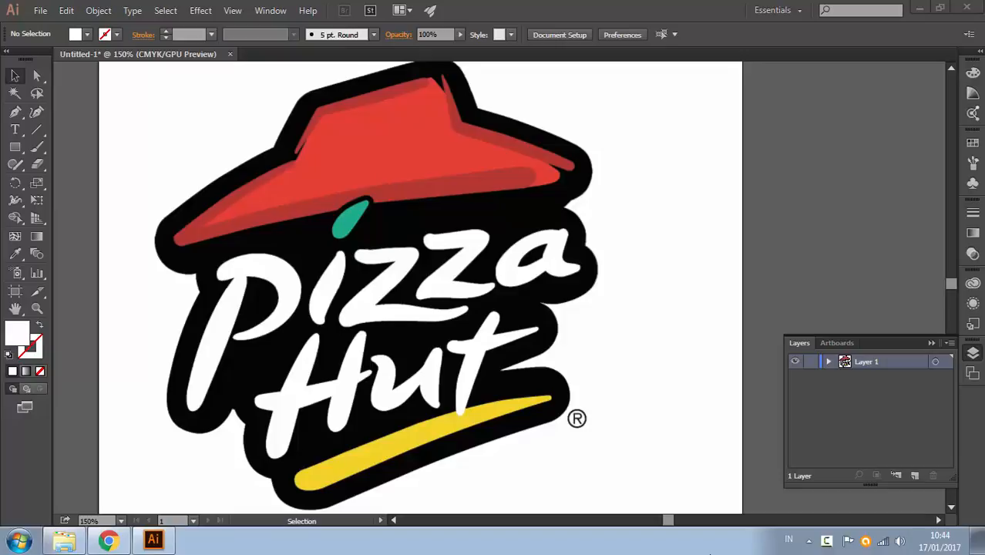
Switch to Chrome and examine the Fitsa Hats image search results for reference logos, then return to Illustrator.
click(108, 541)
click(502, 11)
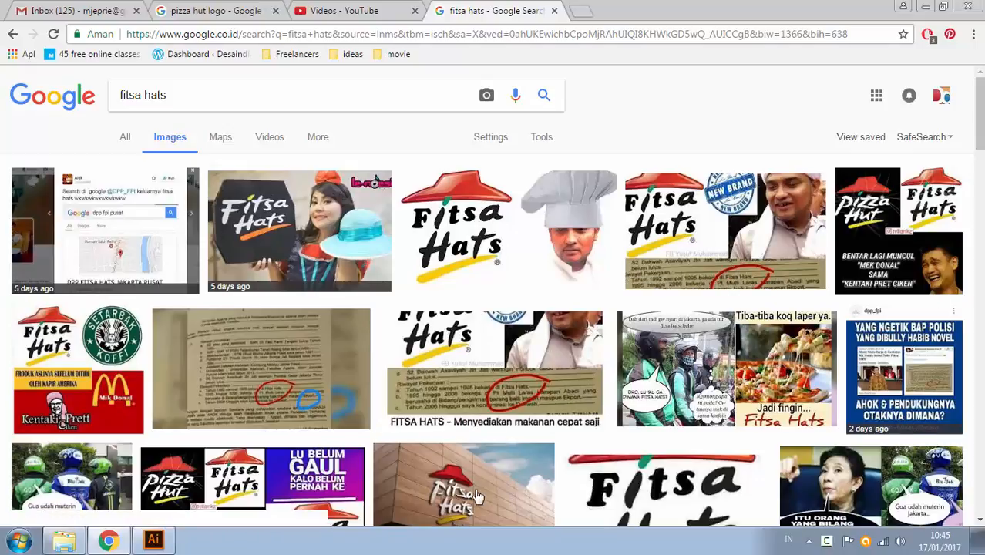
scroll(479, 377, down, 2)
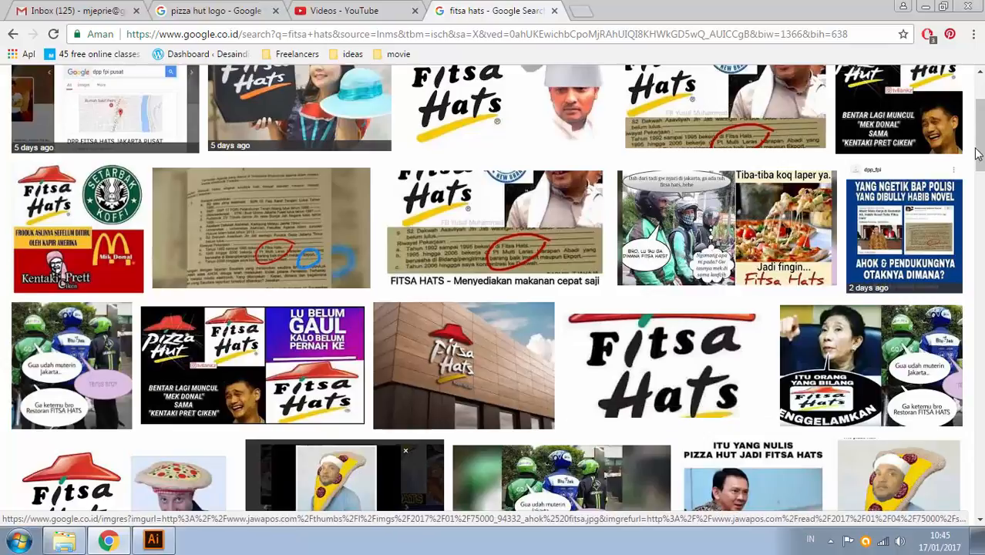
drag(981, 152, 981, 135)
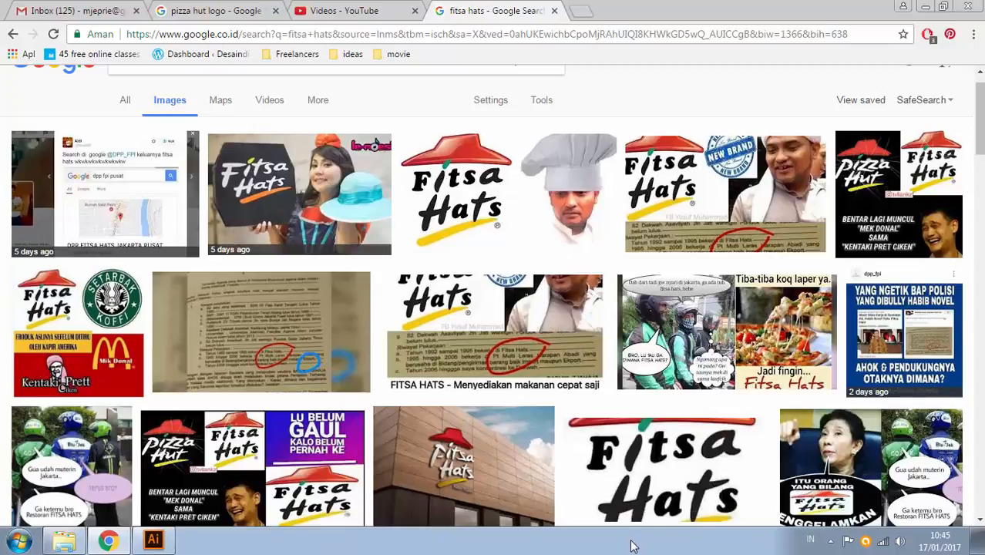
click(169, 544)
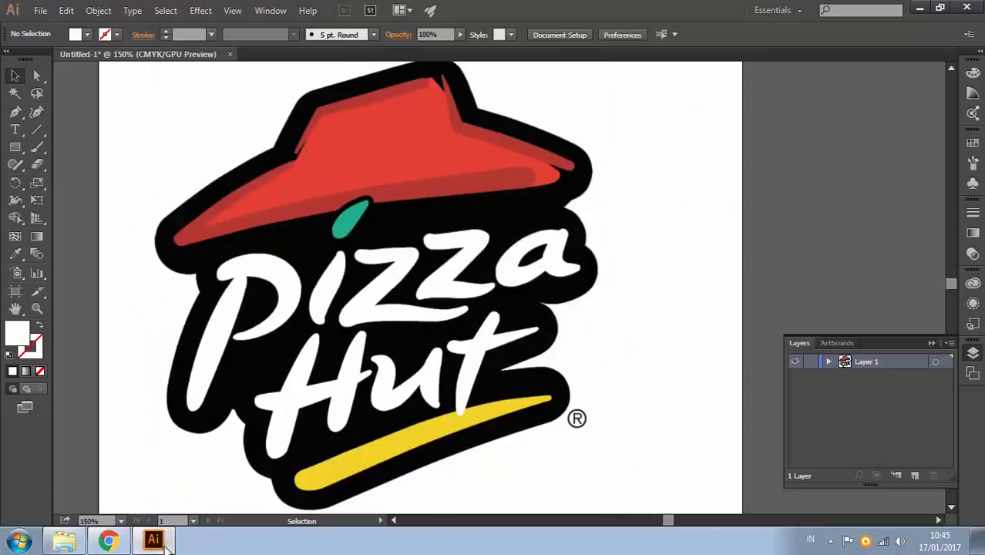
Switch back to Chrome and preview the black-outlined Pizza Hut logo from logodatabases.com among the pizza hut logo image results.
click(169, 545)
click(235, 12)
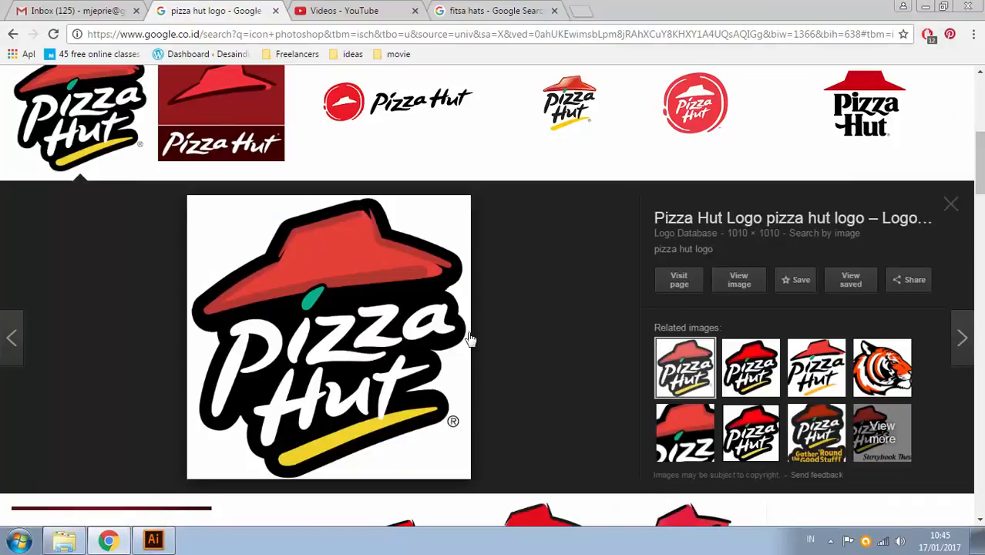
mouse_move(981, 169)
mouse_down()
mouse_move(982, 147)
mouse_move(982, 167)
mouse_up()
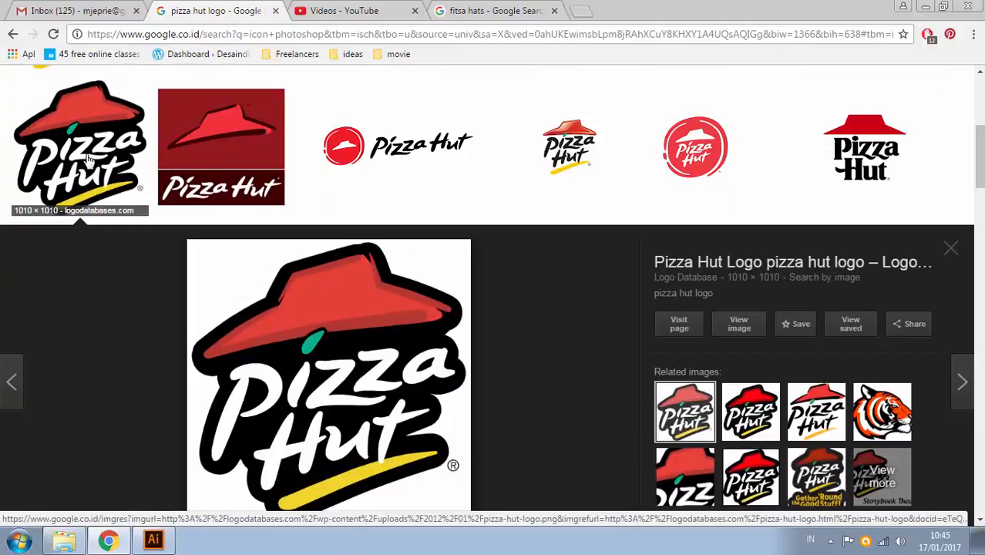
mouse_move(981, 155)
mouse_down()
mouse_move(981, 102)
mouse_move(969, 142)
mouse_up()
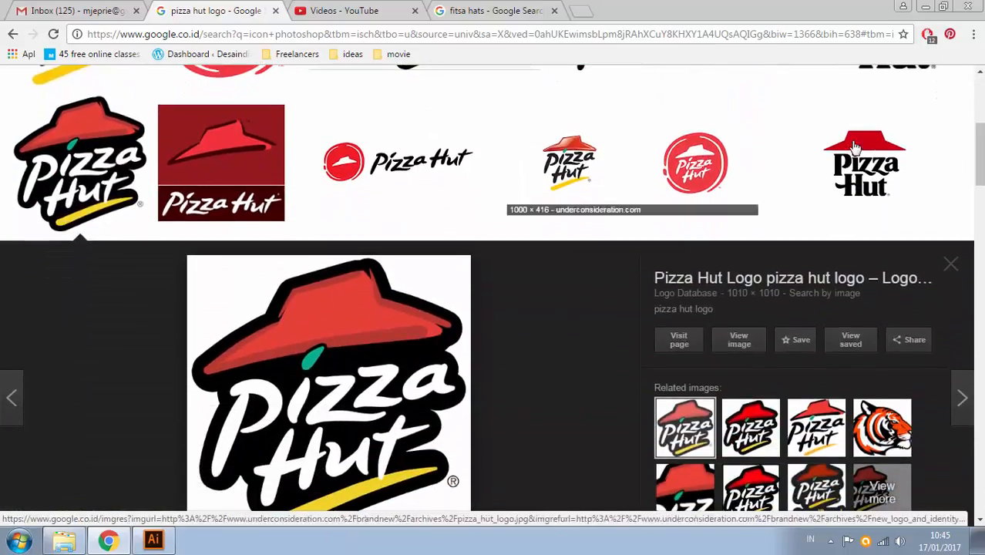
scroll(886, 150, up, 4)
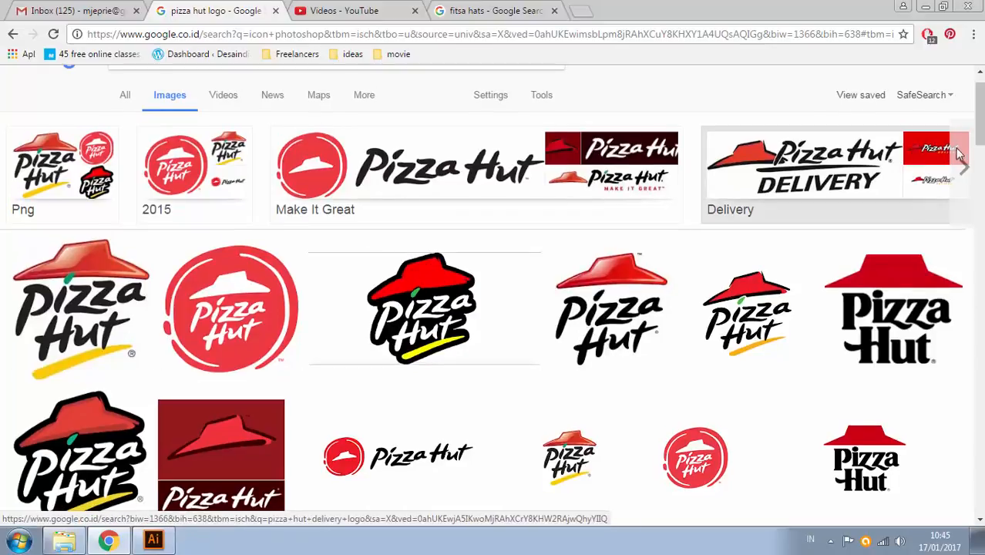
click(80, 451)
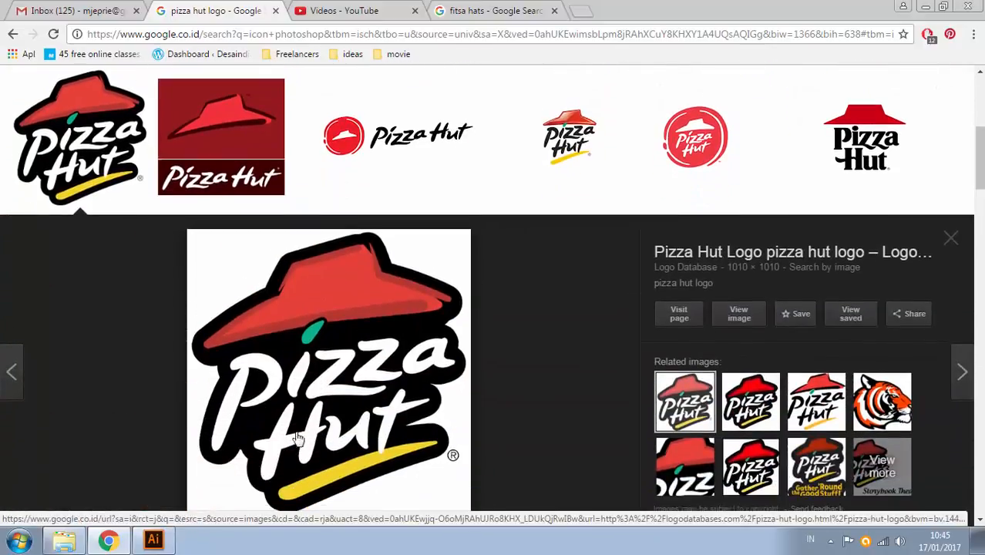
Copy the previewed black-outlined Pizza Hut logo image from Chrome.
click(152, 540)
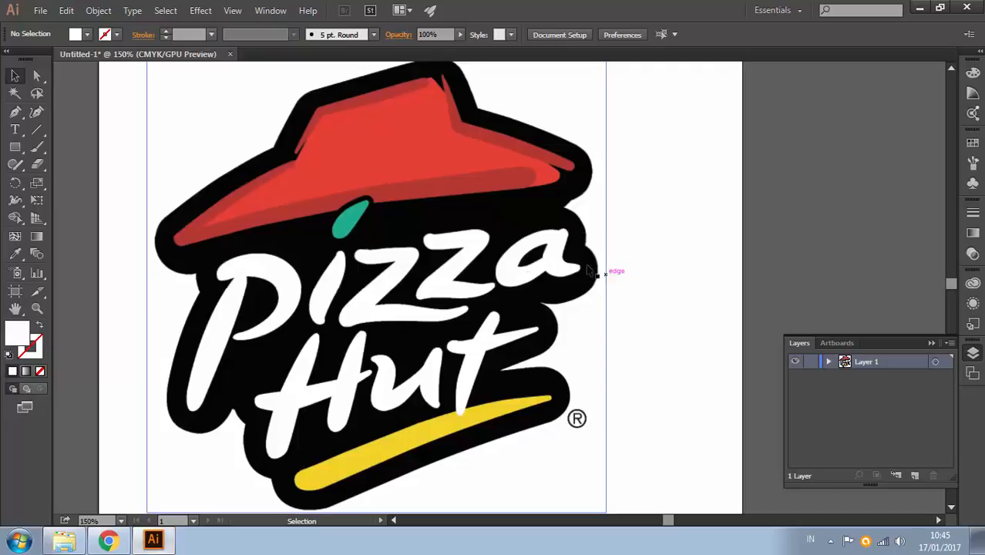
click(108, 541)
right_click(357, 384)
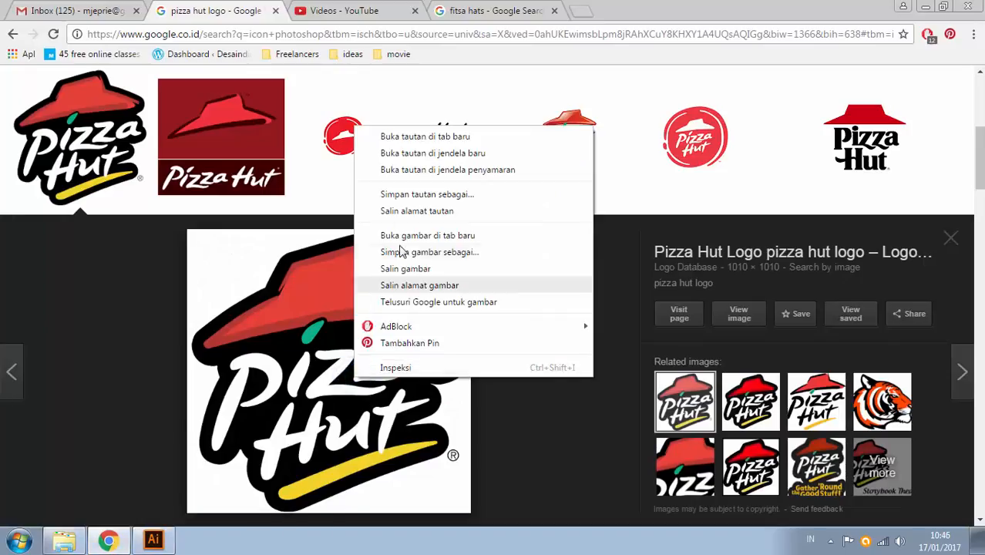
click(421, 276)
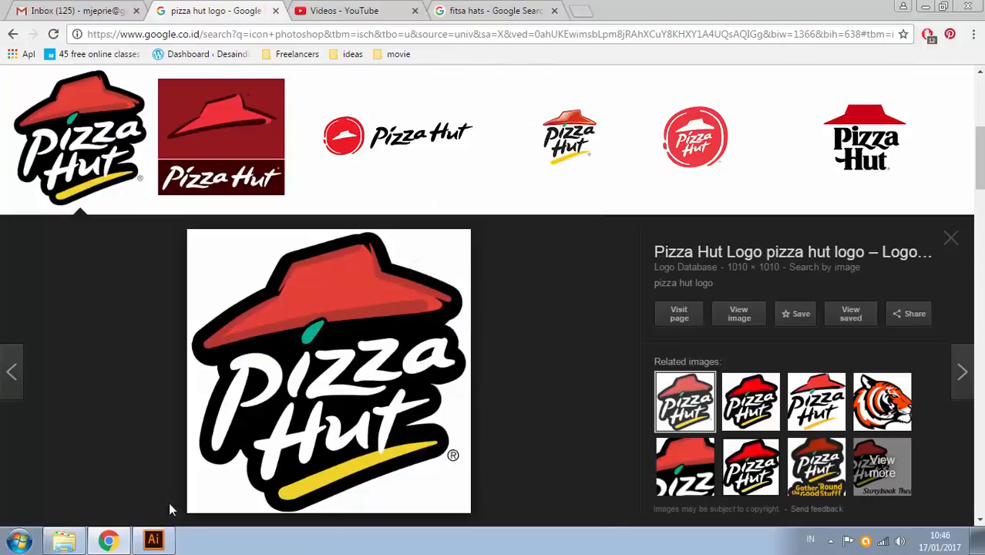
Switch to Illustrator, try pasting the copied logo image into the document, and undo the paste.
click(152, 539)
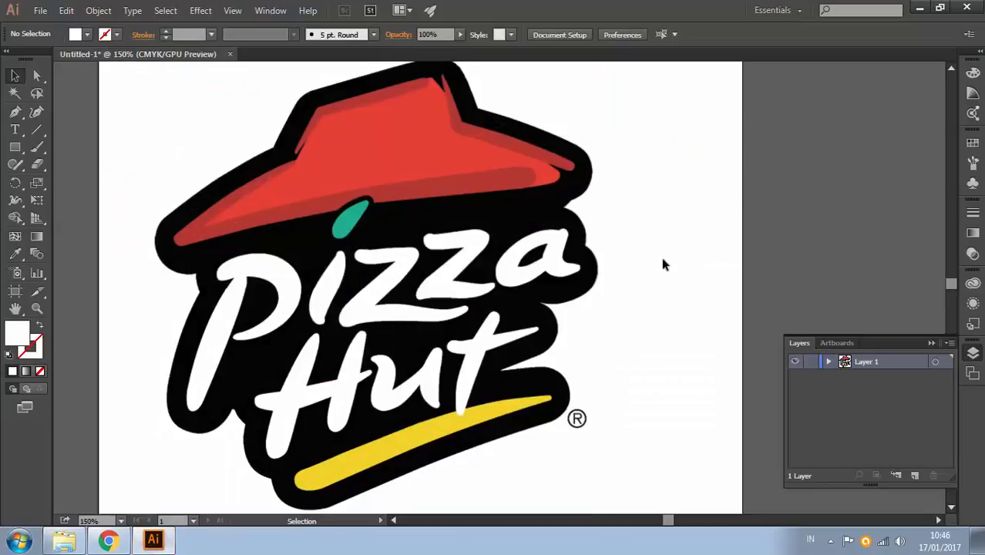
right_click(715, 189)
click(400, 96)
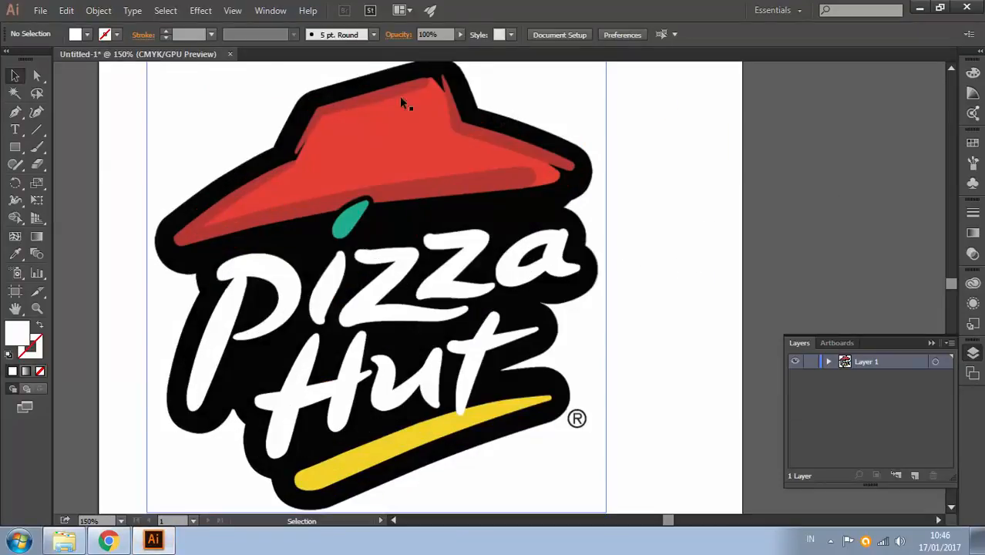
click(66, 10)
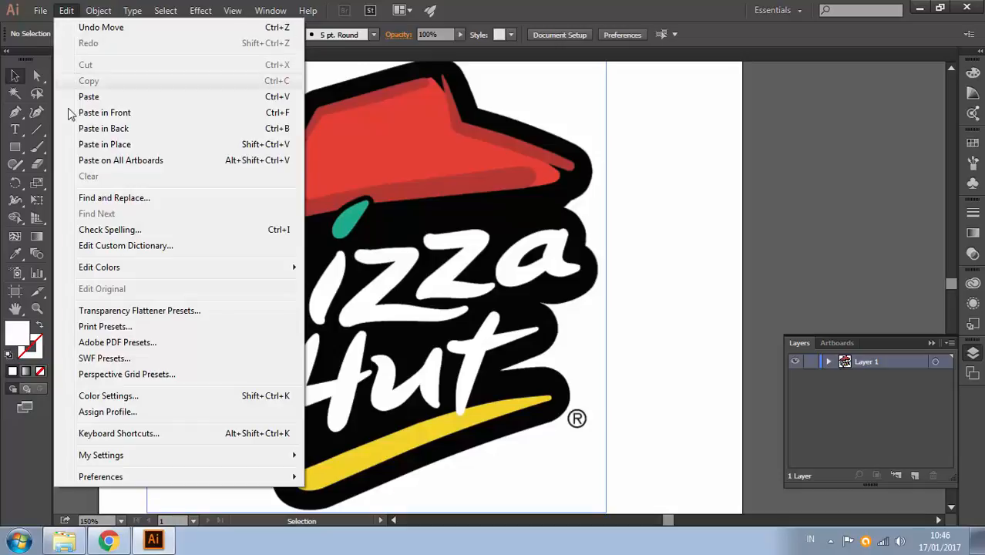
click(152, 98)
key(ctrl+z)
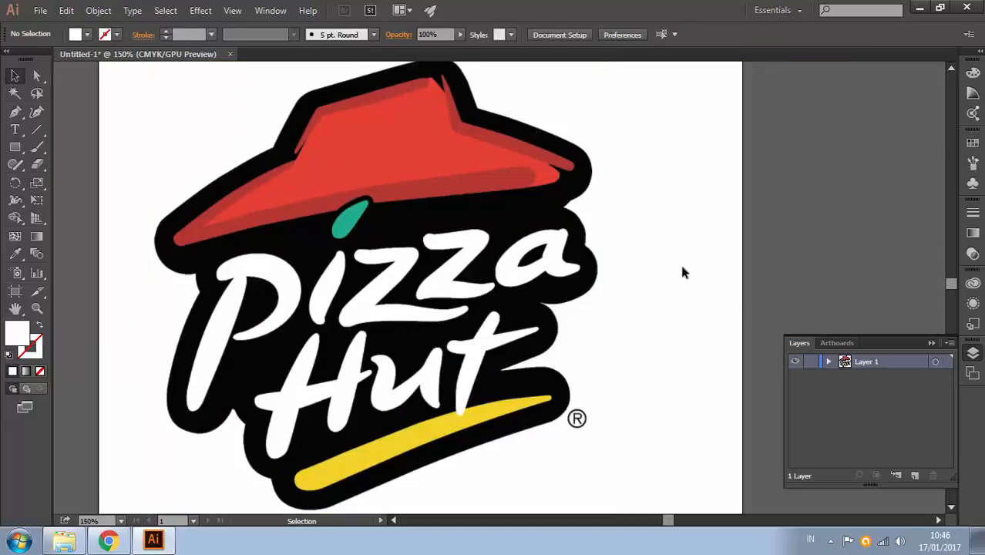
Make Layer 1 a template layer with its images dimmed to 50%, and add a new layer above it.
double_click(898, 363)
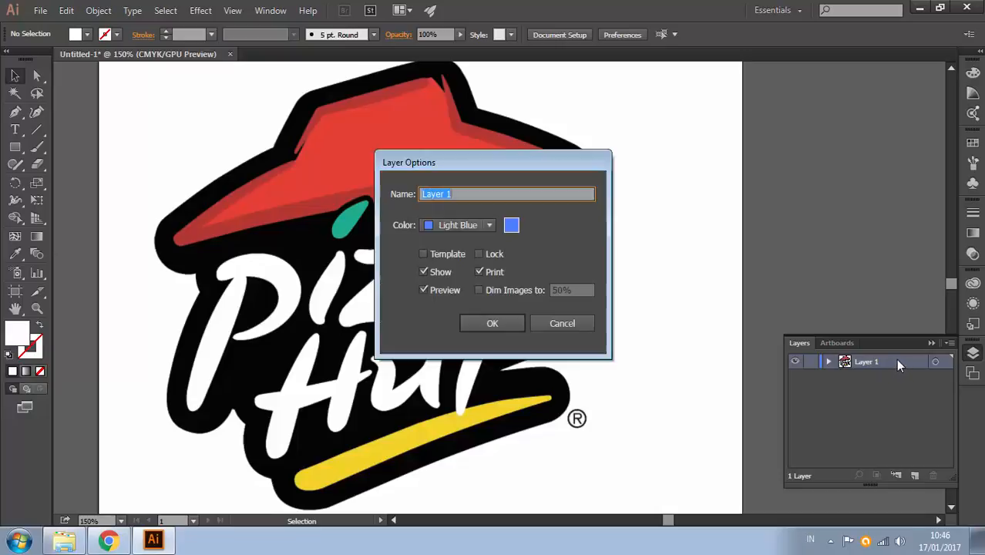
click(449, 254)
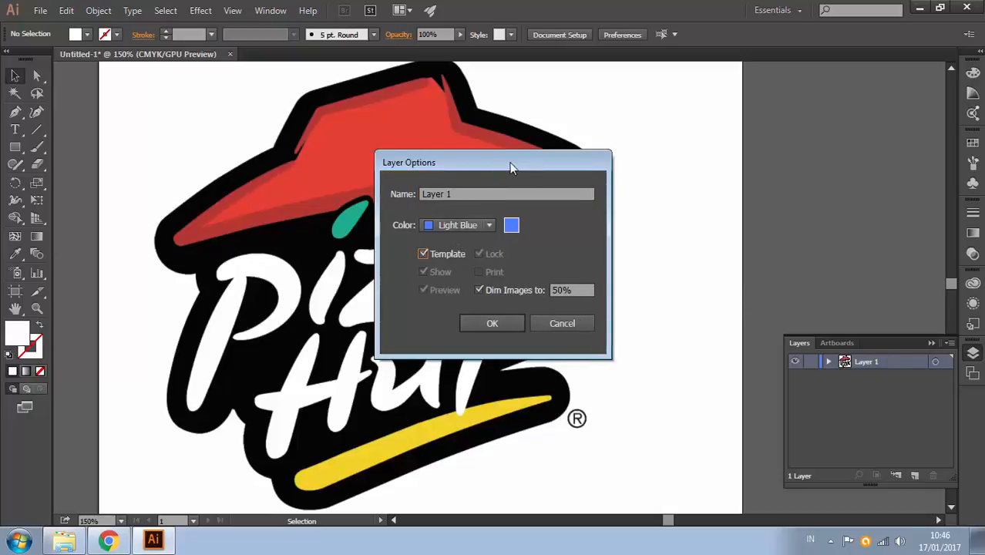
drag(512, 167, 655, 139)
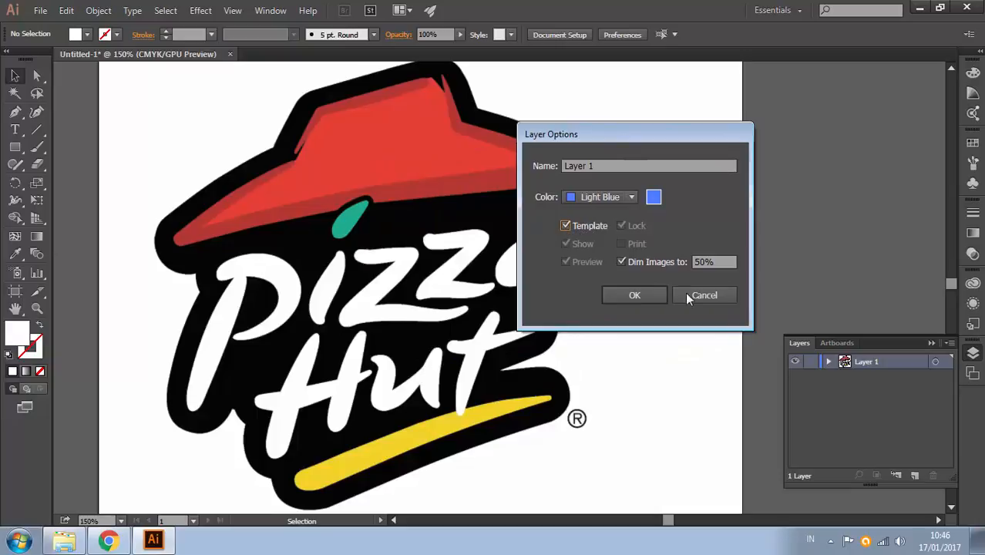
click(635, 296)
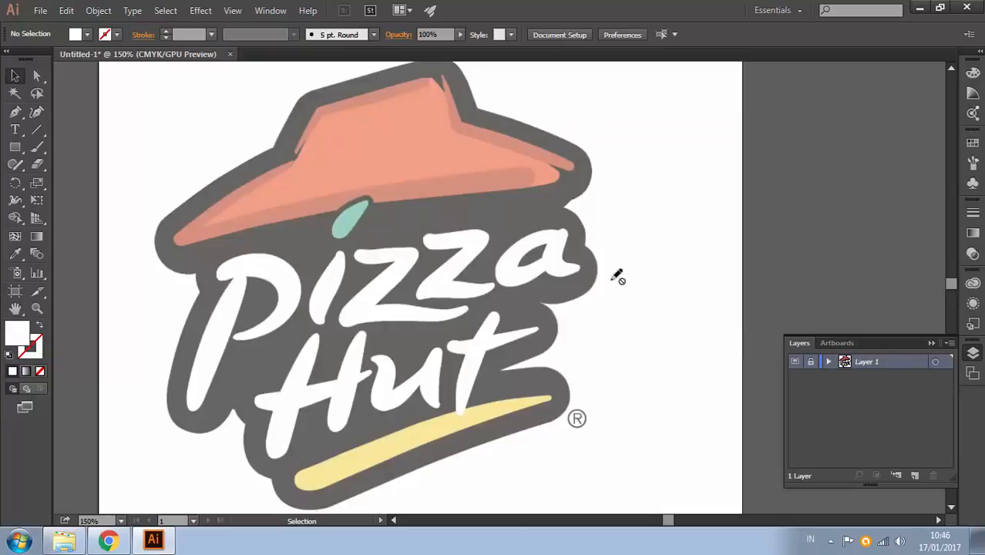
click(912, 475)
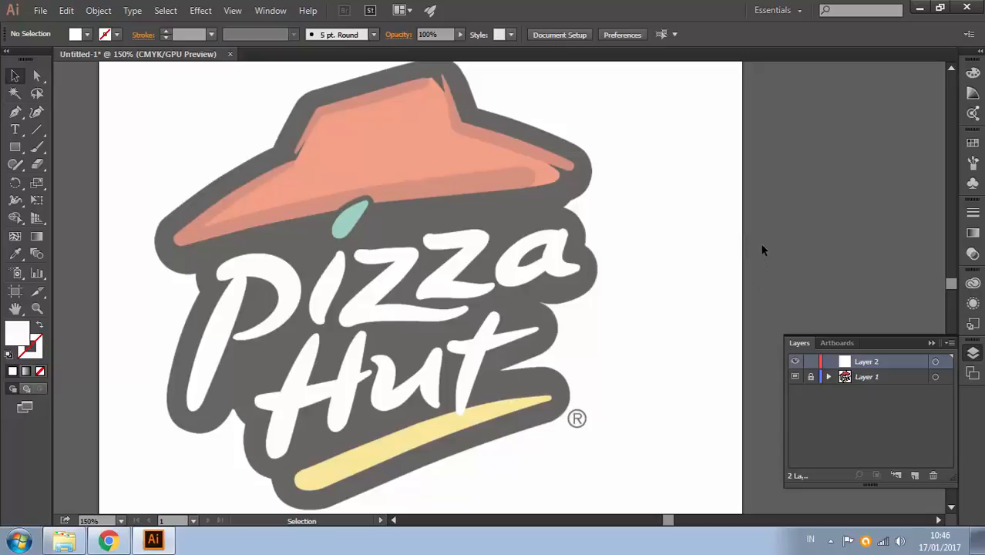
Trace the slanted stem of the letter P in "Pizza" as a closed, white-filled Pen path on Layer 2.
drag(15, 112, 93, 112)
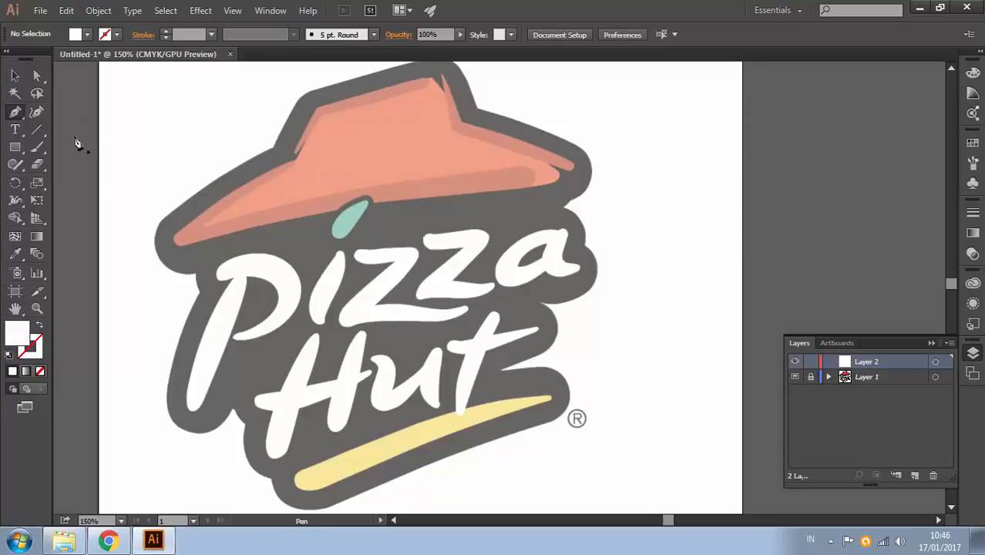
ctrl+click(346, 299)
drag(466, 352, 384, 276)
ctrl+click(437, 270)
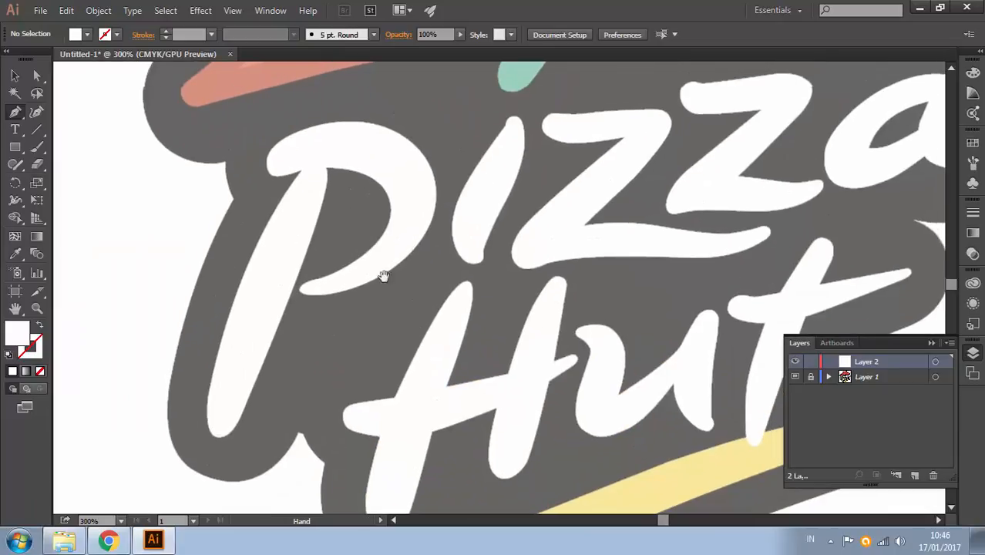
drag(436, 292, 387, 307)
drag(270, 215, 323, 214)
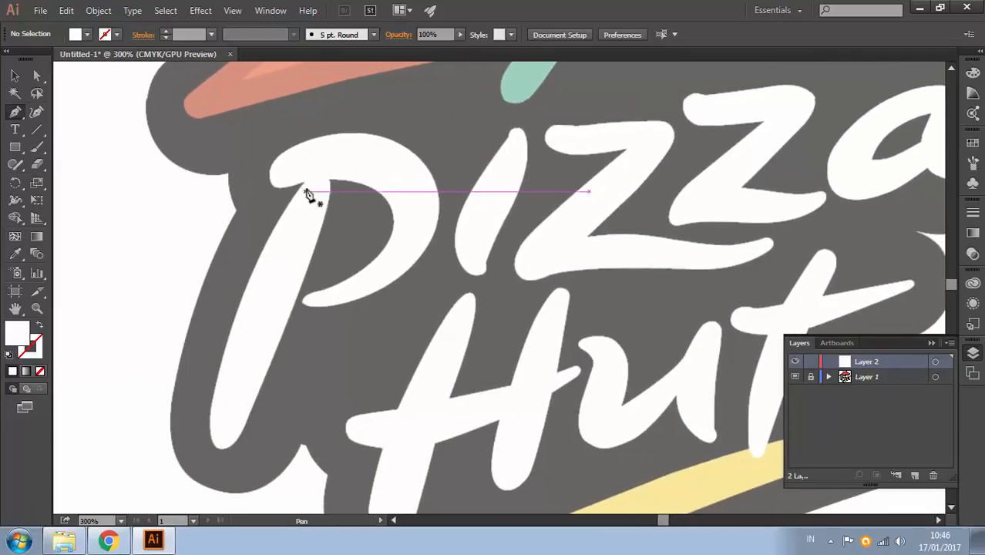
click(310, 174)
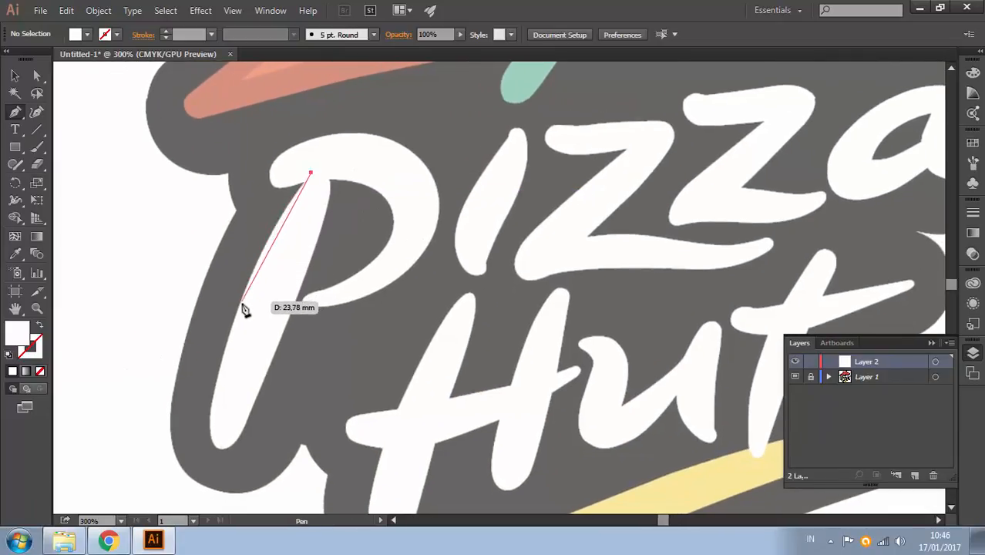
drag(242, 307, 210, 396)
click(215, 447)
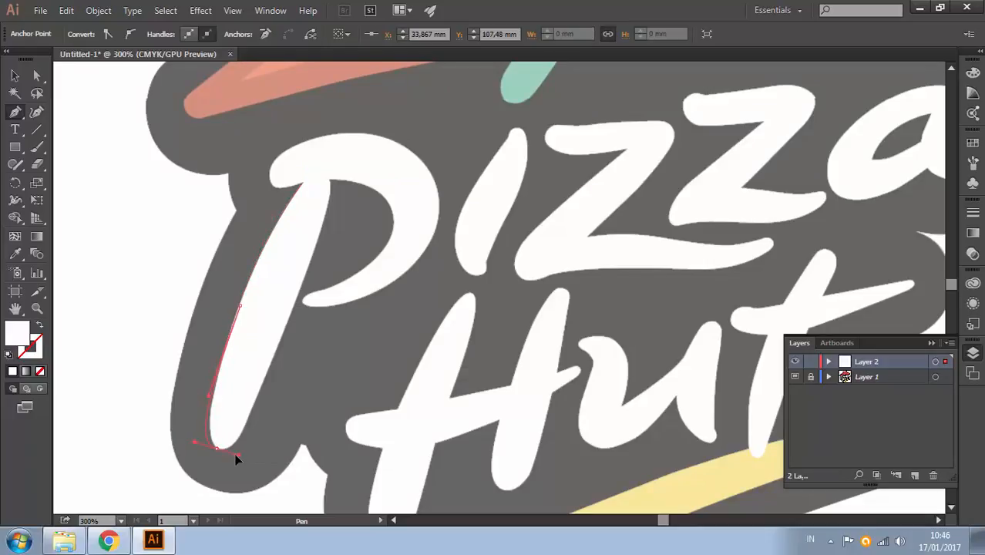
drag(235, 454, 230, 454)
drag(293, 311, 329, 222)
key(ctrl+z)
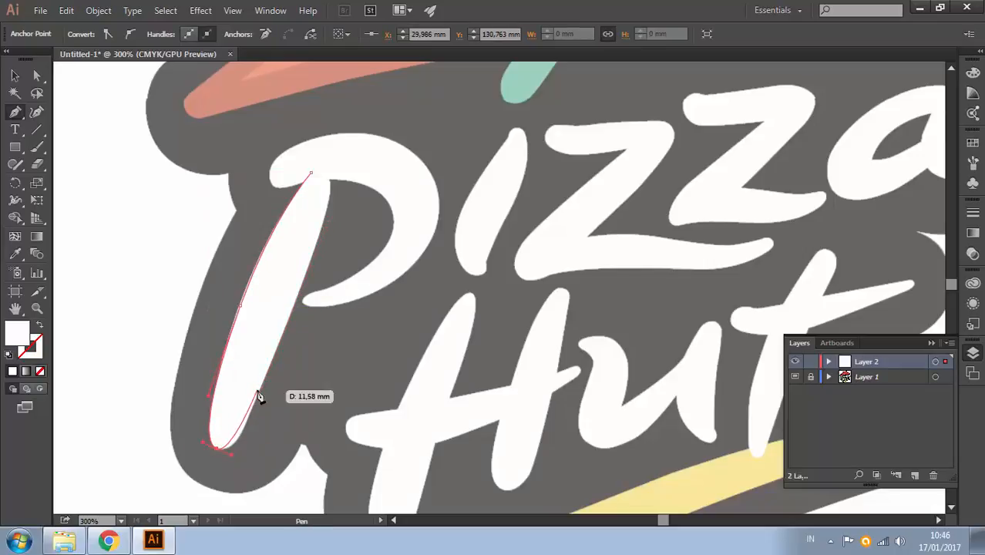
drag(259, 396, 282, 335)
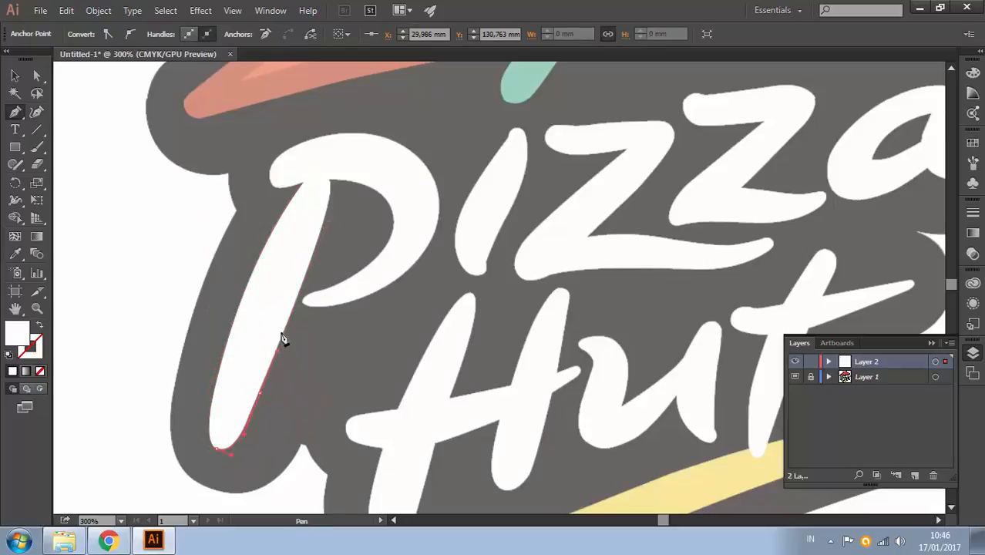
drag(332, 182, 319, 151)
click(310, 173)
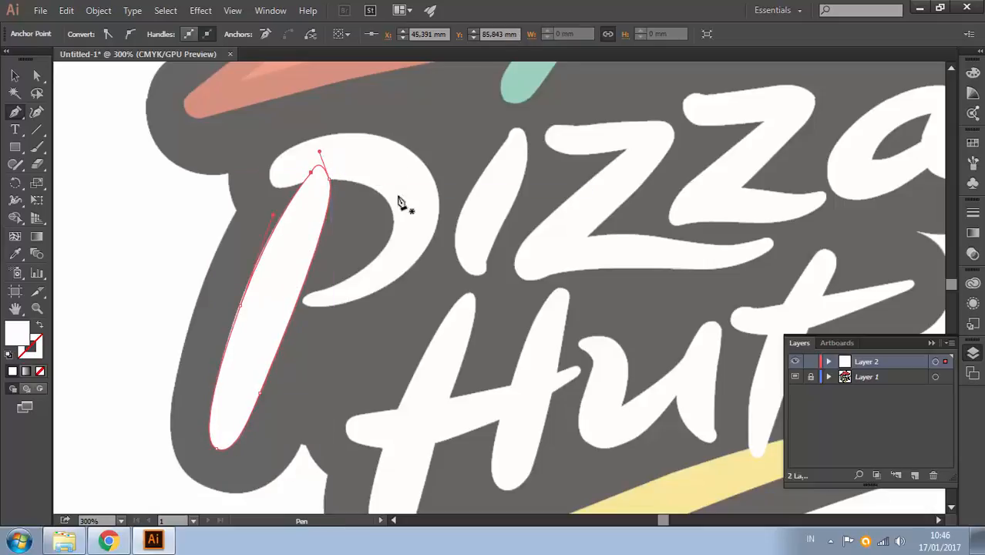
Trace the body of the letter i in "Pizza" as a closed Pen path without its green dot, and deselect it.
drag(477, 297, 368, 320)
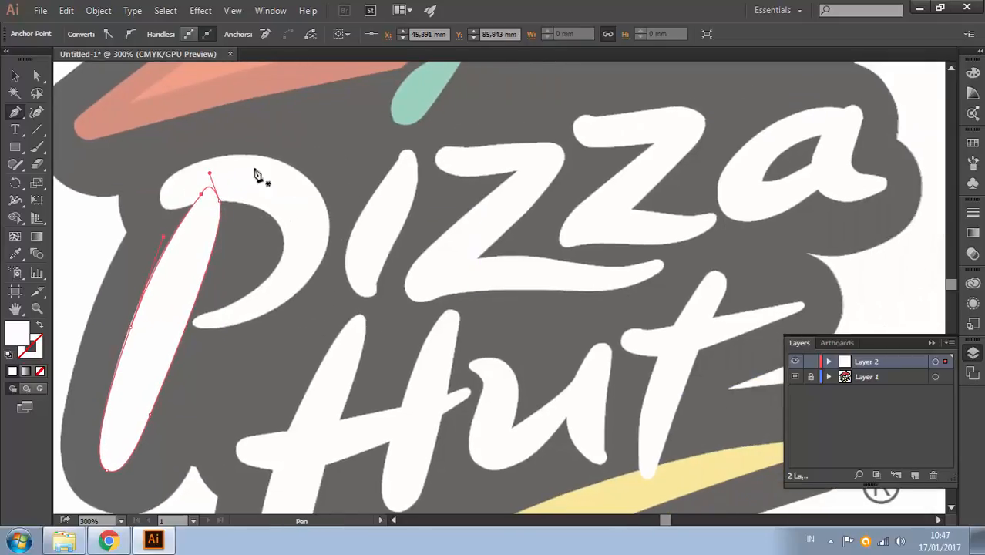
click(402, 154)
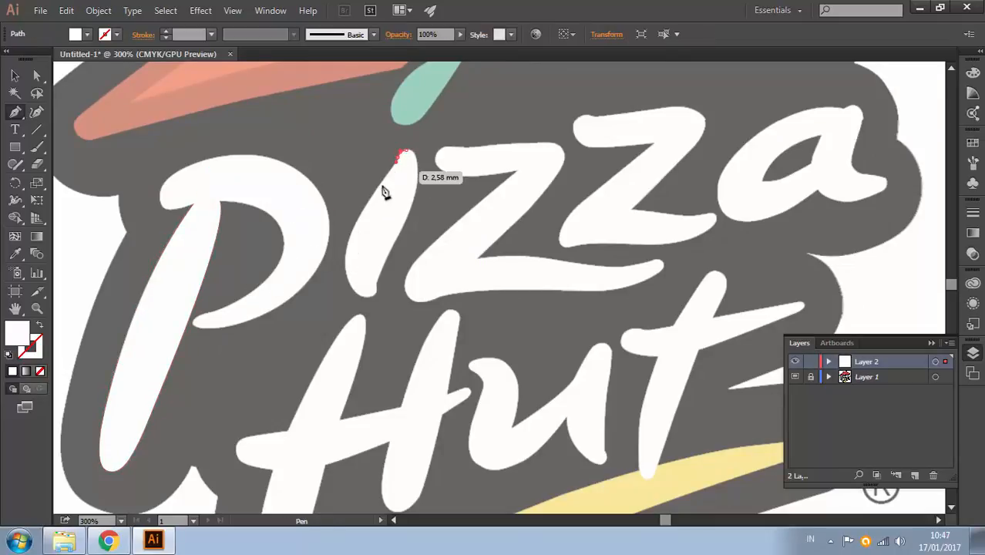
drag(347, 243, 383, 296)
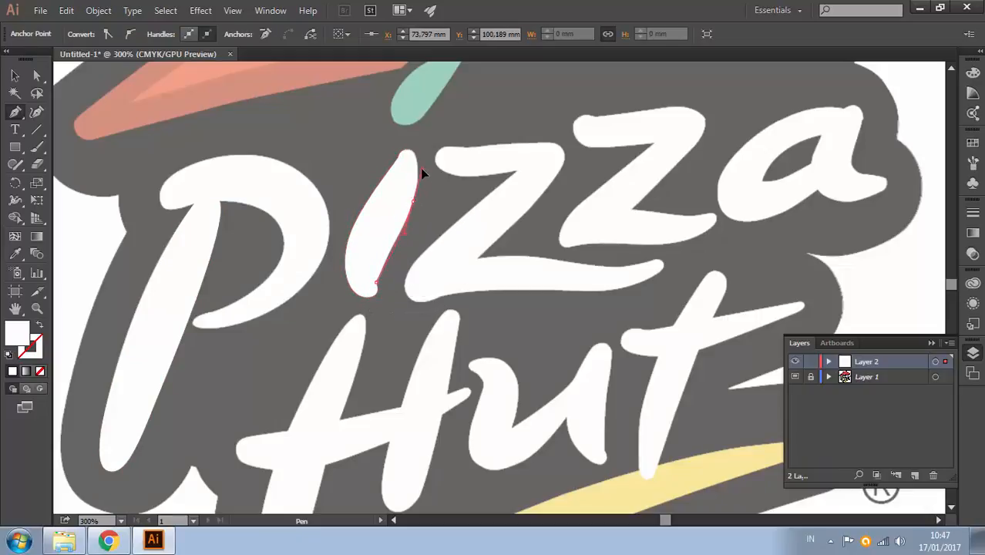
drag(421, 168, 395, 148)
ctrl+click(576, 167)
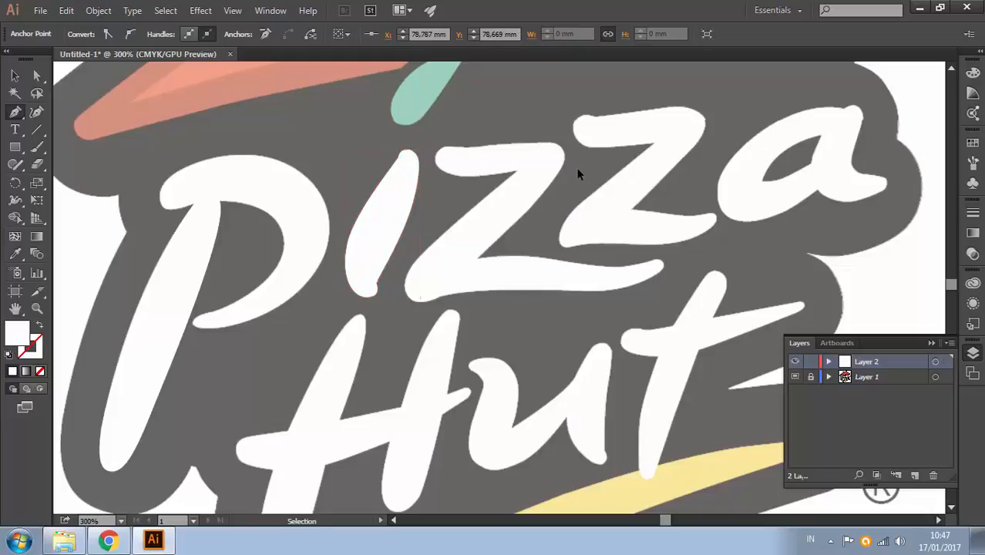
Trace the outer outline of the letter a in "Pizza" as a closed Pen path, leaving out its inner hole.
drag(512, 229, 466, 217)
drag(536, 207, 461, 264)
click(676, 147)
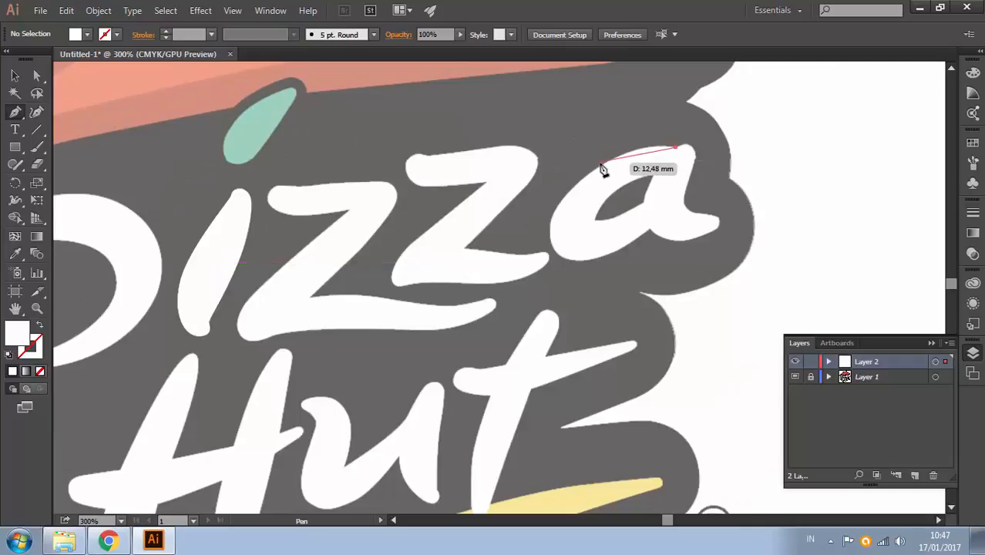
drag(602, 164, 563, 199)
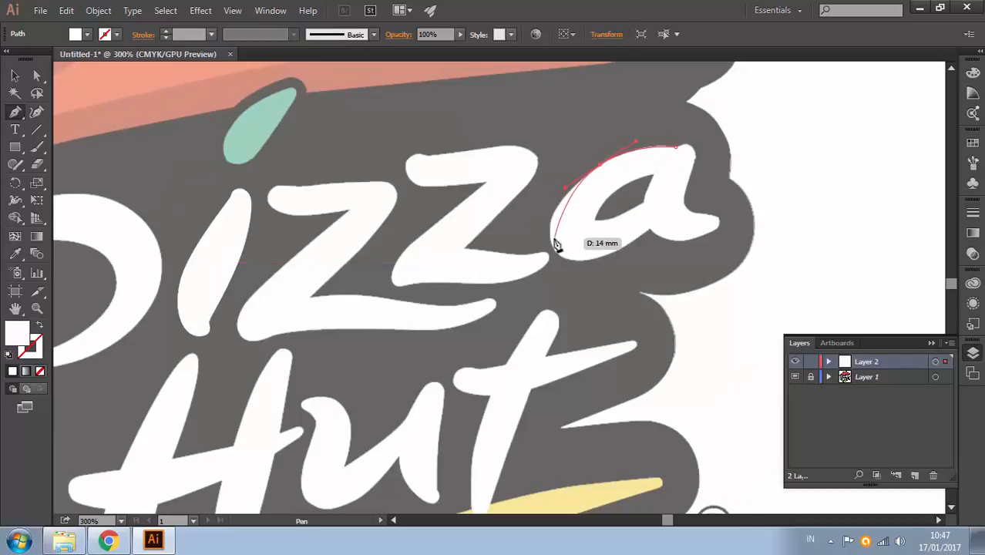
drag(554, 247, 683, 190)
click(650, 228)
drag(696, 152, 663, 155)
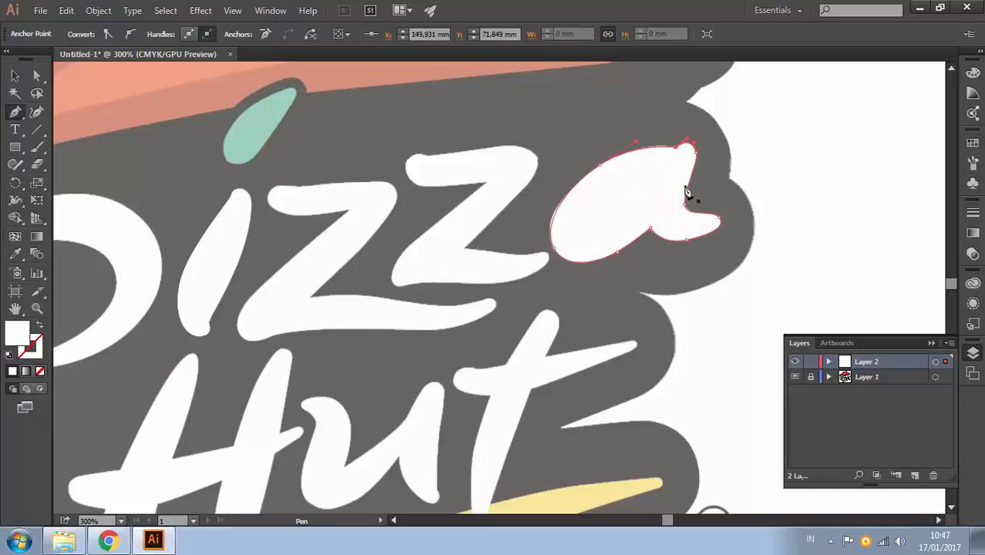
Select the traced outline of the letter a and give it a 1 pt black stroke with no fill.
ctrl+click(714, 203)
ctrl+click(662, 198)
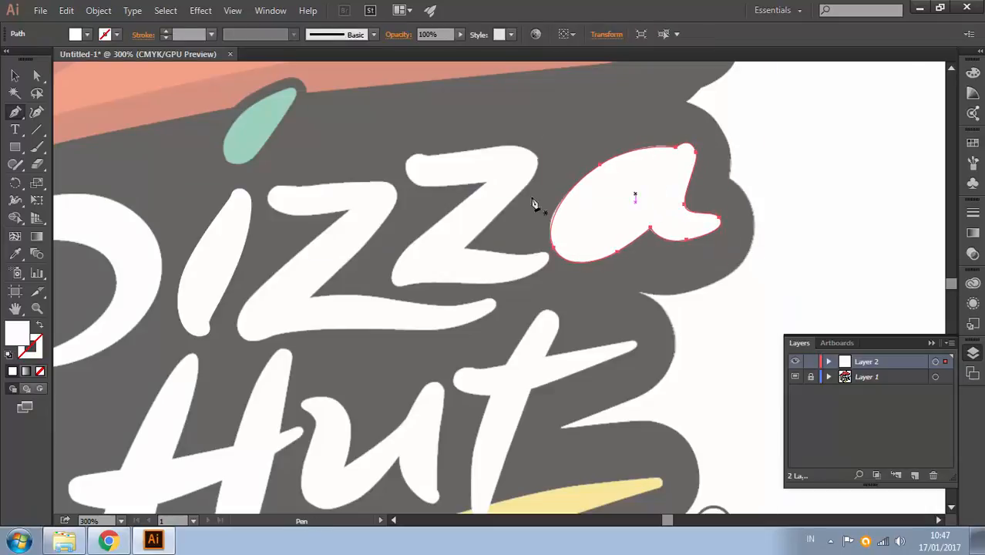
click(9, 356)
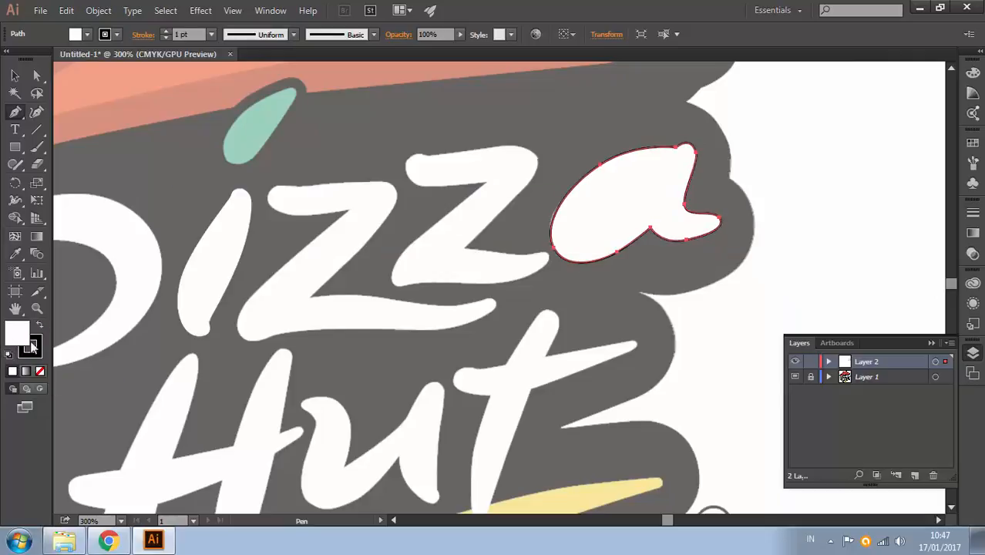
click(40, 370)
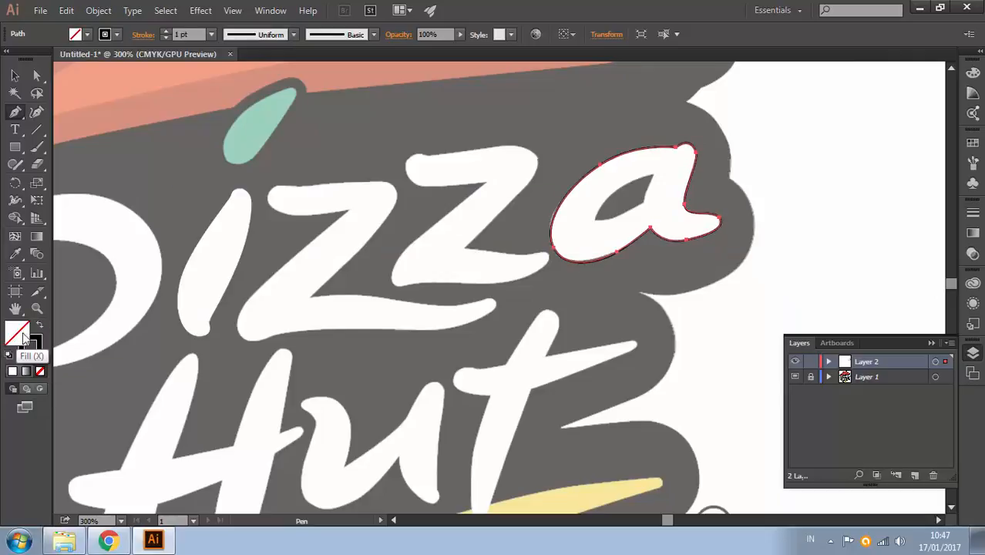
Trace the inner hole of the letter a as a separate closed Pen path and deselect it.
click(651, 180)
drag(599, 209, 587, 253)
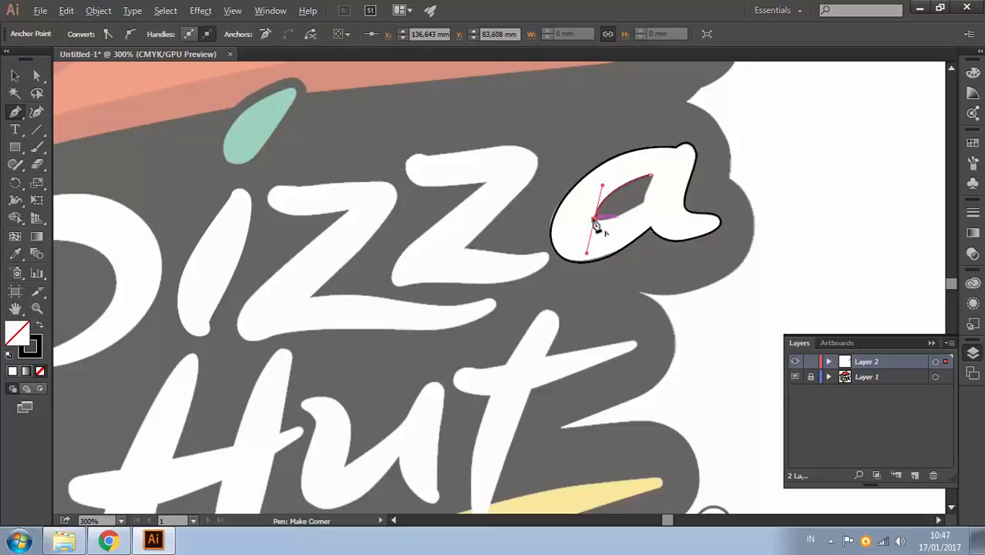
click(594, 220)
drag(623, 214, 639, 207)
click(645, 203)
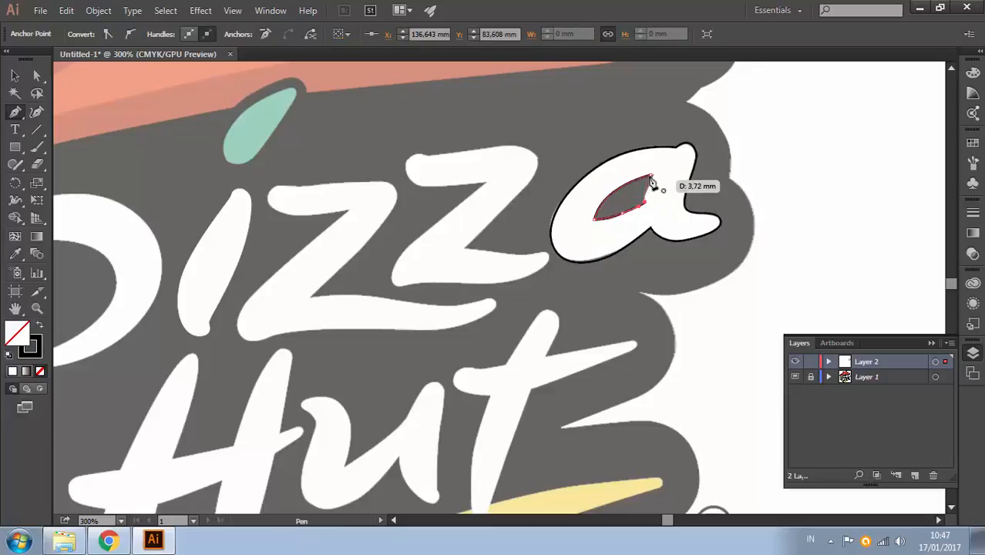
click(652, 178)
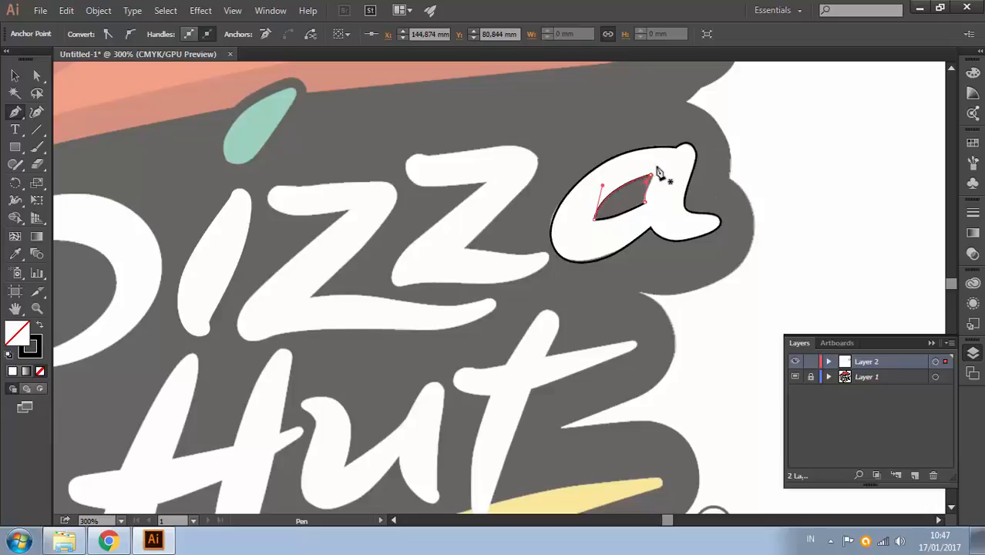
ctrl+click(657, 202)
drag(525, 276, 338, 252)
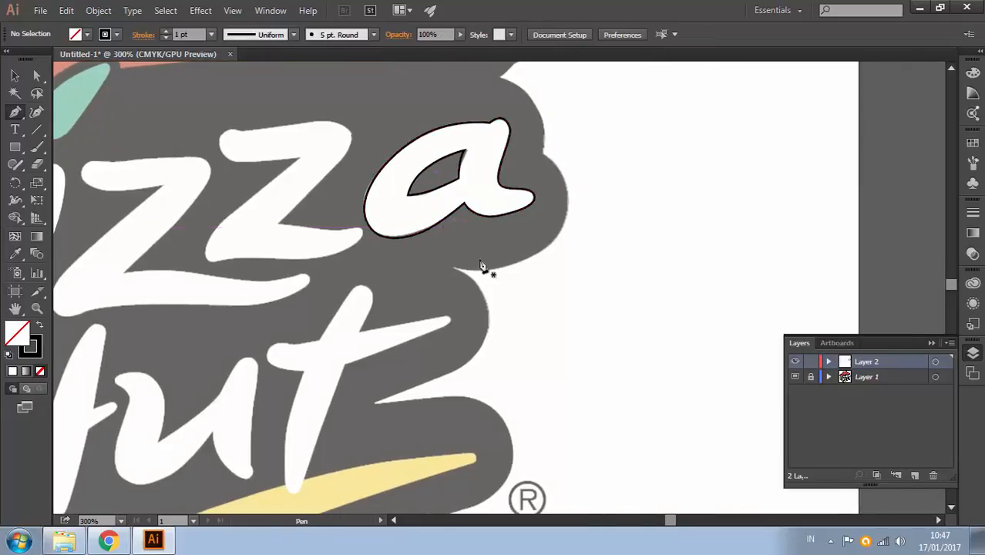
drag(534, 280, 560, 276)
drag(680, 239, 701, 165)
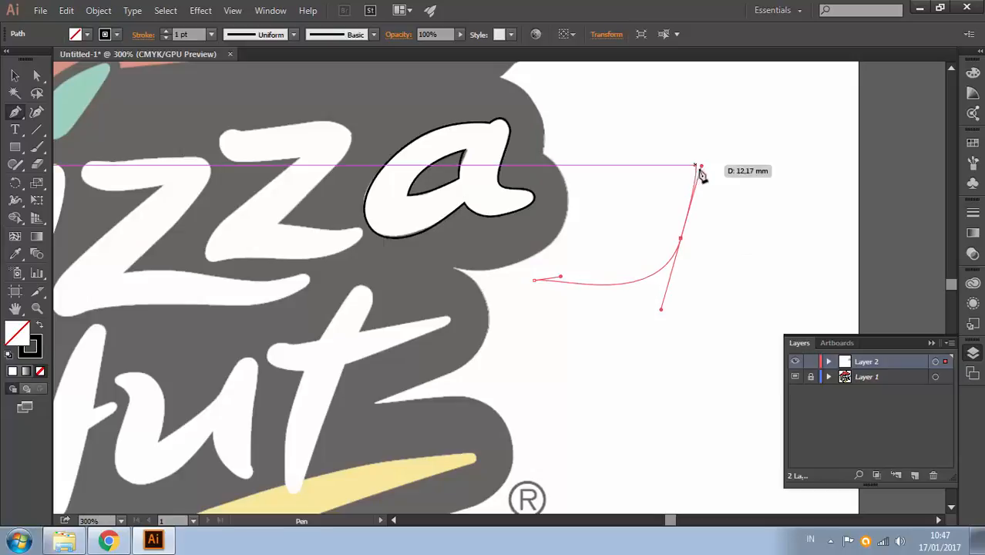
click(681, 240)
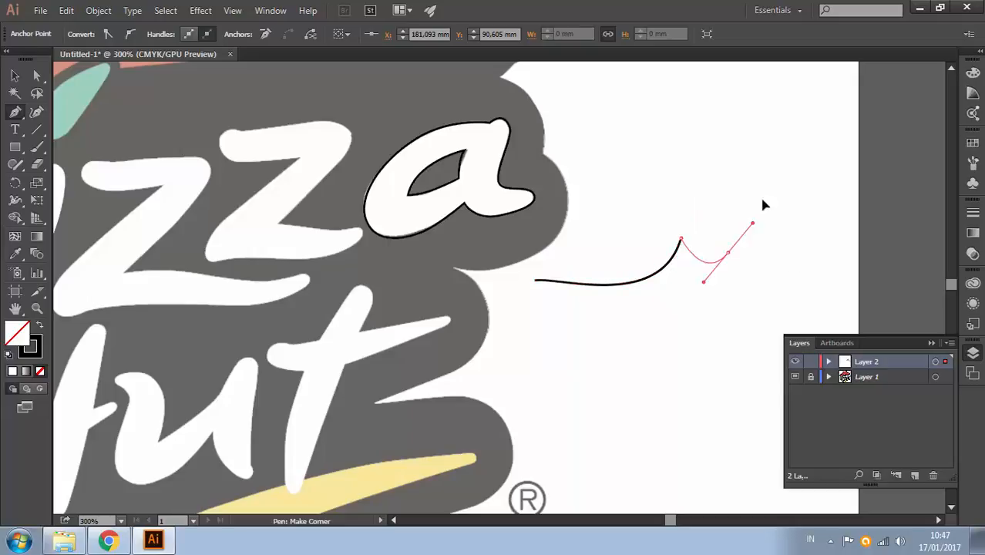
key(v)
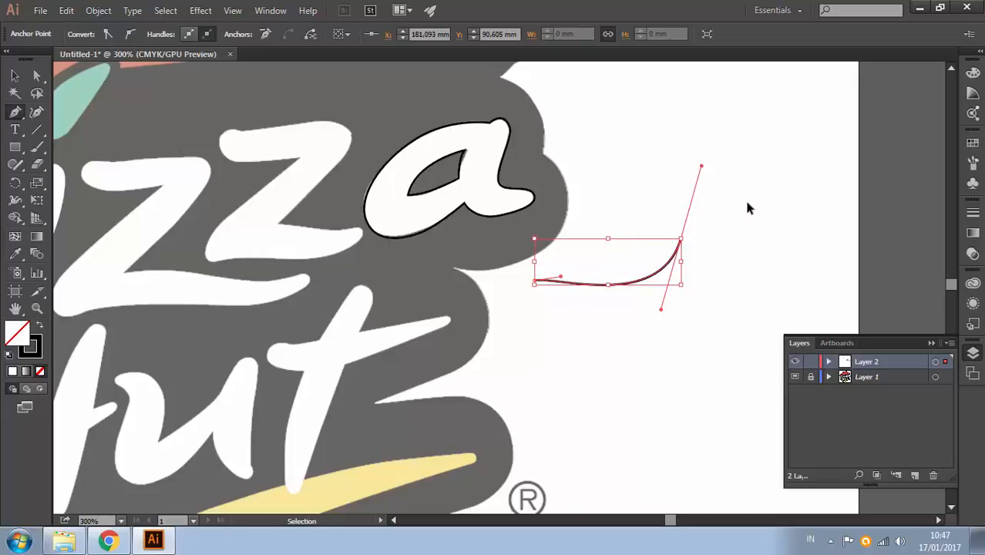
key(Delete)
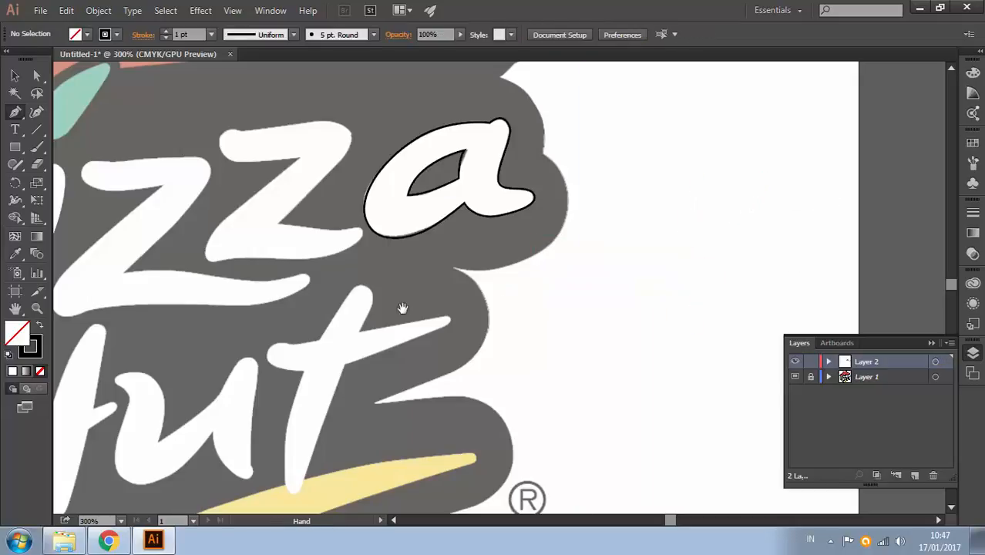
Trace the letter t in "Hut" as one closed Pen path around its stem and crossbar, and deselect it.
drag(383, 320, 569, 204)
click(501, 223)
drag(541, 168, 561, 168)
drag(541, 212, 532, 230)
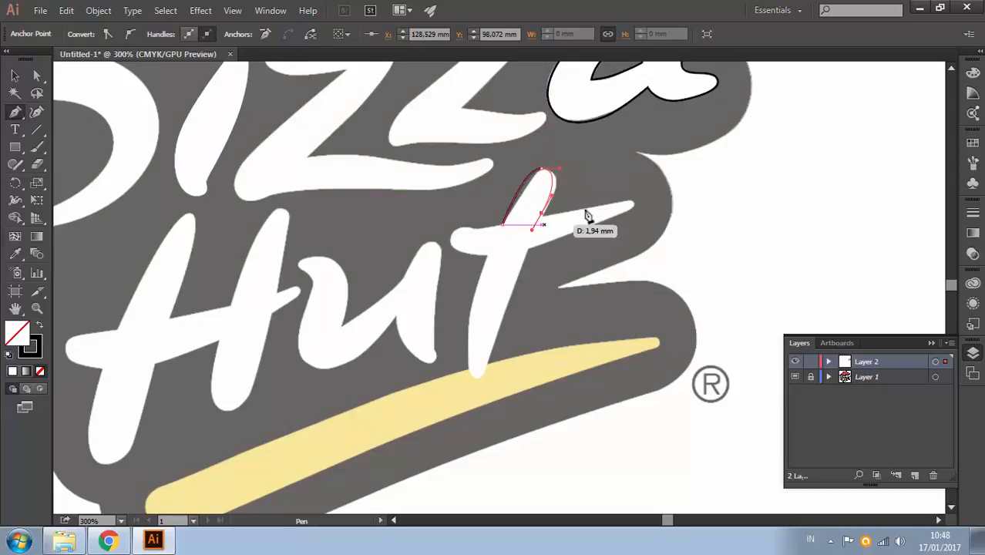
click(632, 205)
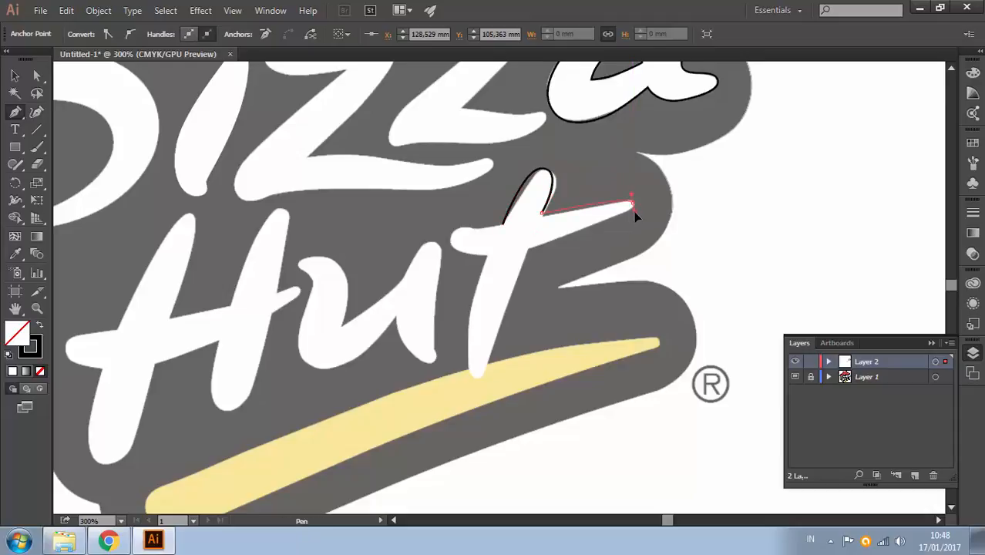
drag(527, 250, 519, 253)
click(527, 251)
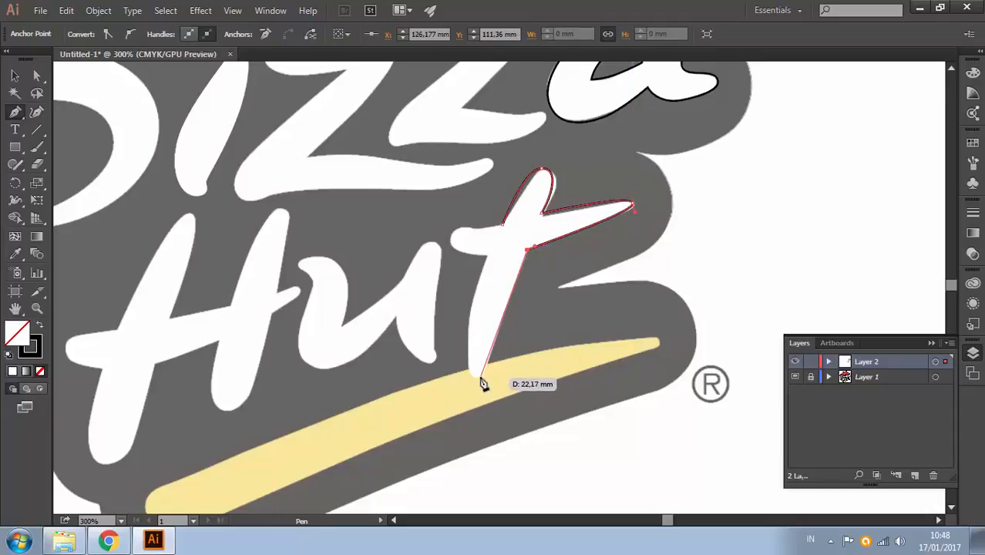
drag(480, 376, 471, 379)
drag(468, 316, 479, 292)
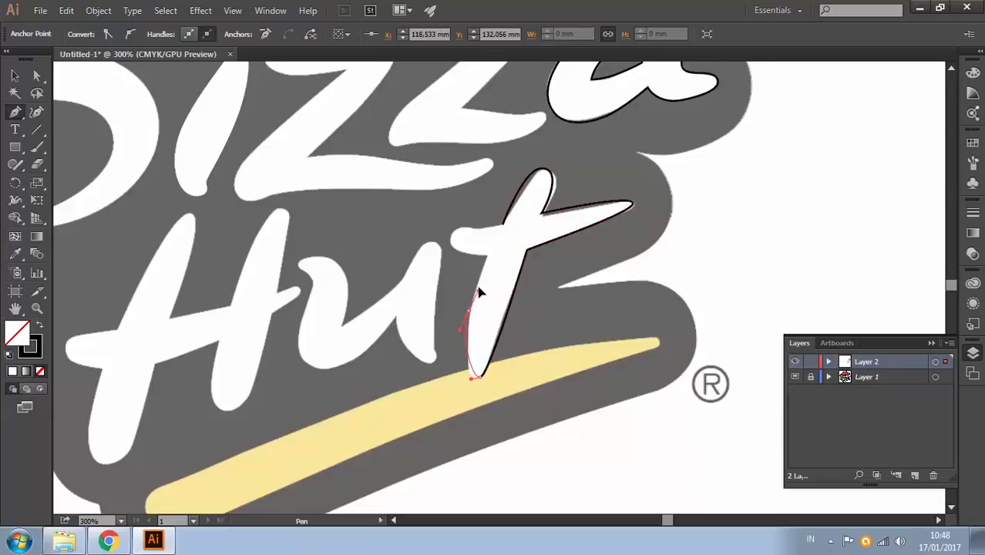
click(487, 256)
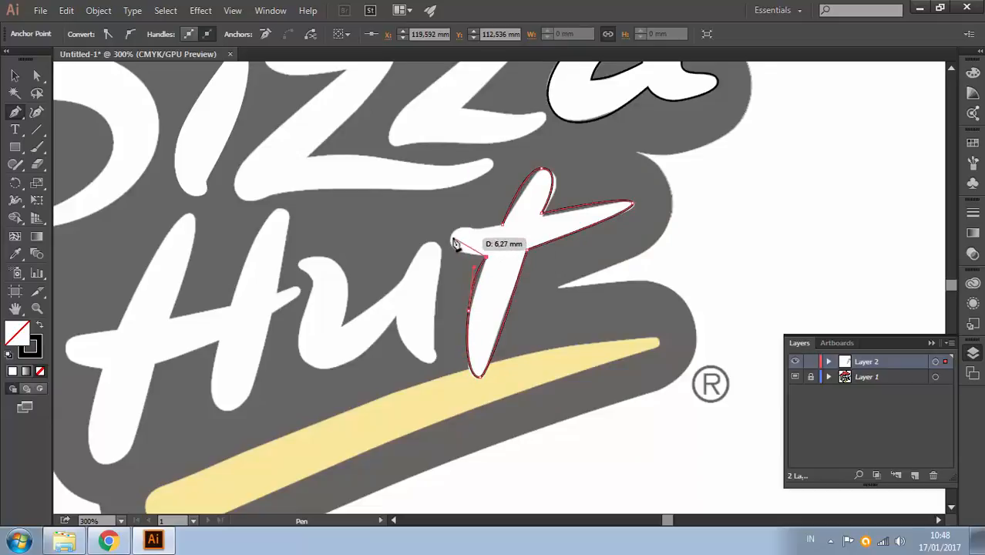
drag(450, 239, 482, 230)
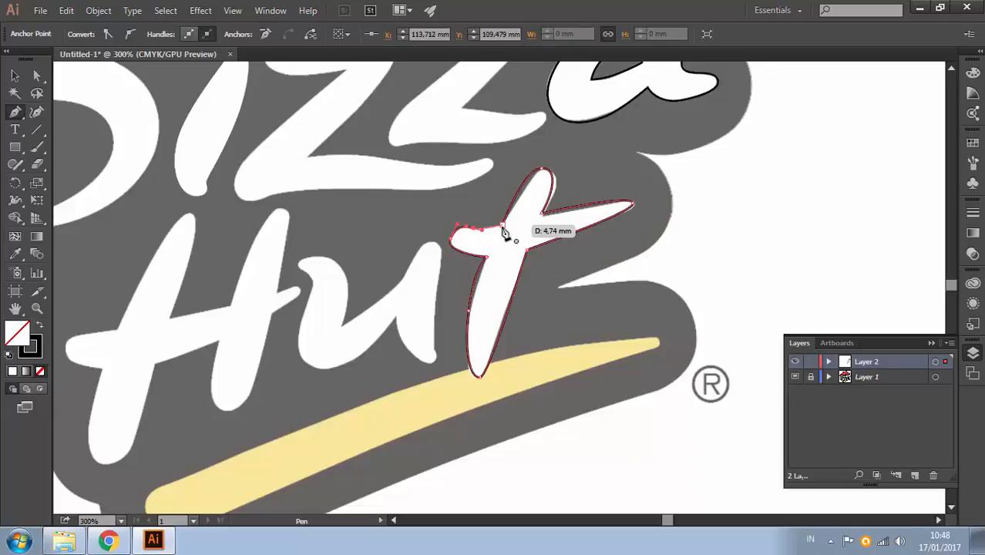
click(503, 224)
ctrl+click(511, 240)
Move the anchor point on the left edge of the t's stem slightly down along the letter's edge, and deselect the path.
drag(503, 275, 634, 272)
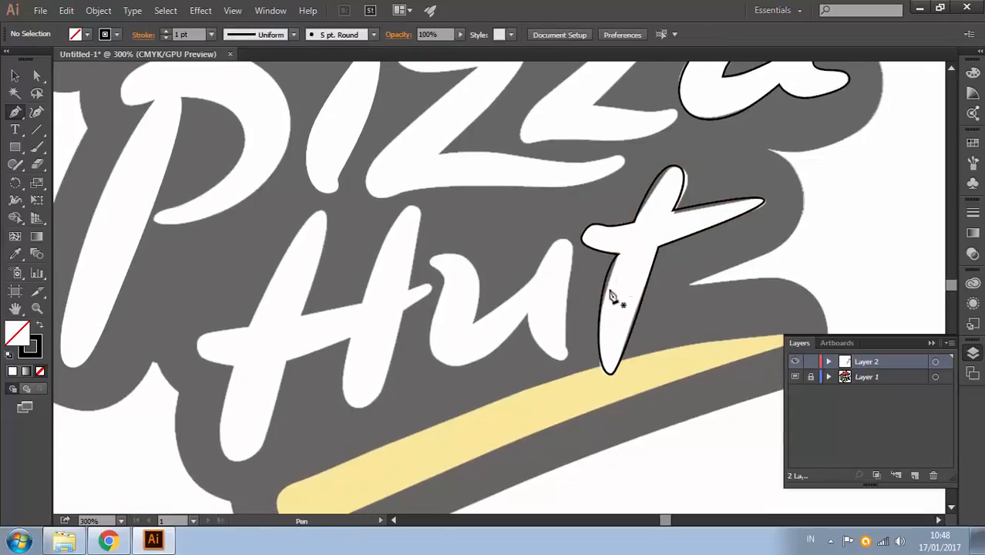
ctrl+click(602, 302)
key(a)
click(600, 307)
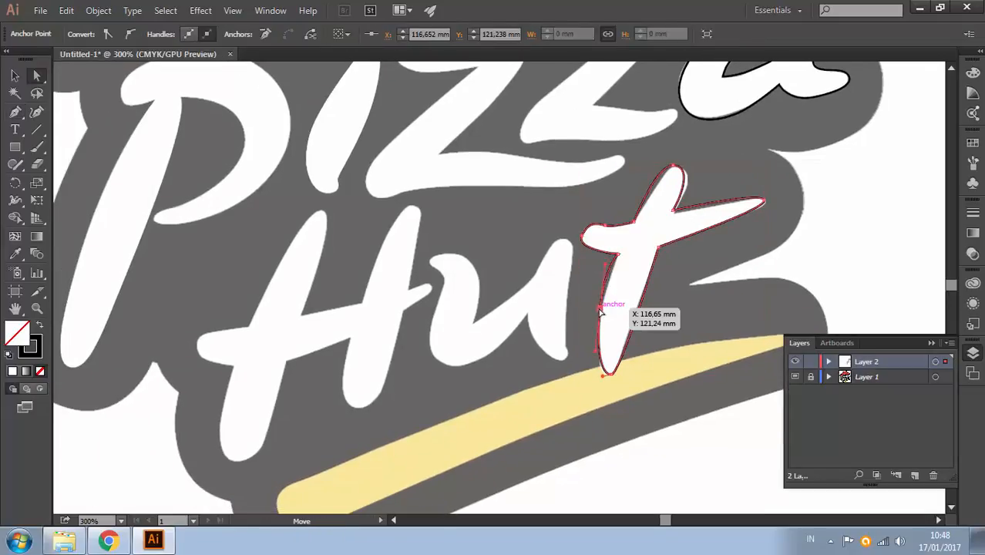
drag(600, 308, 599, 319)
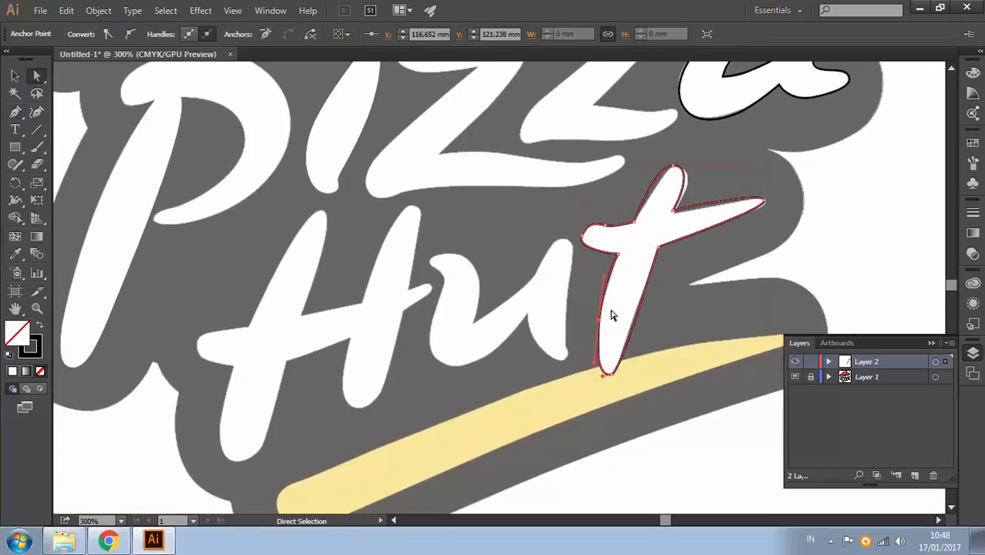
click(577, 279)
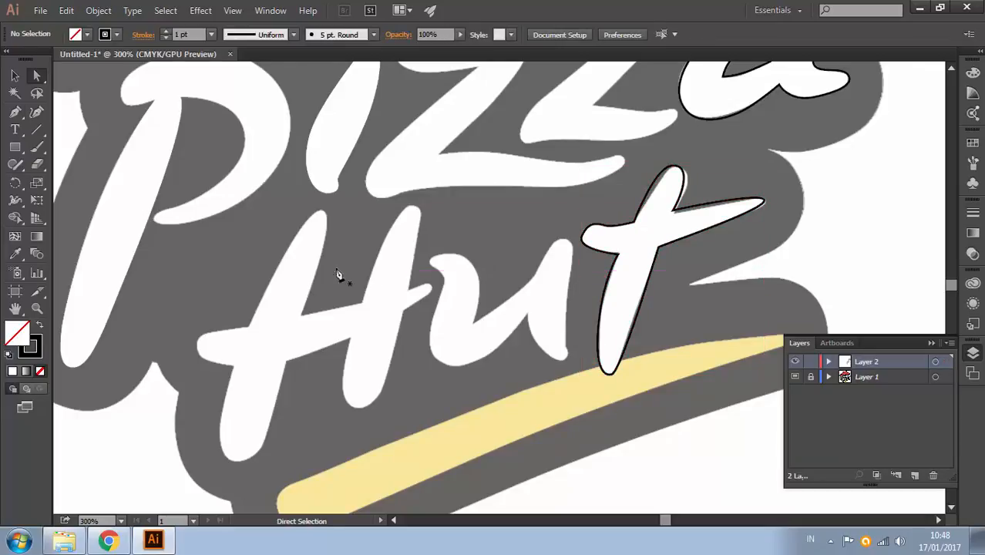
Start a Pen path for the letter H in "Hut" at the top of its left stem.
key(p)
drag(328, 209, 335, 234)
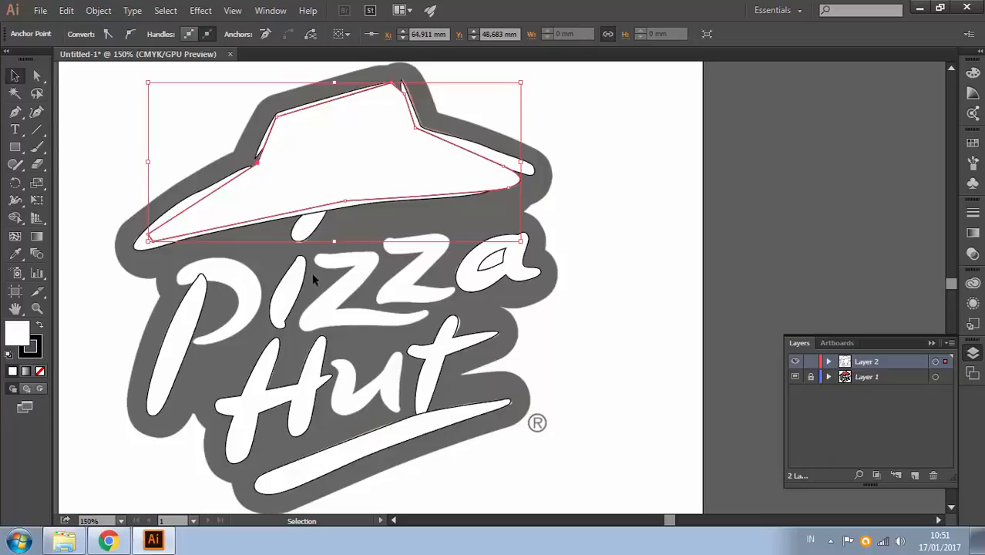
Cut the inner hole out of the letter a by combining its two paths with the Pathfinder Exclude mode, and deselect the result.
click(609, 257)
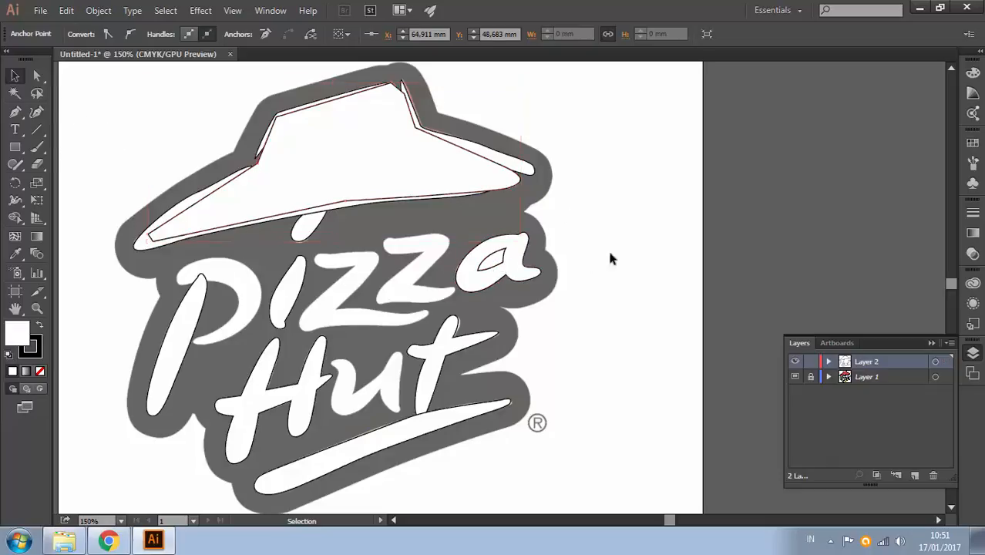
click(501, 260)
click(518, 236)
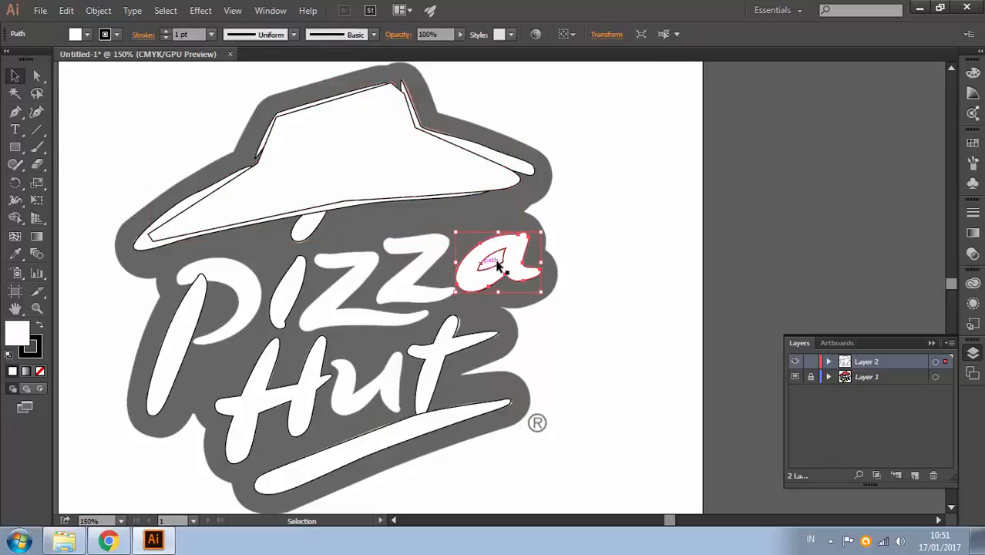
shift+click(501, 266)
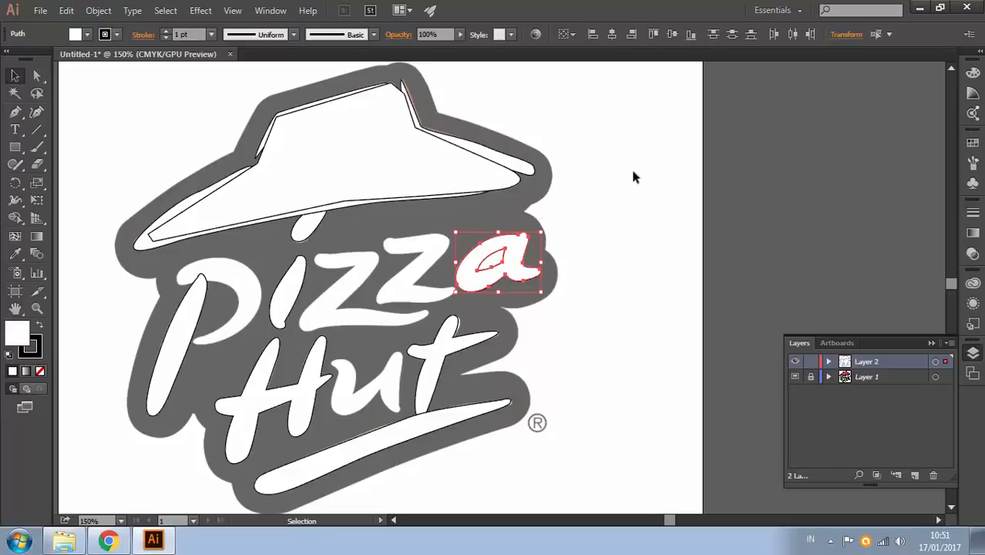
click(272, 11)
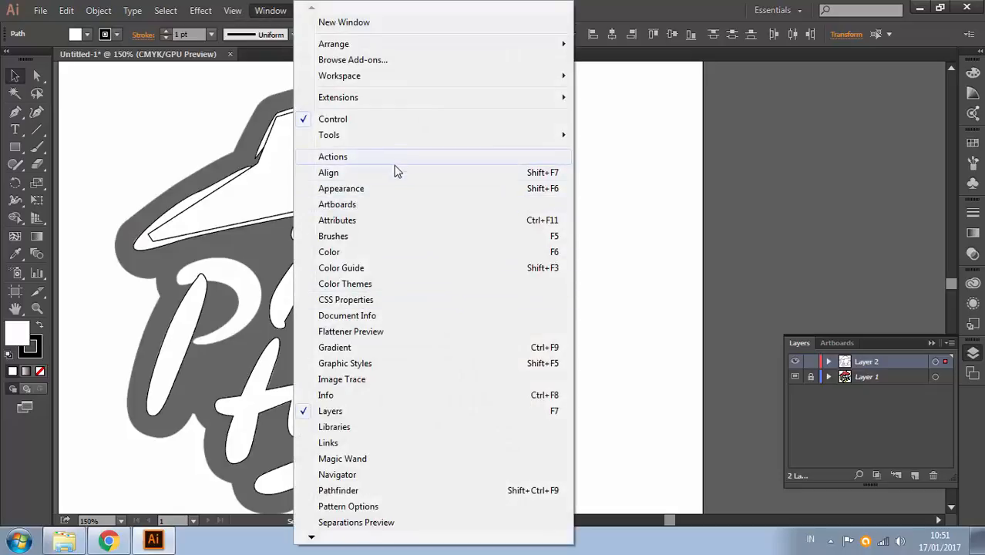
click(362, 491)
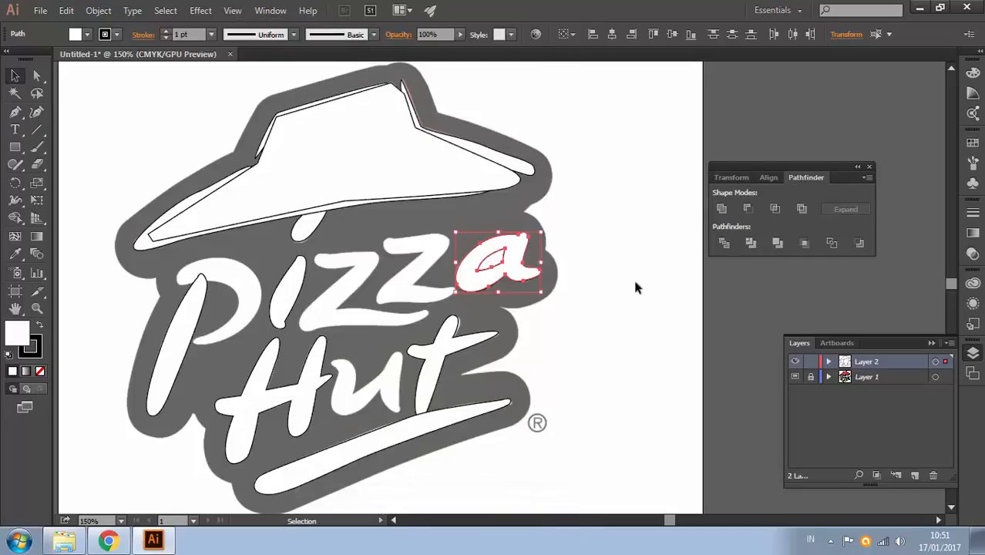
drag(742, 174, 649, 178)
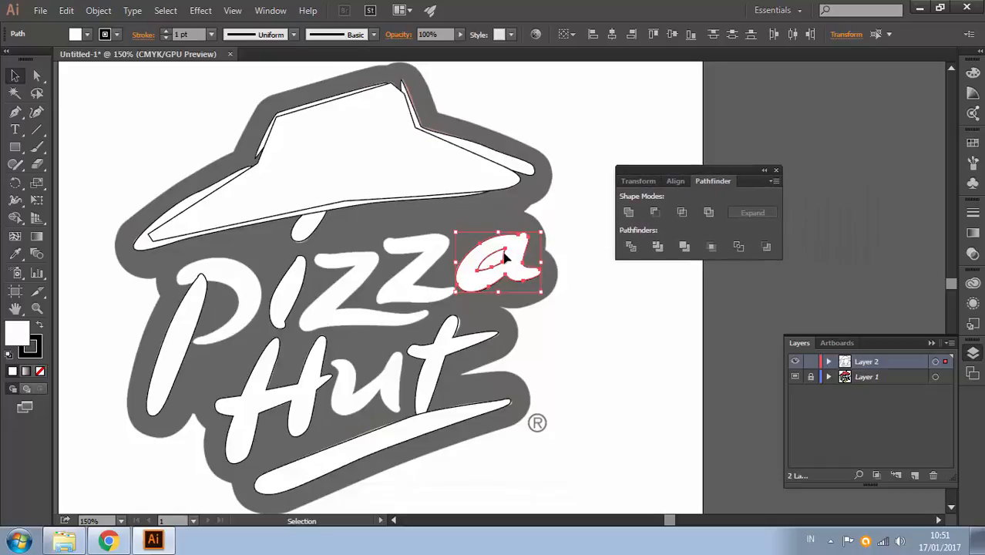
click(709, 212)
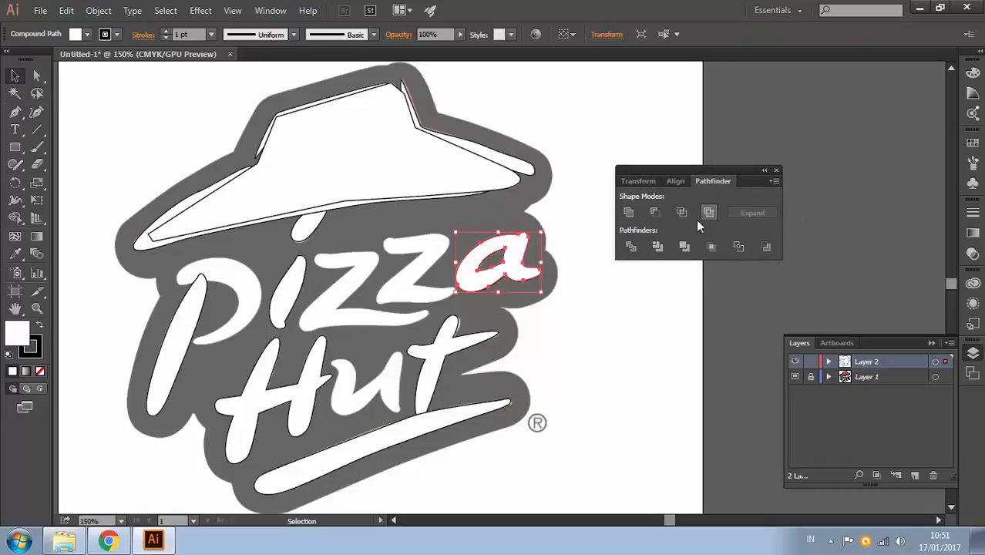
click(613, 302)
Remove the fill from all the traced hat paths, and deselect them.
key(space)
drag(484, 342, 514, 249)
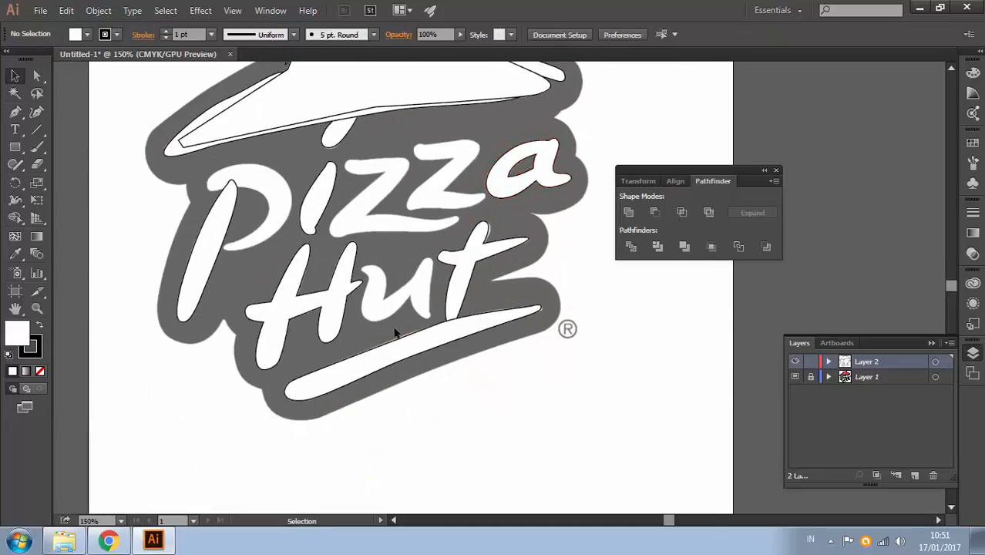
key(space)
drag(576, 306, 527, 415)
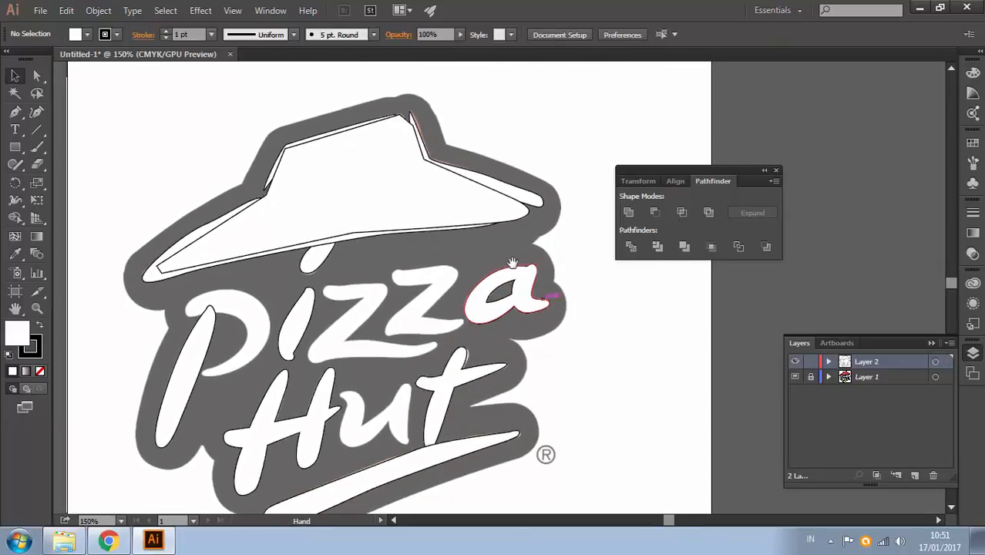
drag(199, 133, 511, 225)
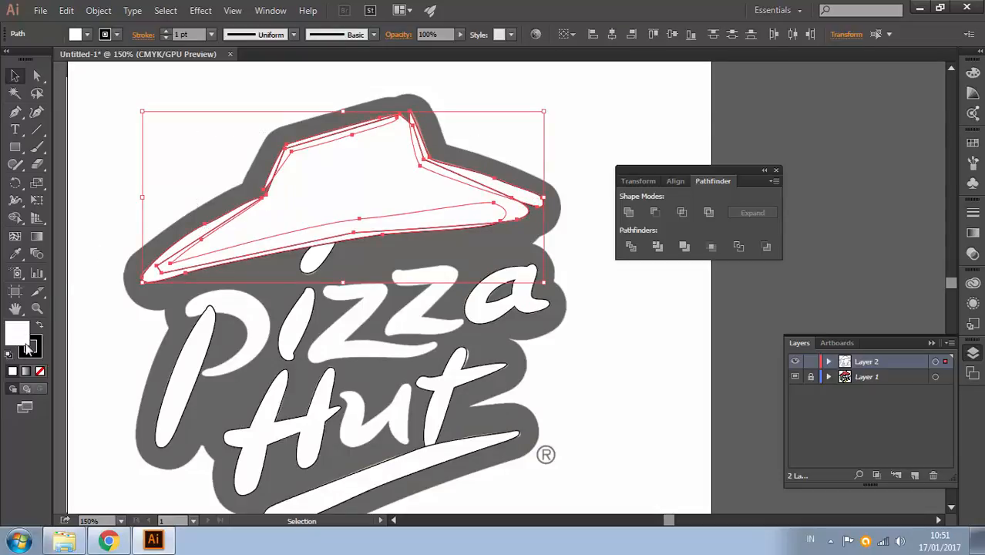
click(40, 372)
click(105, 262)
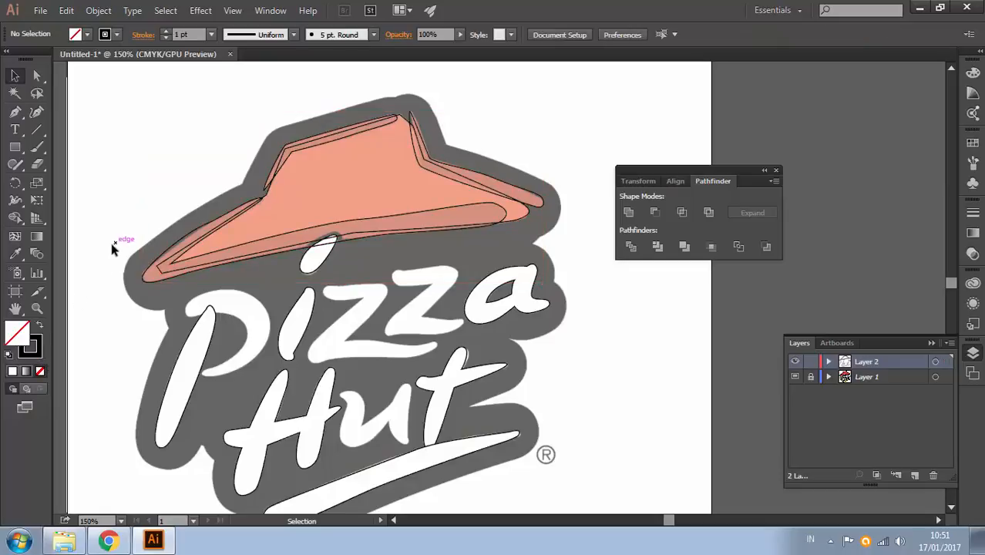
Fill the shading path along the hat's lower brim with the dark red sampled from the template using the Eyedropper.
click(157, 279)
click(16, 254)
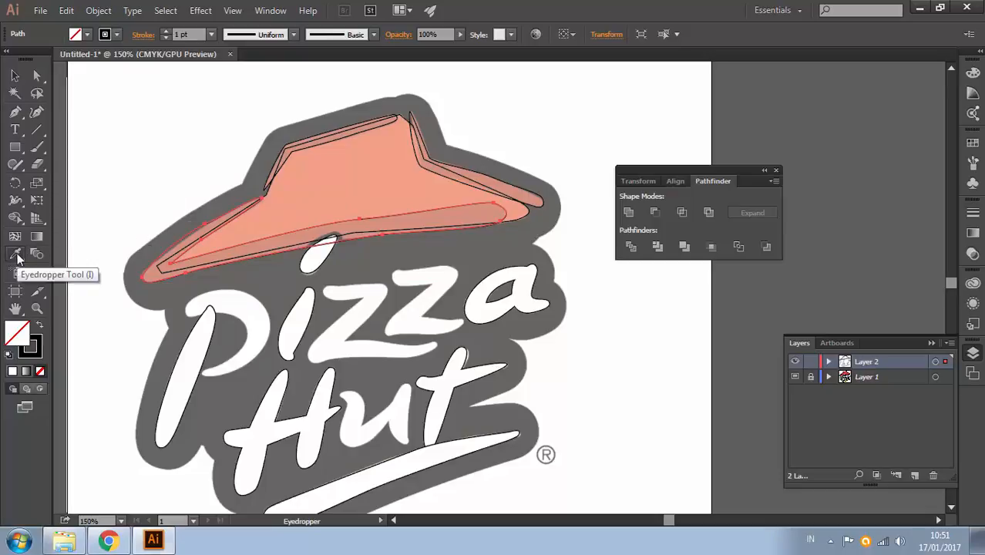
drag(18, 256, 49, 253)
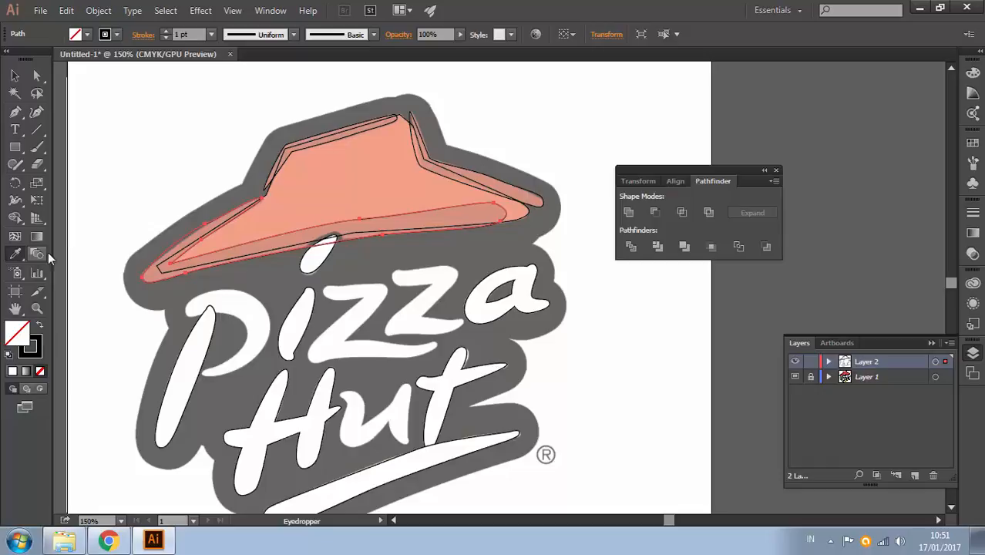
click(207, 224)
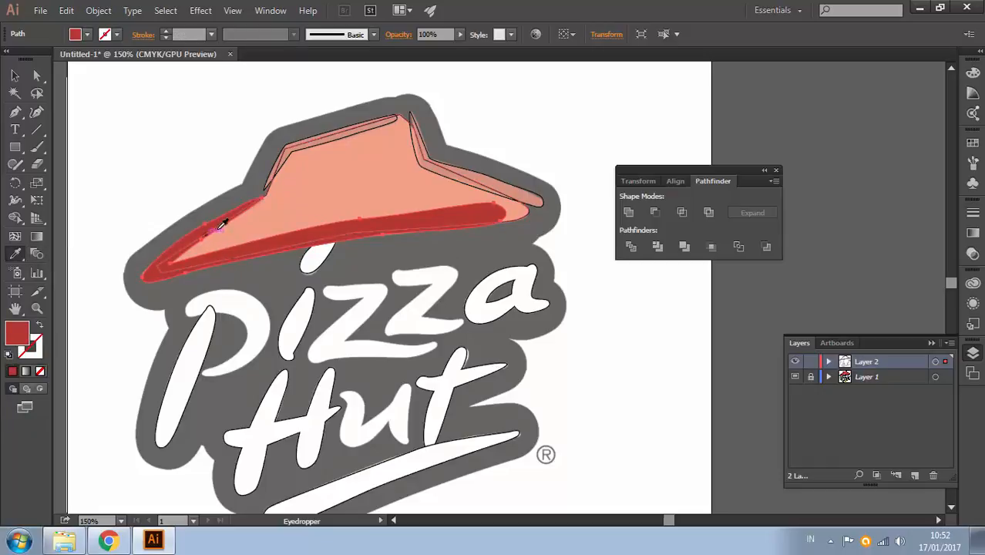
Give the shading paths on the hat's right brim and upper-left crown the same dark red fill without stroke using the Eyedropper.
ctrl+click(530, 189)
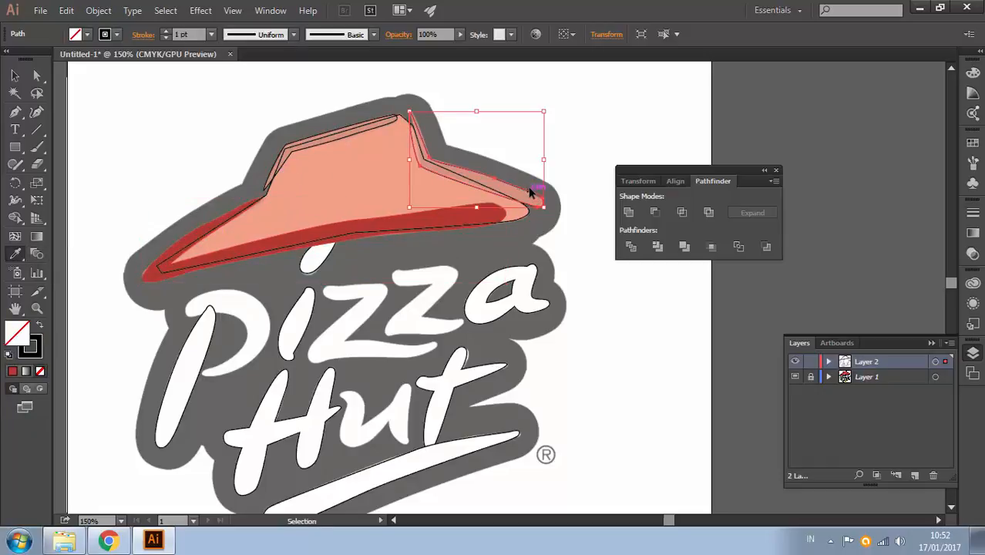
click(508, 175)
ctrl+click(375, 139)
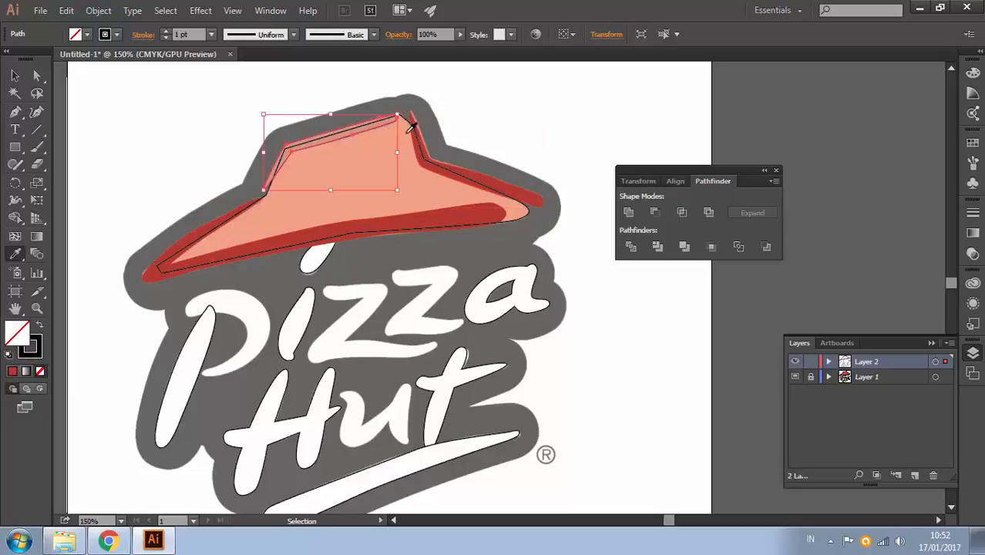
click(511, 182)
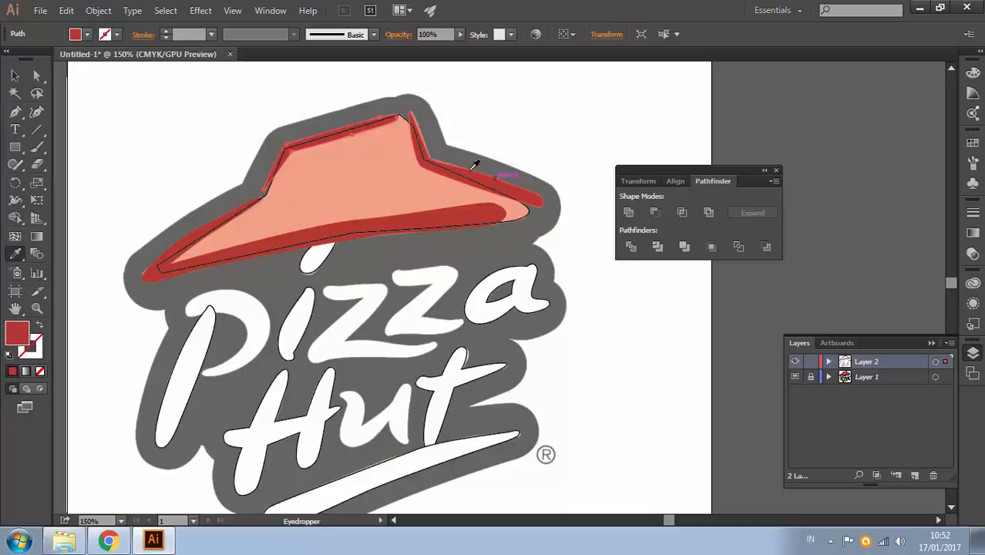
Fill the main hat path with the bright red sampled from the template hat using the Eyedropper.
ctrl+click(449, 204)
ctrl+click(495, 201)
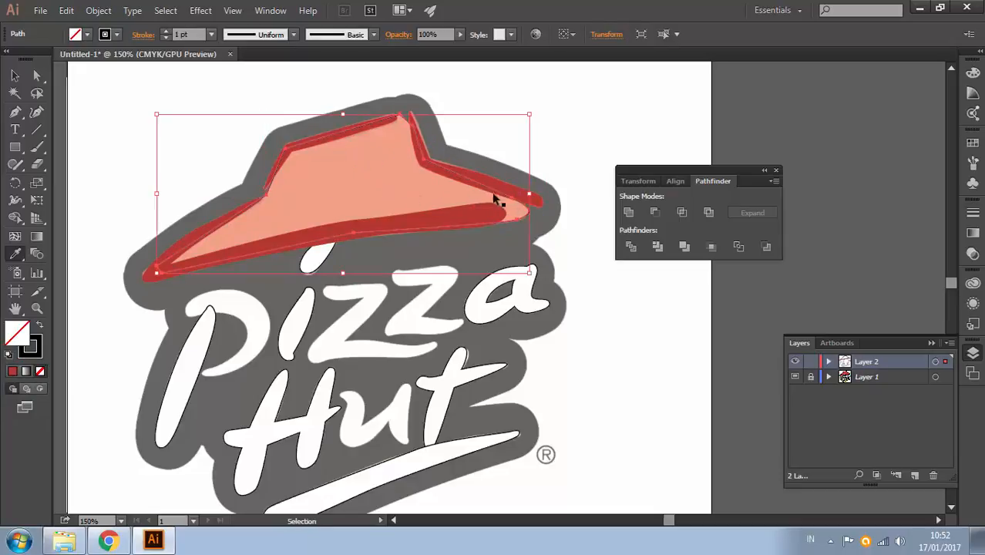
click(407, 173)
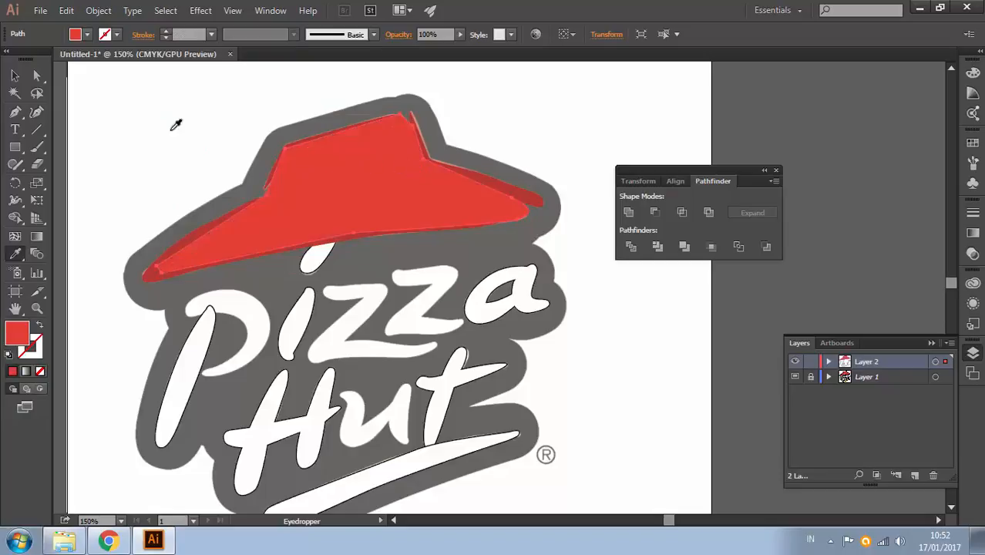
Send the bright red main hat shape to the back, behind the dark red shading shapes, and deselect it.
click(14, 75)
click(444, 151)
click(442, 168)
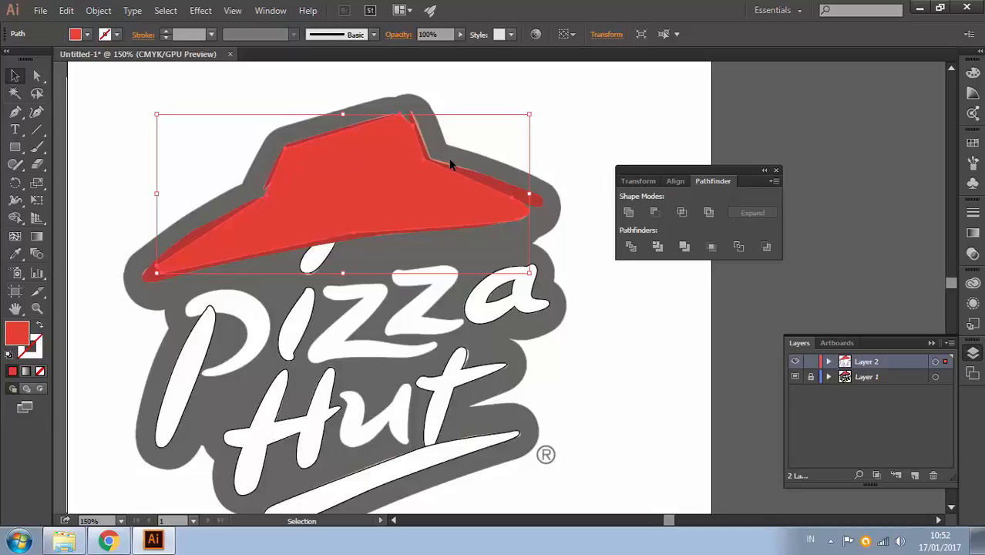
right_click(414, 184)
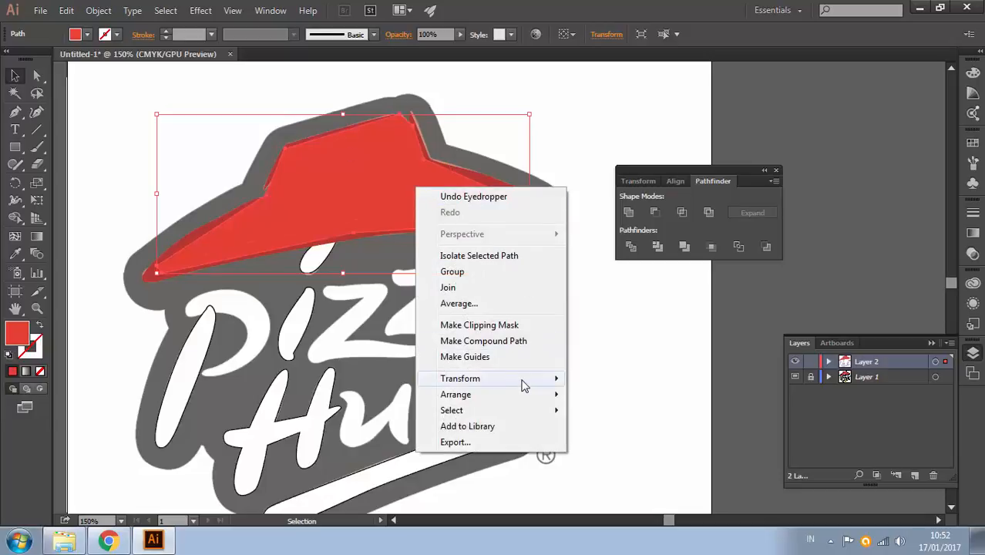
mouse_move(505, 393)
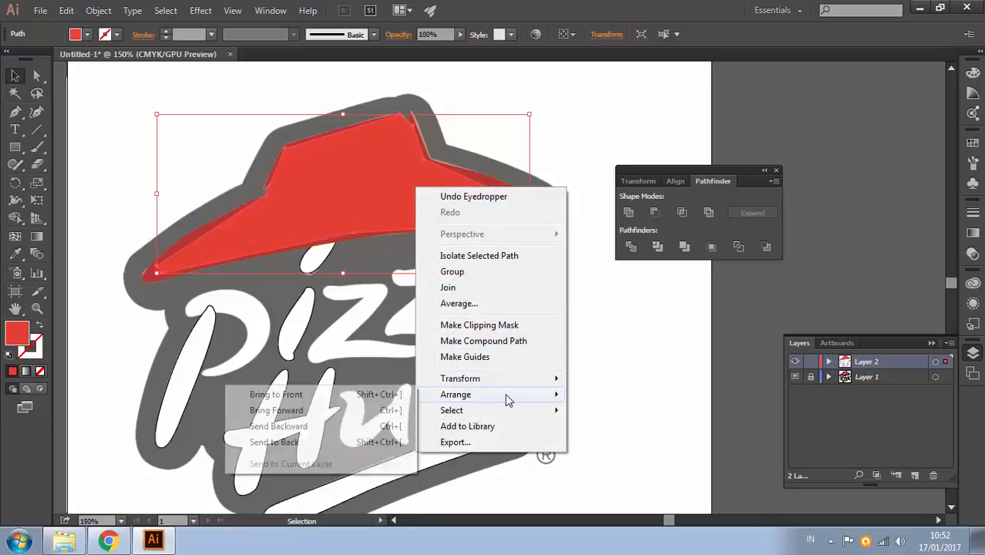
click(352, 444)
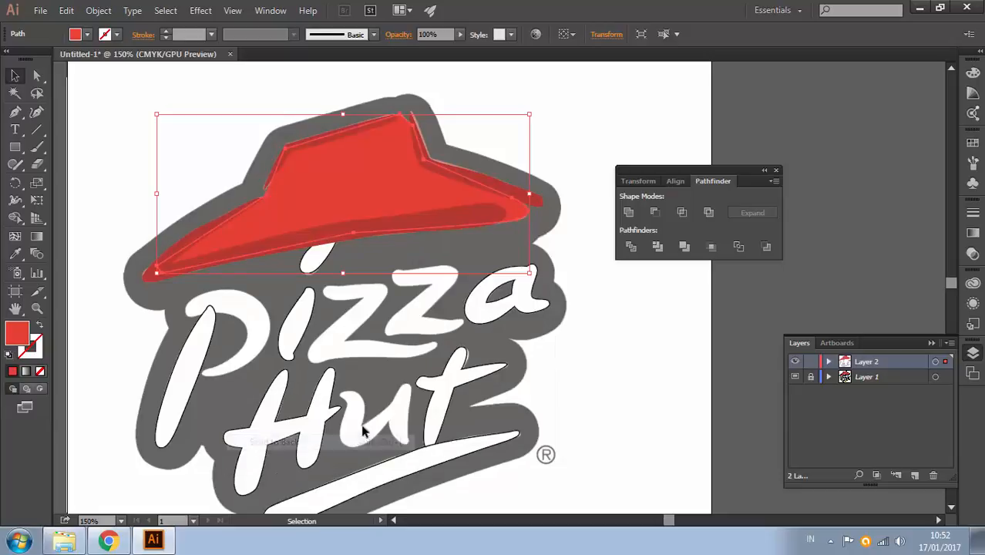
click(579, 120)
Remove the white fill of the swoosh under "Hut", recolor it with the template's yellow using the Eyedropper, and deselect it.
drag(535, 290, 505, 224)
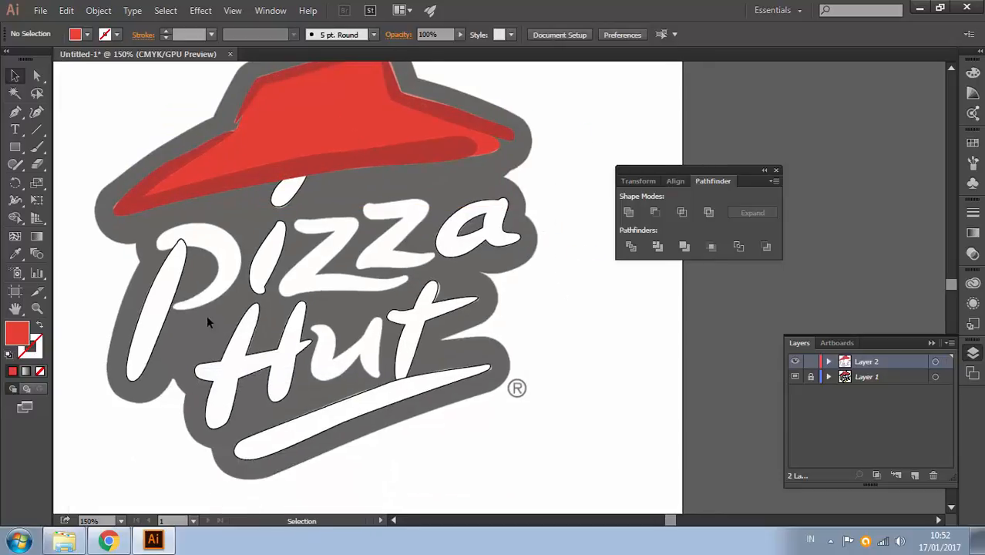
click(485, 368)
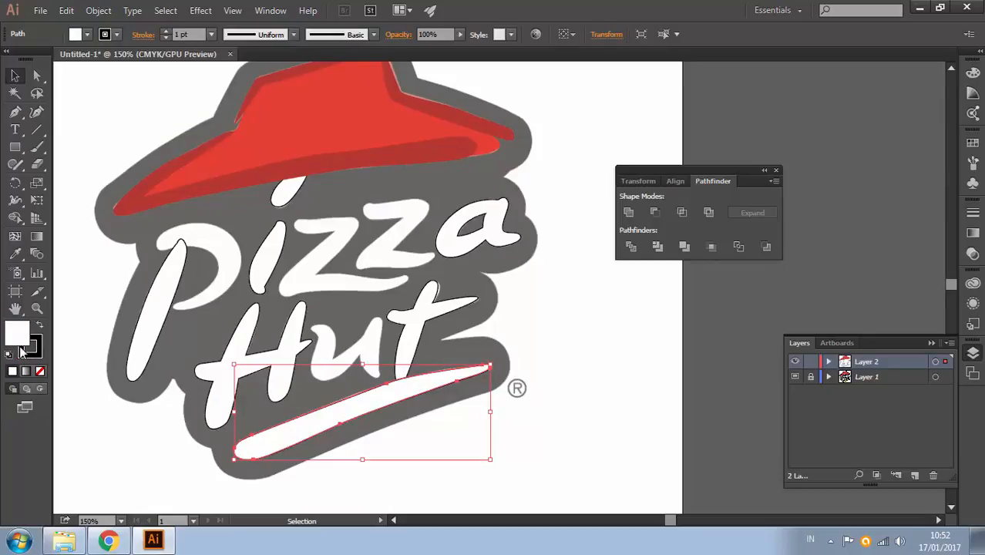
click(43, 372)
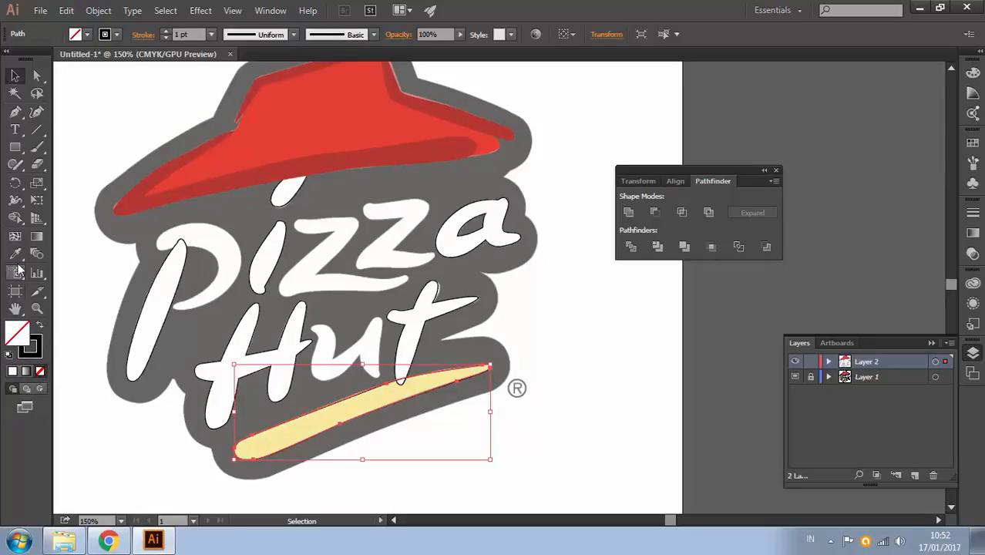
key(i)
click(364, 393)
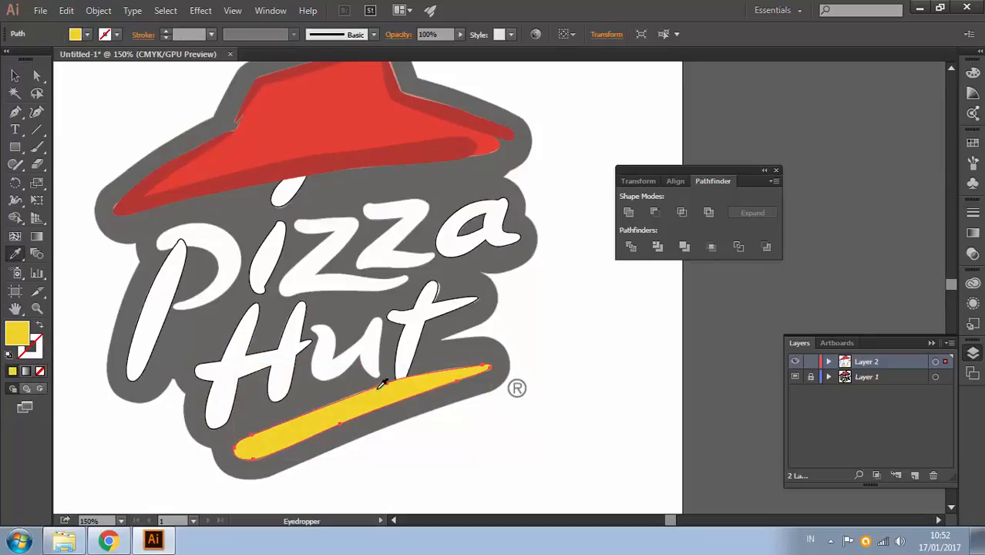
ctrl+click(550, 312)
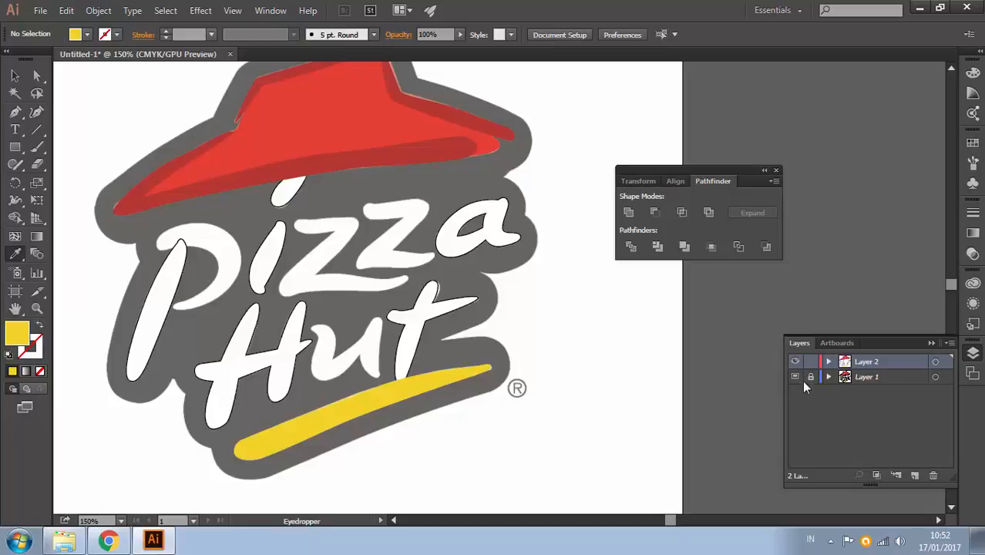
Turn off the Template option in the layer options of Layer 1.
double_click(889, 378)
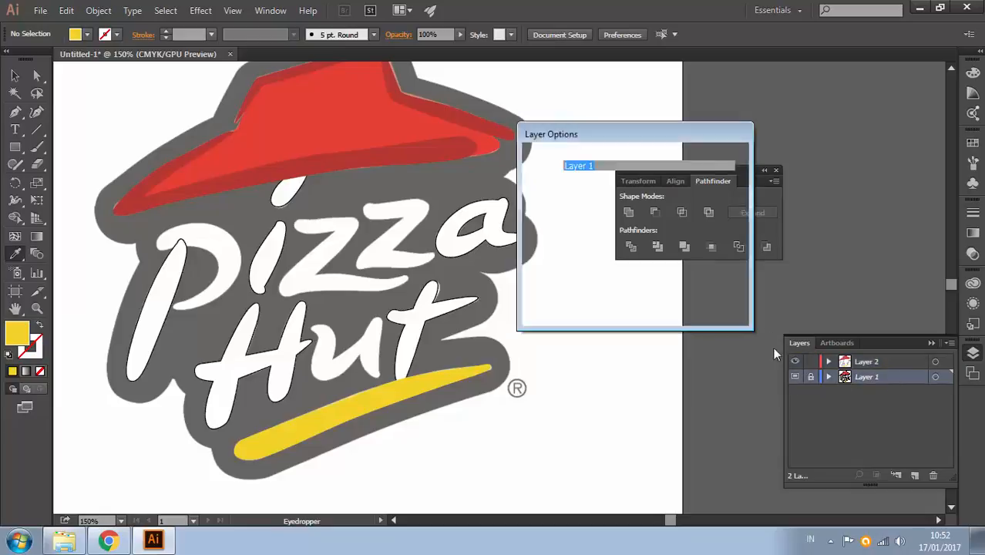
click(566, 226)
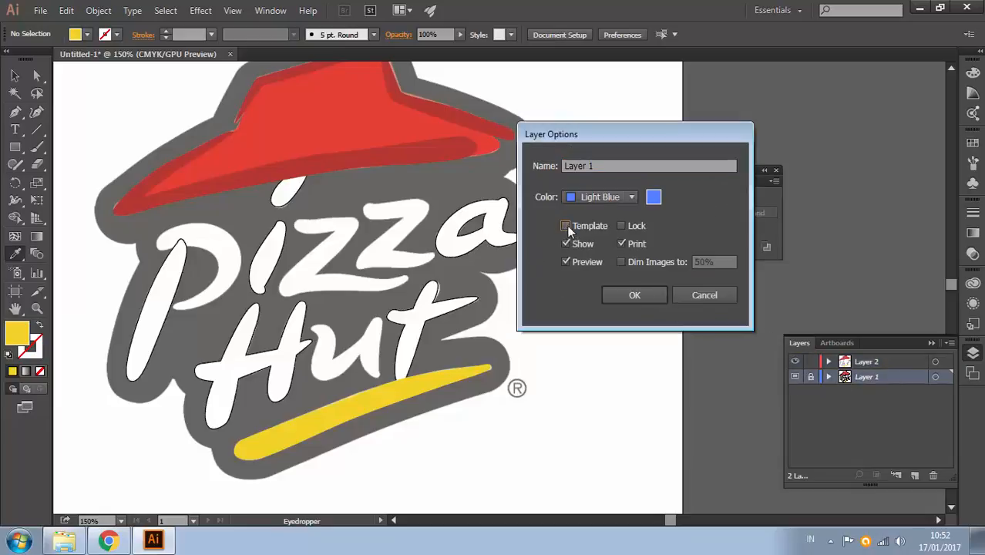
click(644, 296)
Remove the white fill of the i's dot, recolor it with the green sampled from the original logo, and deselect it.
drag(330, 267, 402, 269)
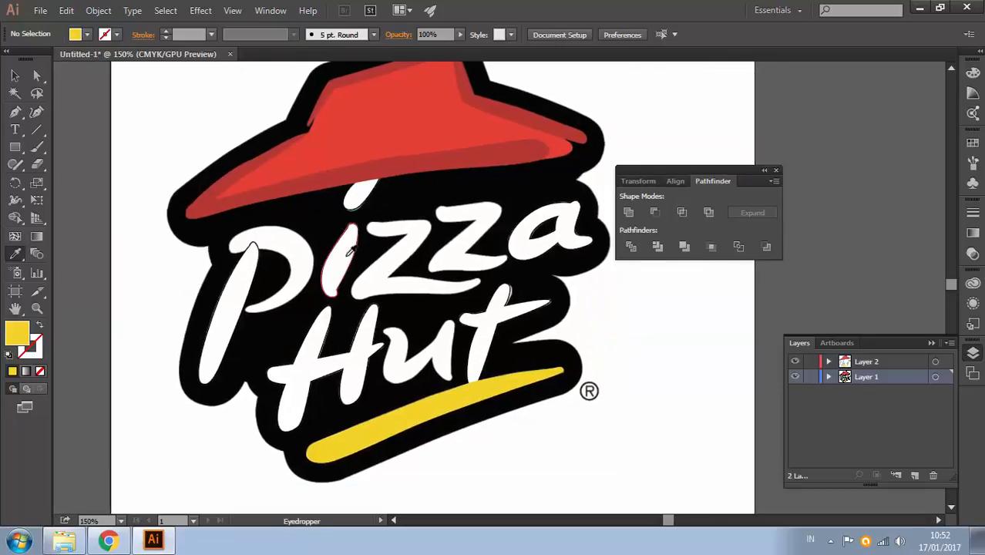
key(v)
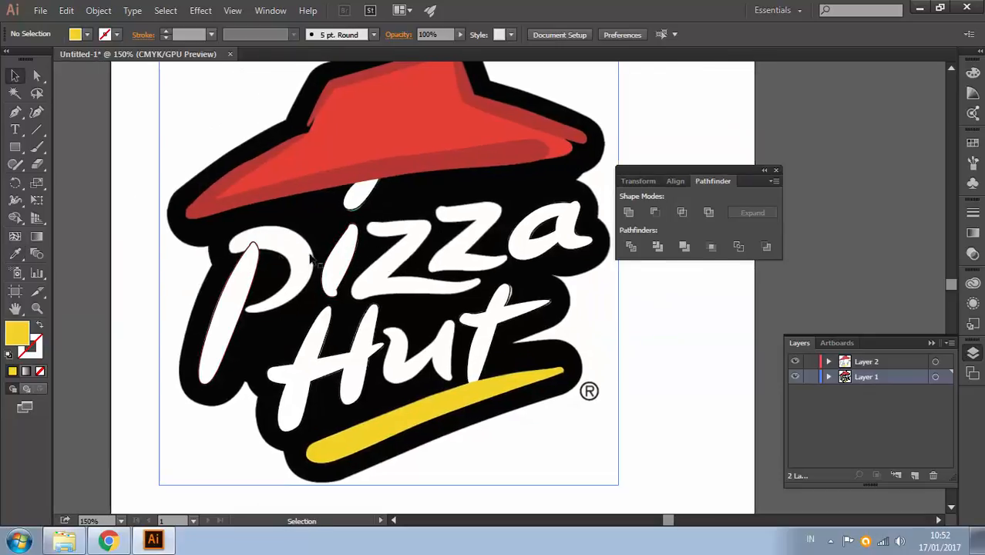
drag(340, 272, 304, 299)
click(336, 214)
click(336, 220)
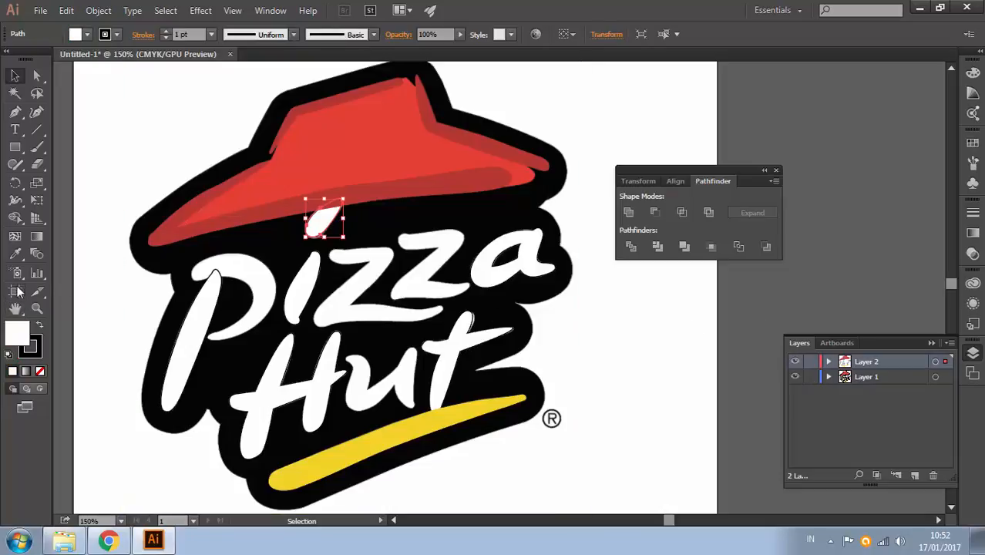
click(40, 372)
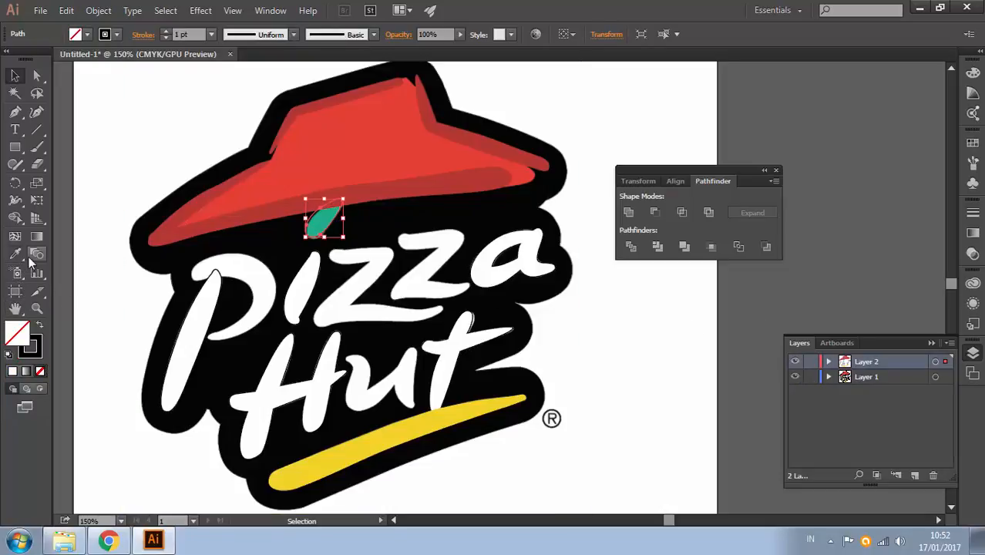
click(16, 254)
click(325, 216)
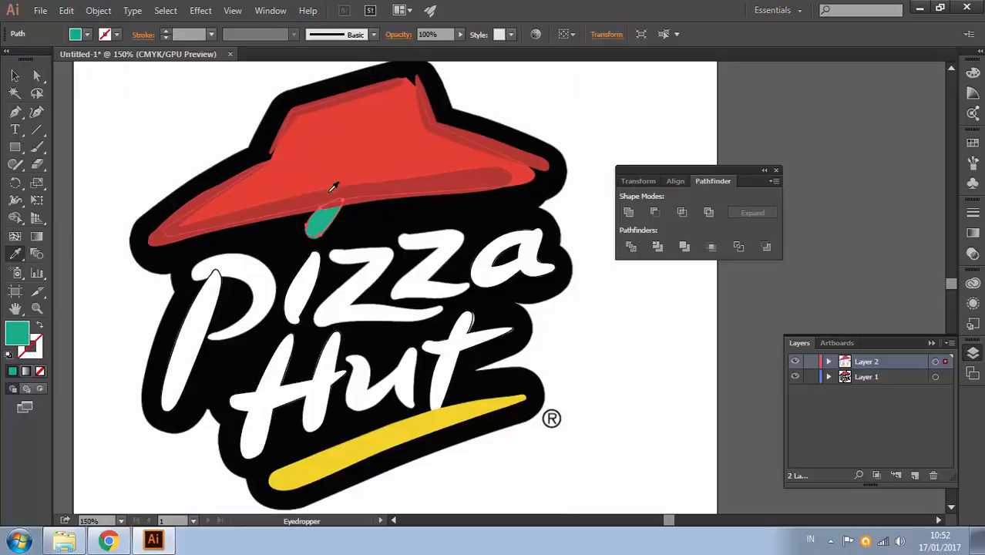
key(v)
click(631, 288)
Bring the green dot of the i to the front, above the hat shapes, and deselect it.
click(323, 217)
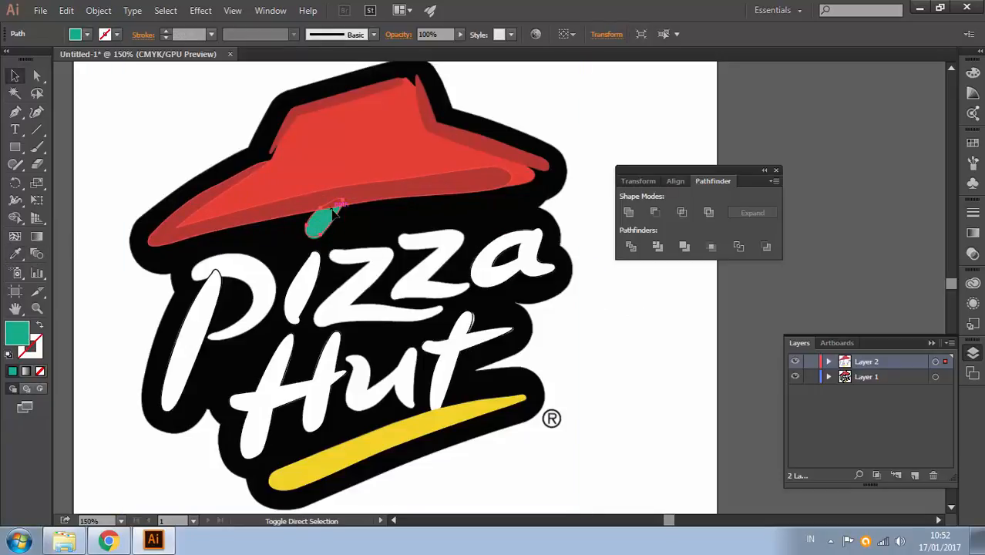
click(334, 212)
right_click(329, 223)
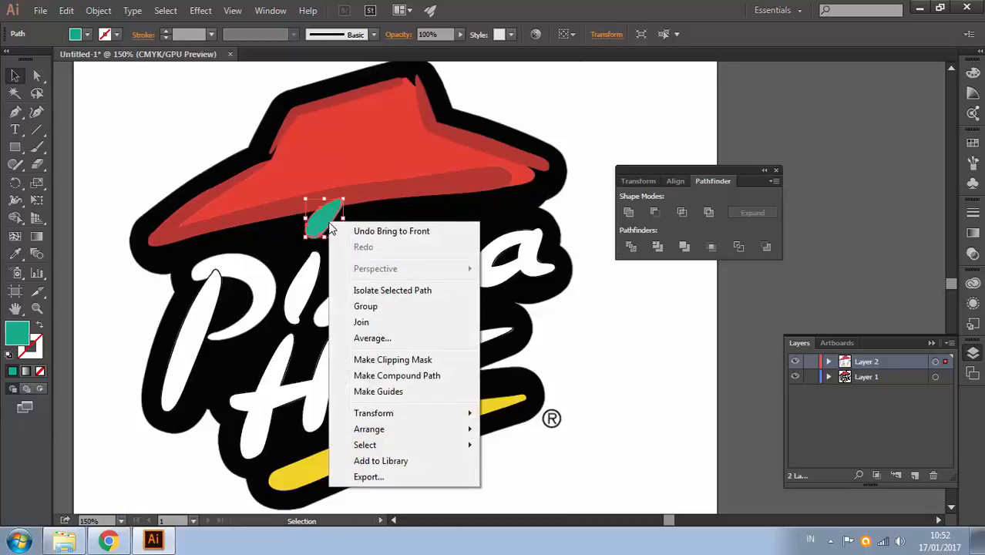
click(609, 38)
right_click(331, 219)
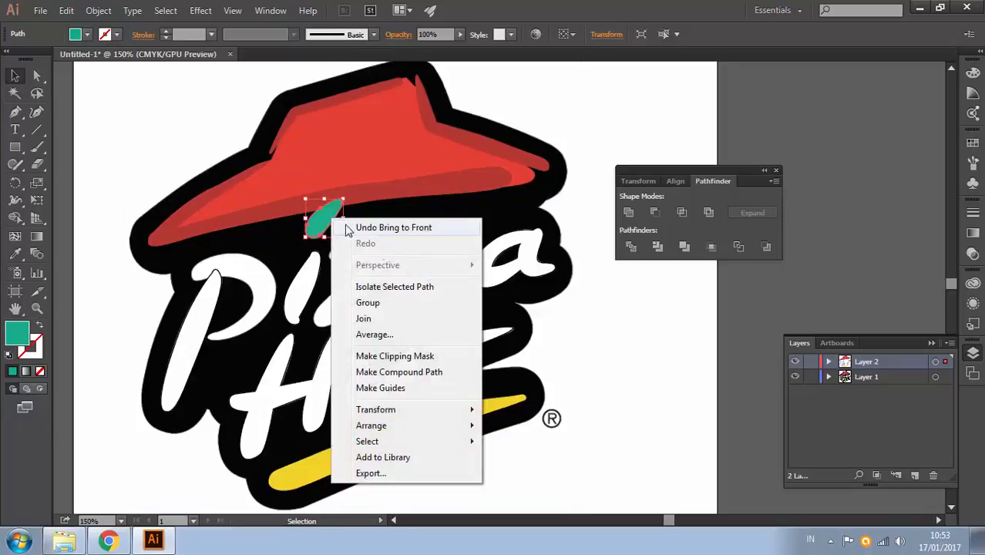
mouse_move(434, 426)
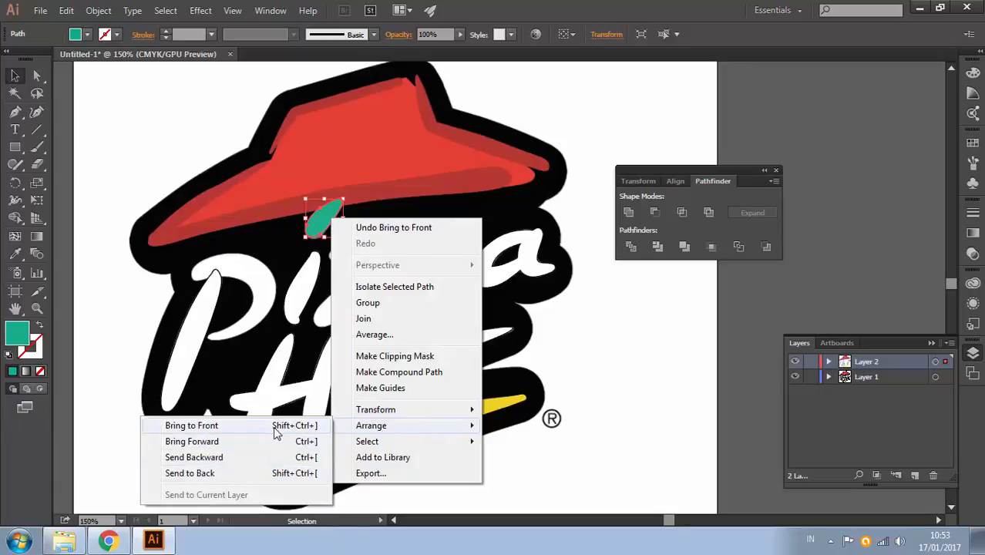
click(316, 441)
click(602, 126)
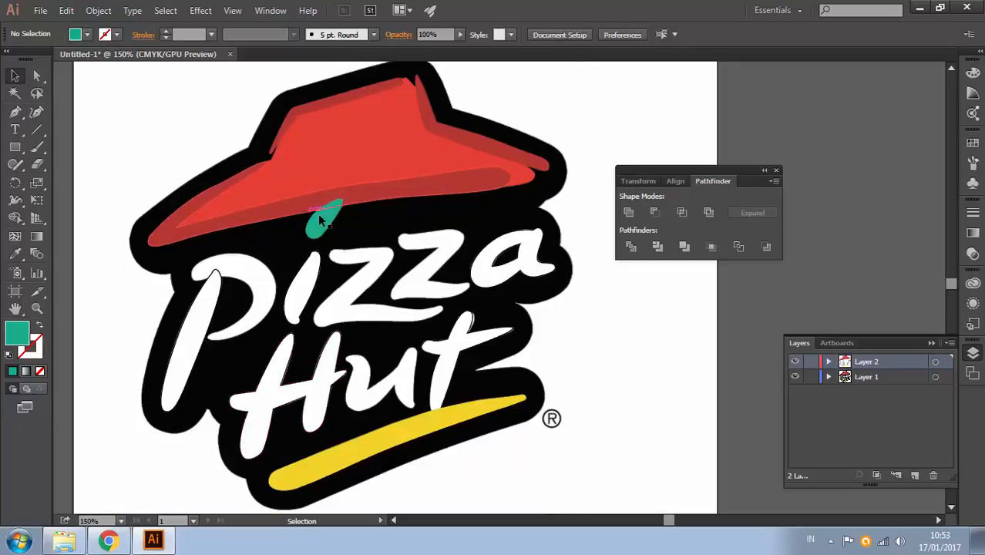
Hide Layer 2 briefly to compare the traced green dot with the original logo, and show the layer again.
click(794, 362)
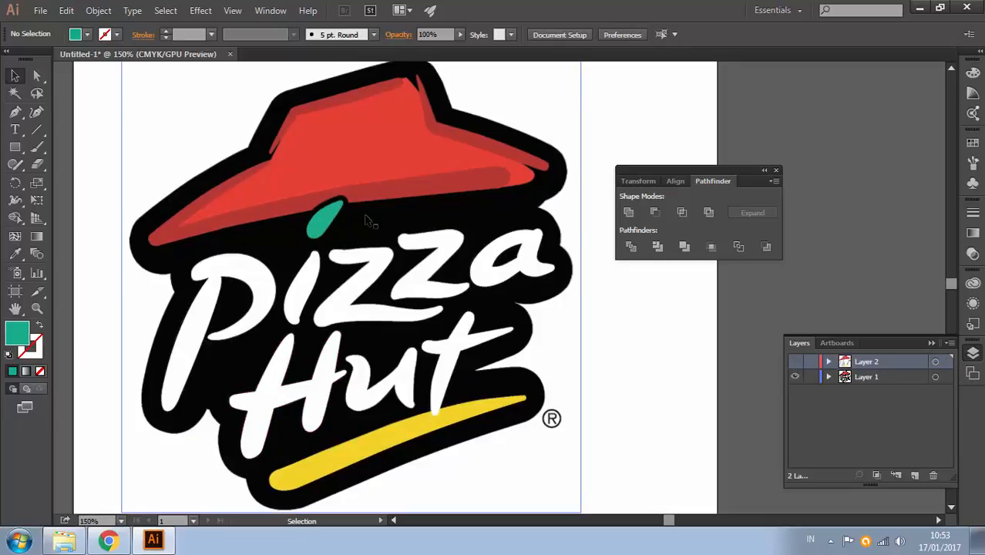
click(795, 361)
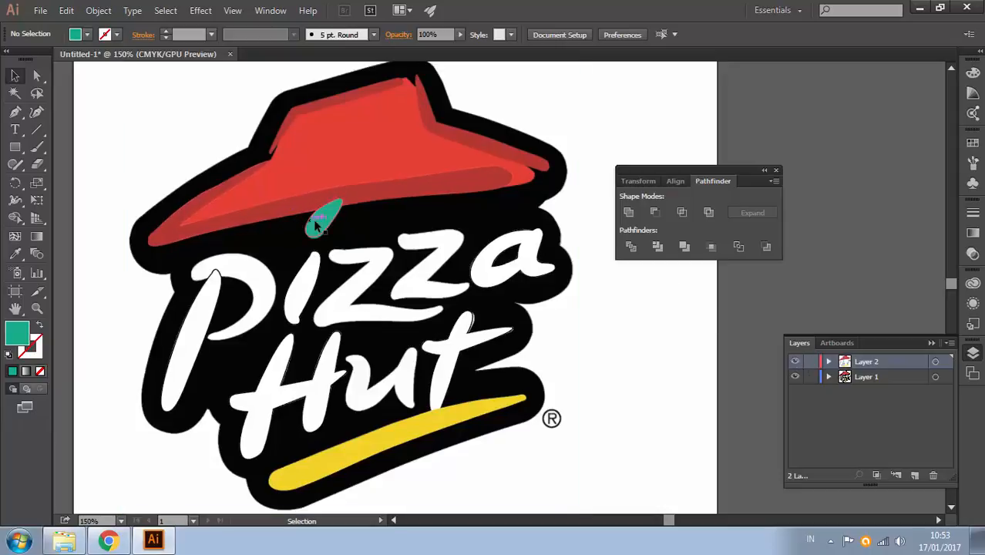
Give the green dot of the i a 5 pt stroke and deselect it.
click(325, 217)
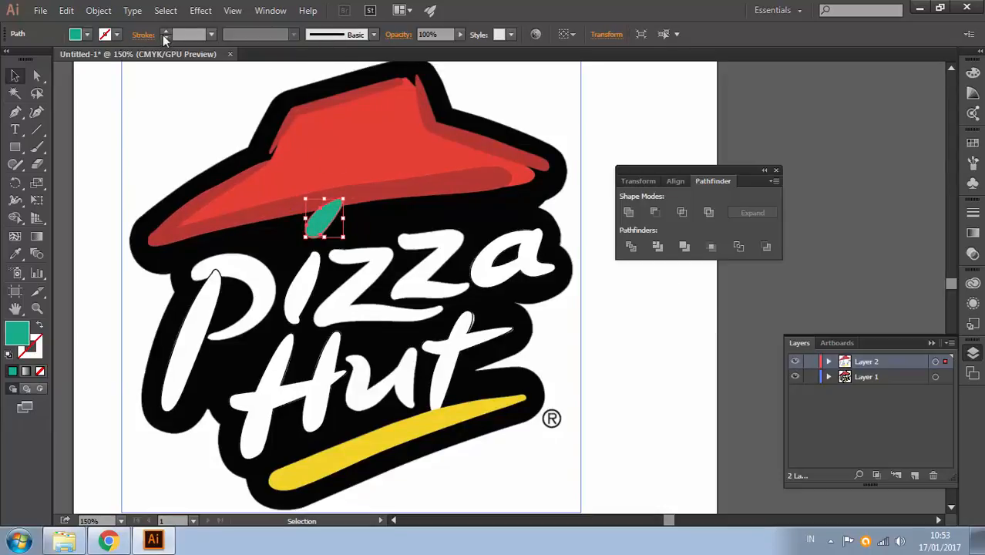
click(211, 34)
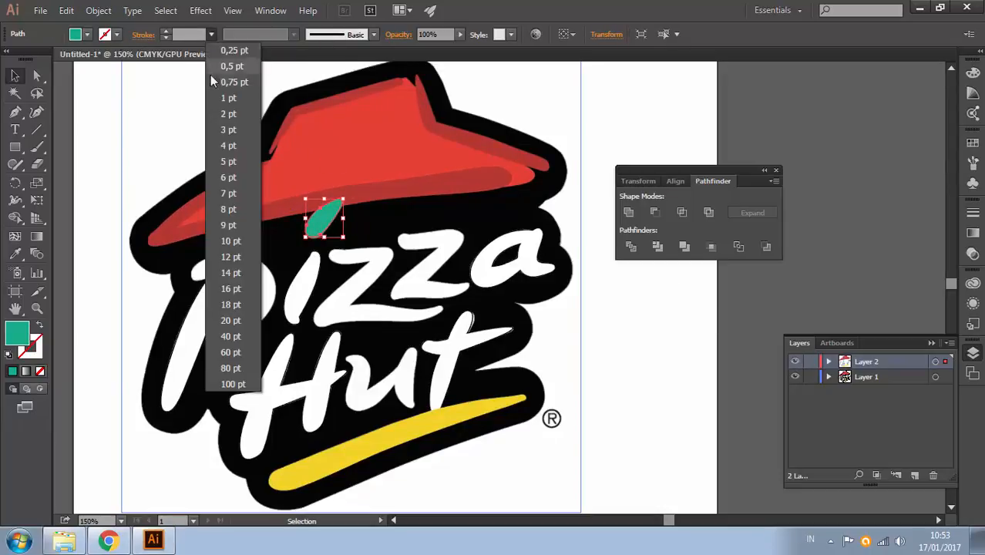
click(233, 161)
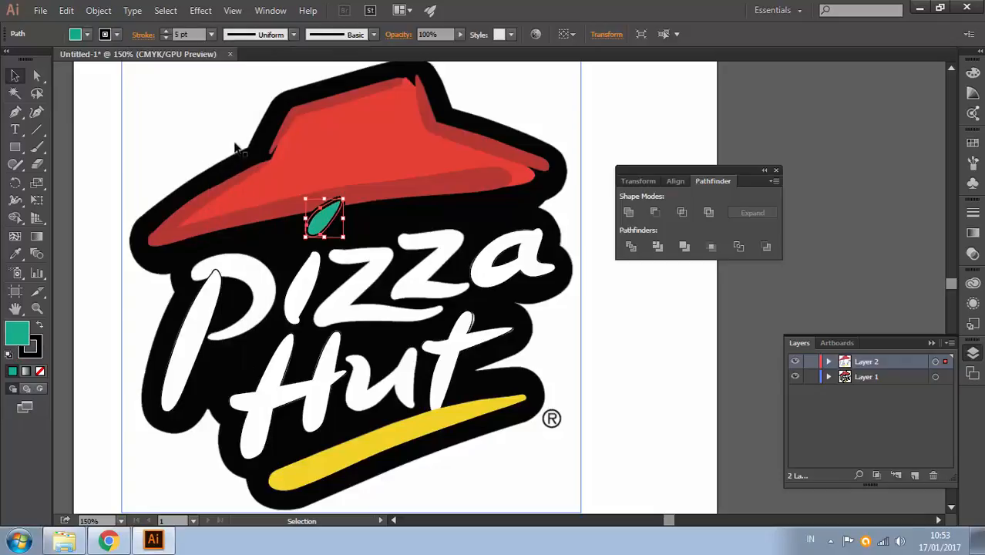
click(610, 111)
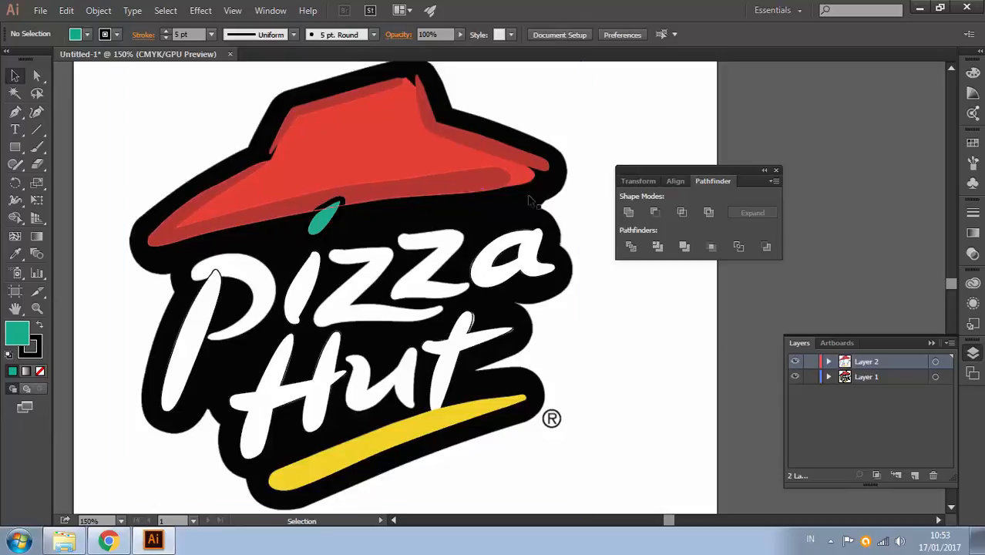
Hide Layer 1 with Layer 2 visible to examine the traced shapes on their own.
drag(538, 272, 499, 316)
click(795, 363)
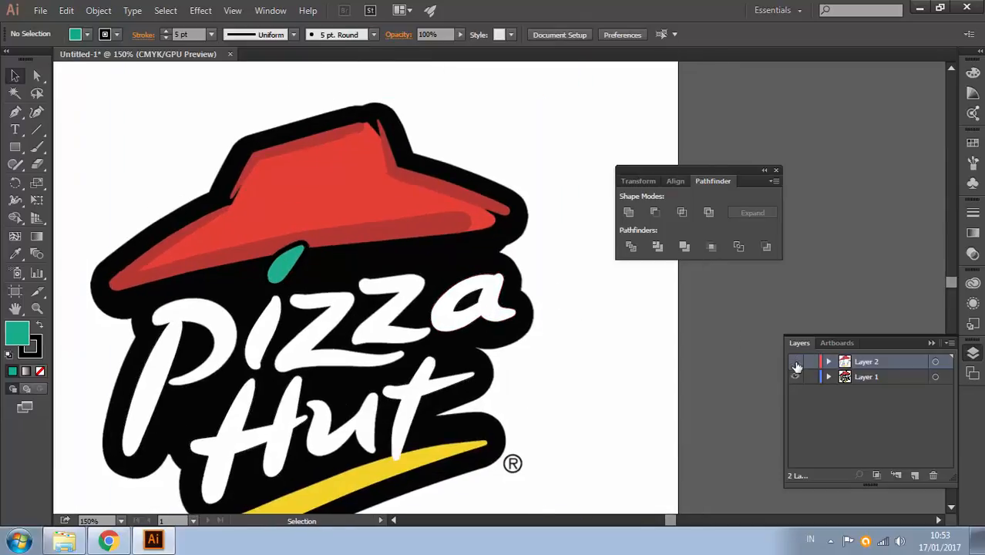
click(796, 378)
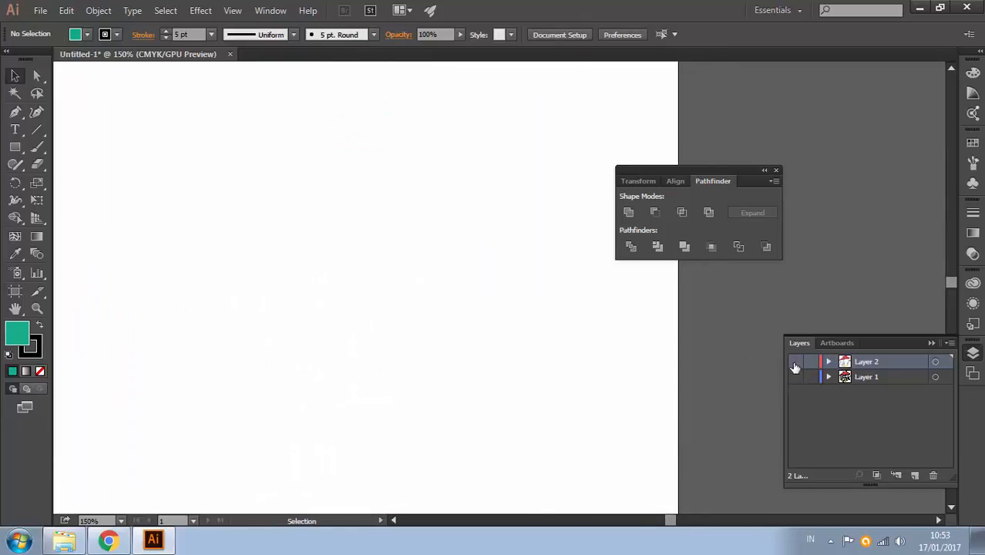
click(796, 364)
drag(75, 345, 224, 278)
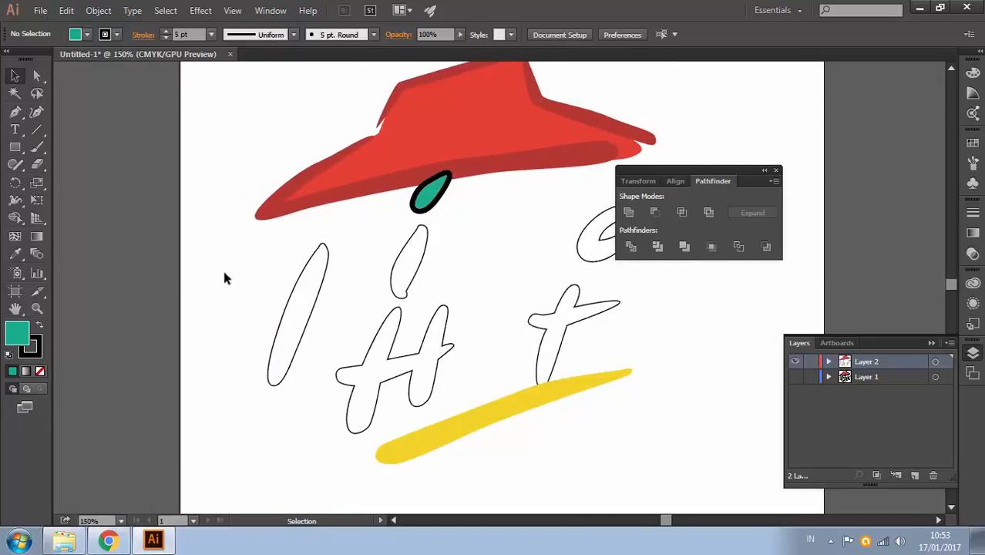
drag(444, 315, 300, 331)
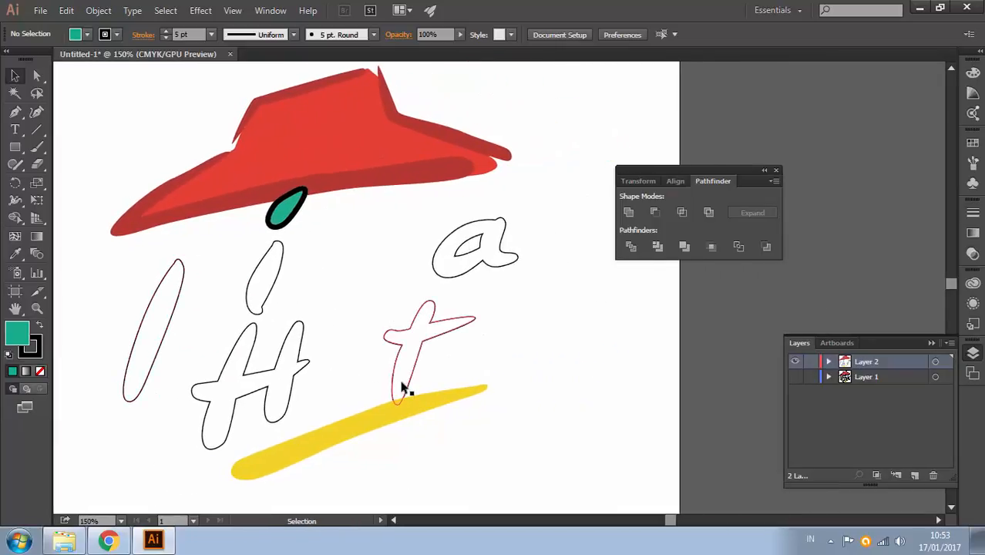
Remove the stroke from all the traced white letters and deselect them.
drag(107, 275, 508, 338)
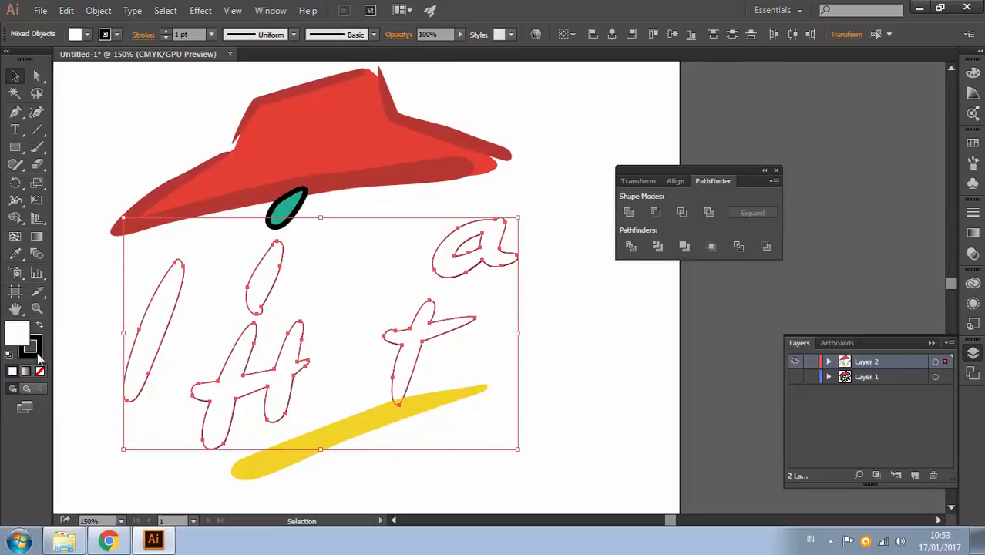
click(32, 355)
click(41, 373)
click(590, 316)
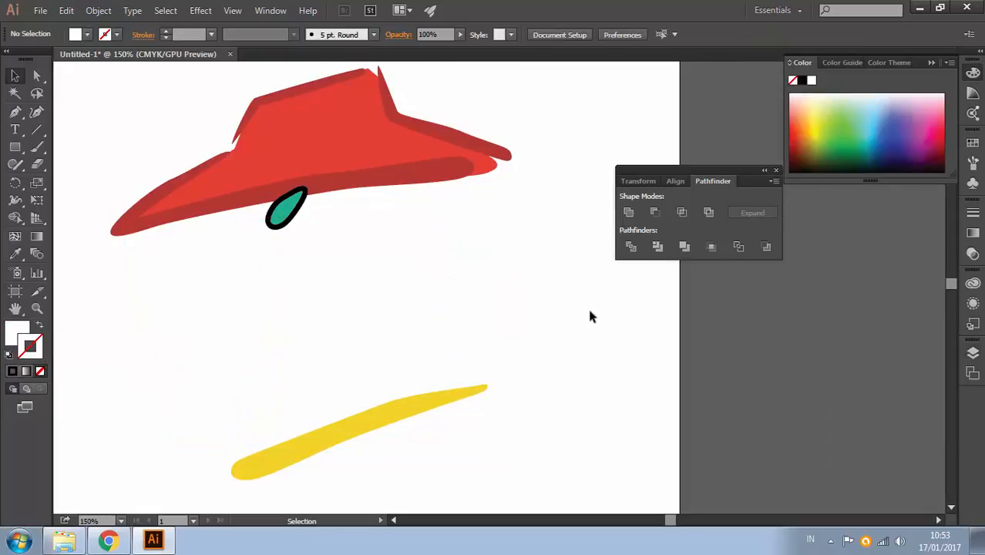
Show Layer 1 and toggle Layer 2 to compare the tracing with the original logo, then hide Layer 1 again.
click(973, 352)
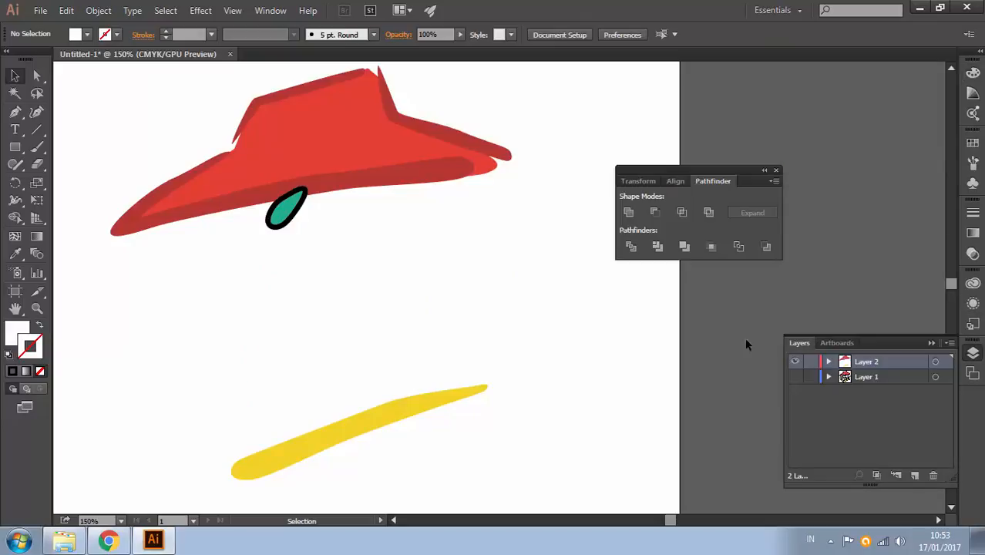
click(796, 378)
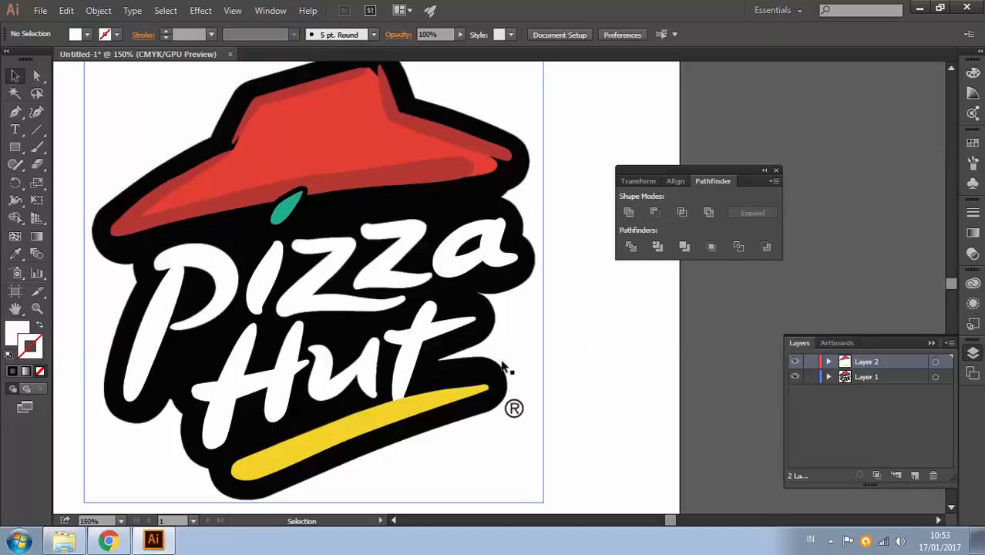
click(796, 362)
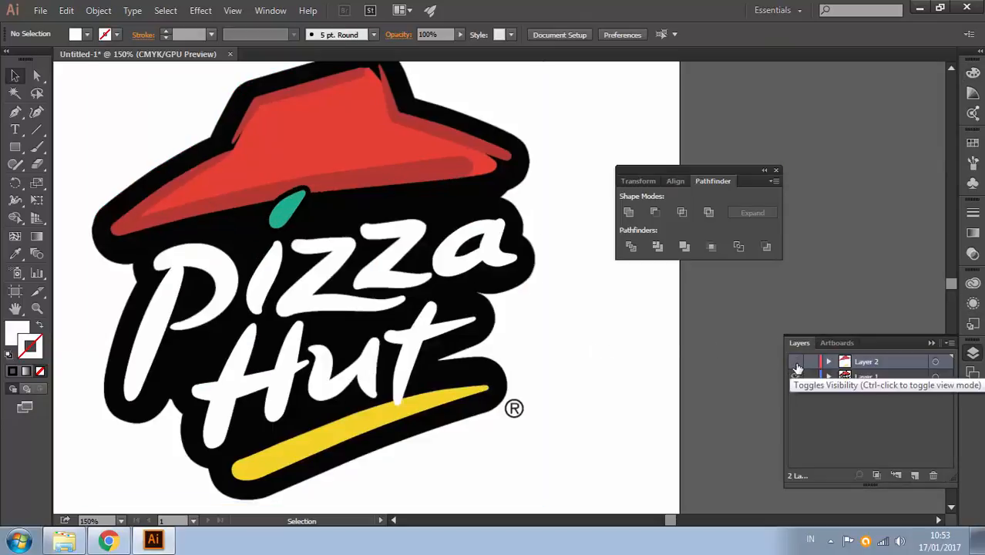
click(795, 362)
click(800, 377)
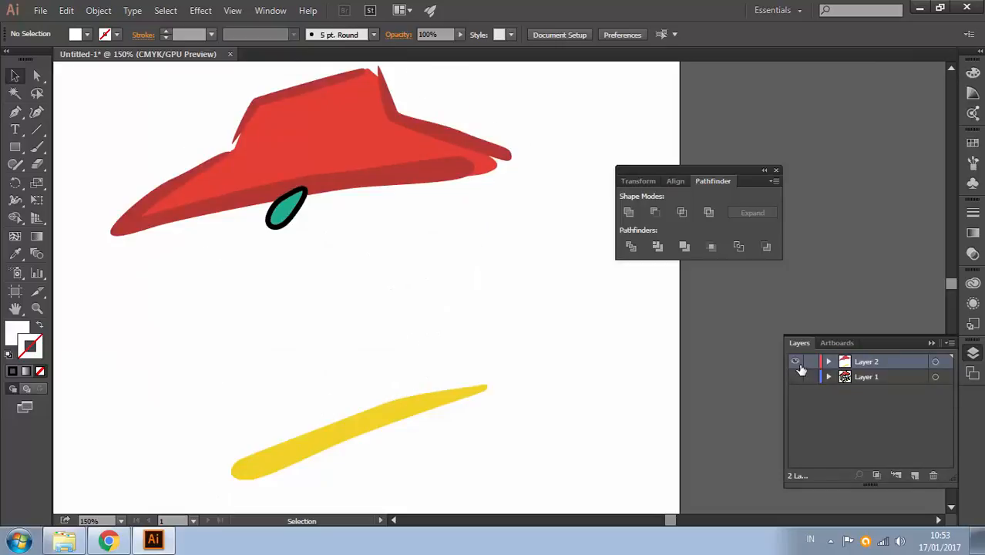
Send the yellow underline stripe to the back, and briefly show Layer 1 to check it against the original logo.
click(428, 409)
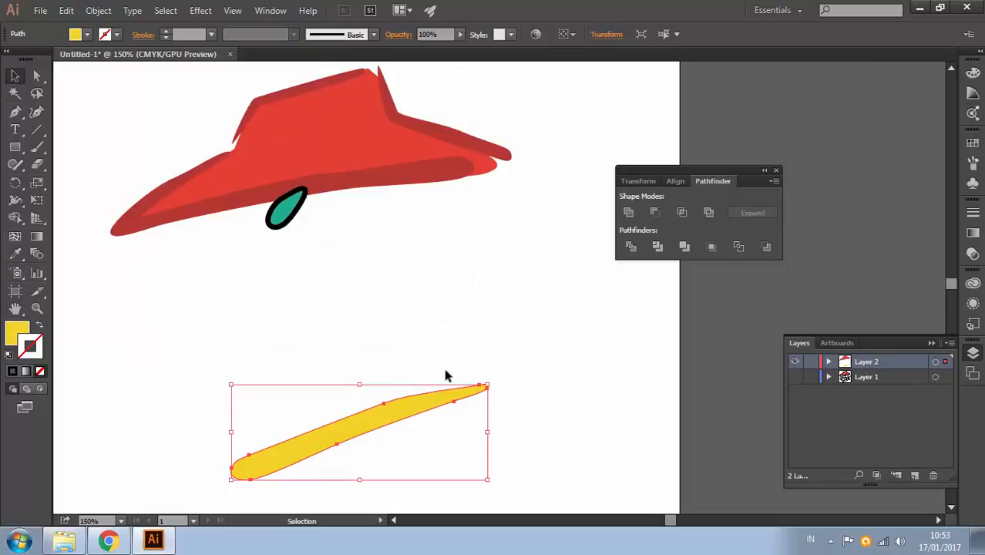
key(ctrl)
right_click(423, 409)
mouse_move(488, 347)
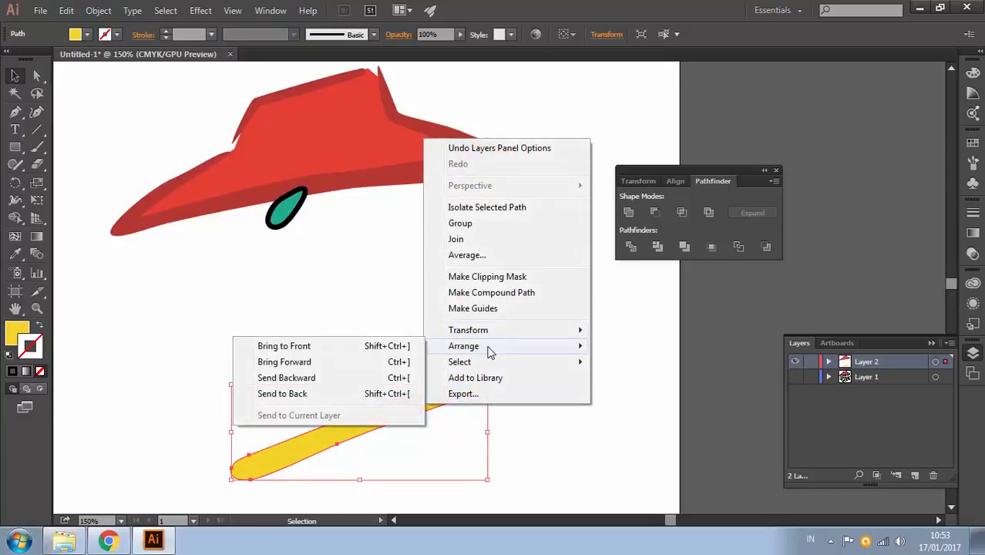
click(361, 393)
click(590, 375)
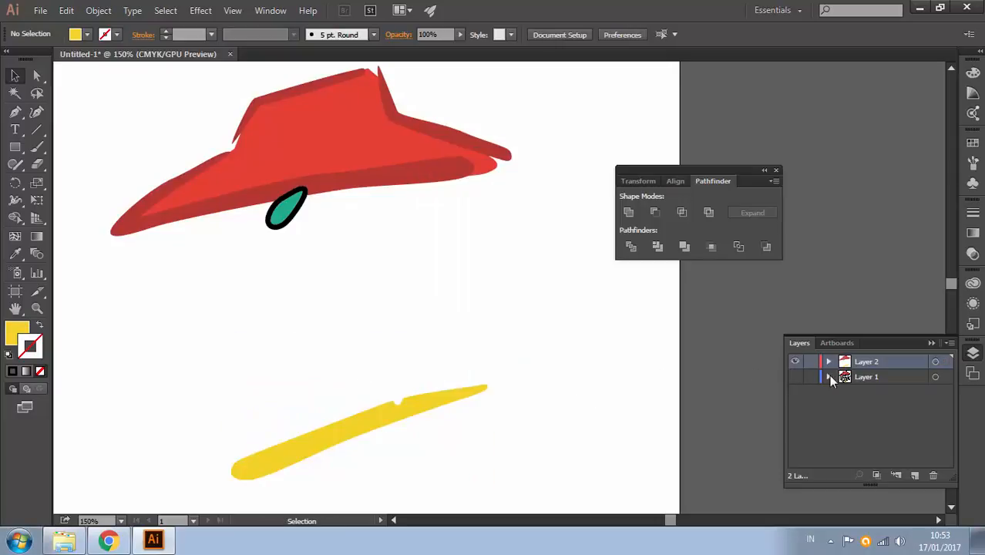
click(795, 377)
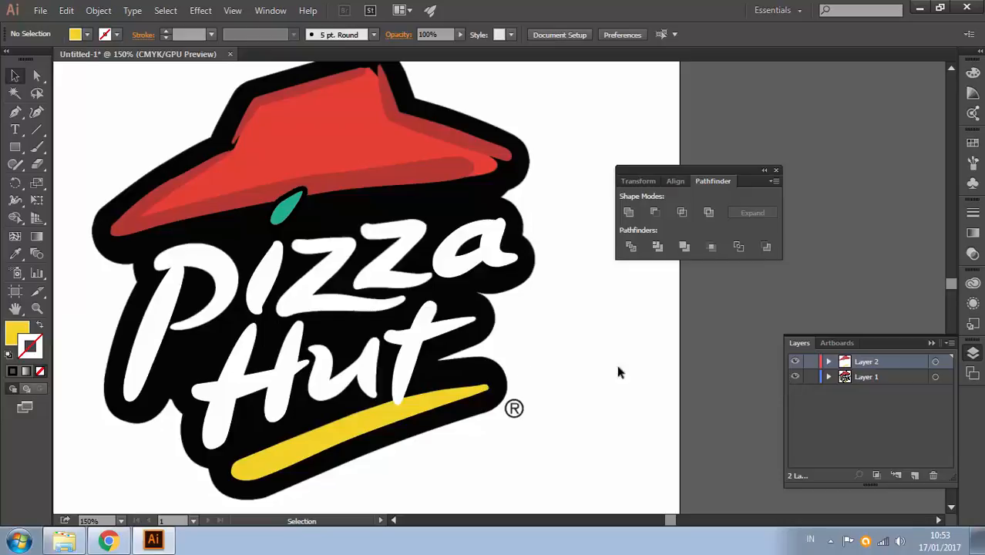
click(796, 378)
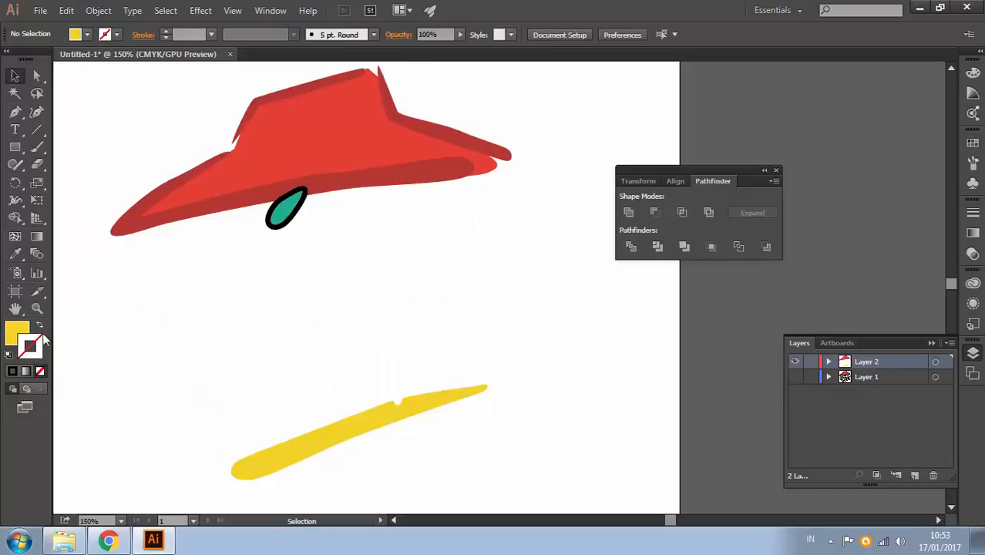
Apply the default white fill and 1 pt black stroke to all the traced letters, including the a, and deselect them.
drag(98, 290, 554, 335)
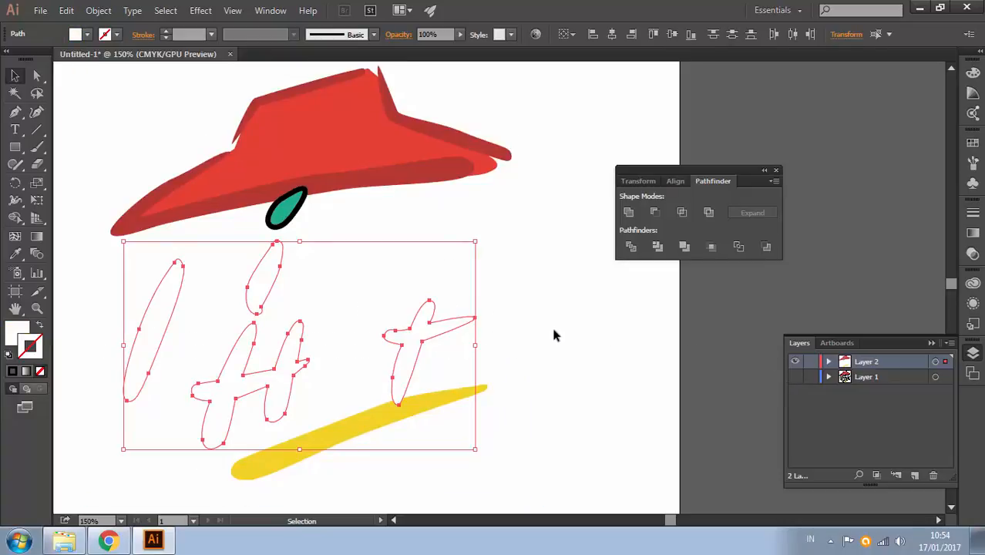
shift+click(440, 260)
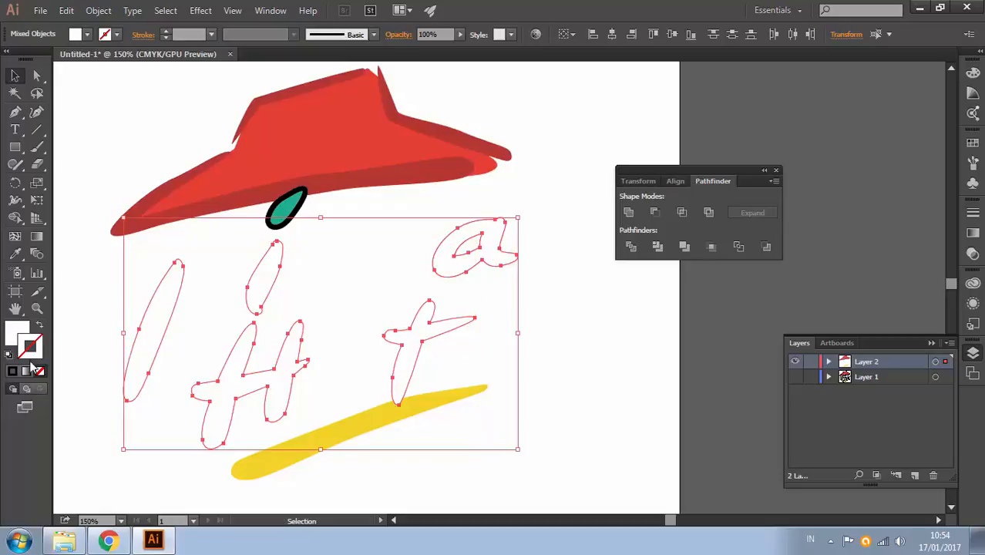
click(10, 357)
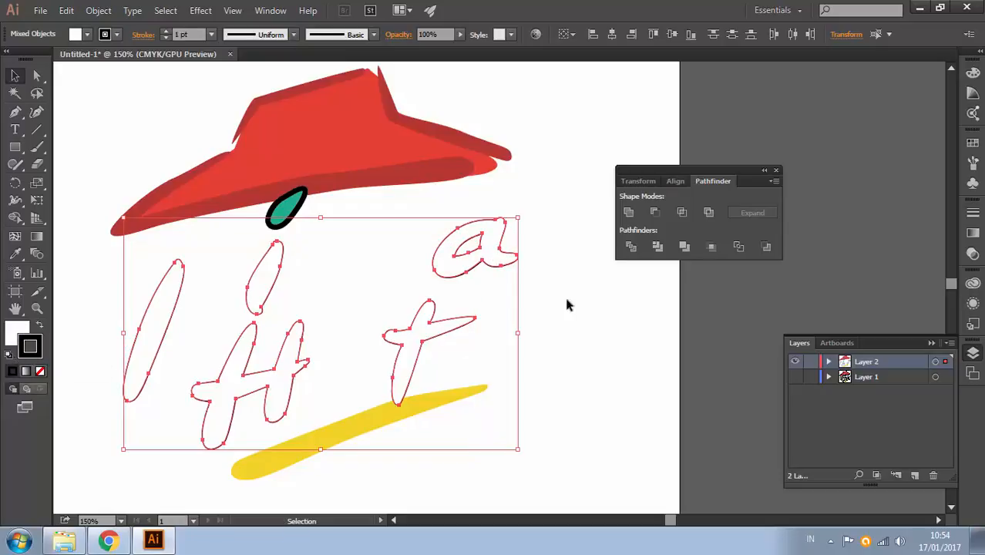
click(564, 293)
Show Layer 1 and turn on the Template option in its layer options.
click(795, 376)
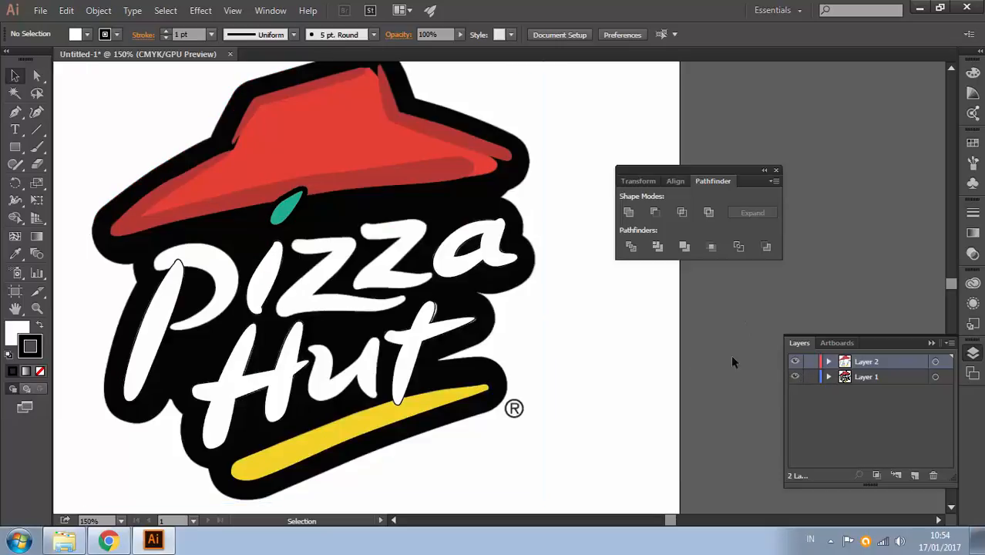
double_click(902, 382)
click(569, 225)
click(633, 293)
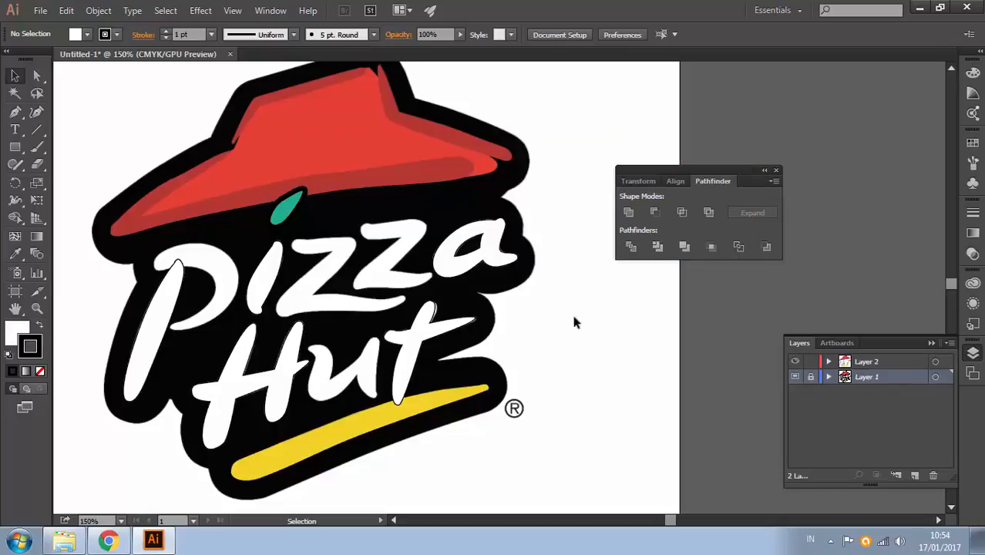
ctrl+click(404, 338)
drag(380, 162, 360, 212)
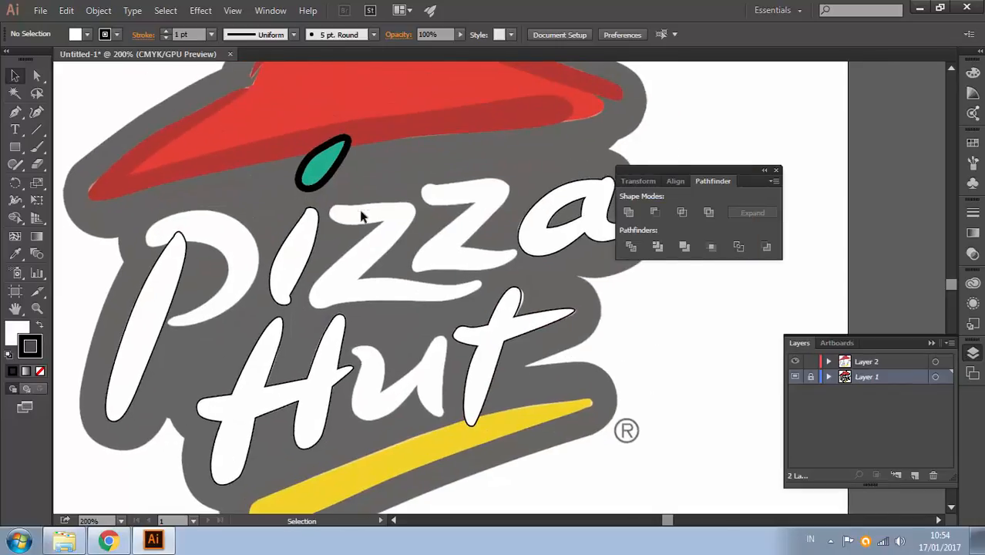
Switch to Chrome, examine the lettering in the fitsa hats image results, and return to Illustrator.
click(108, 540)
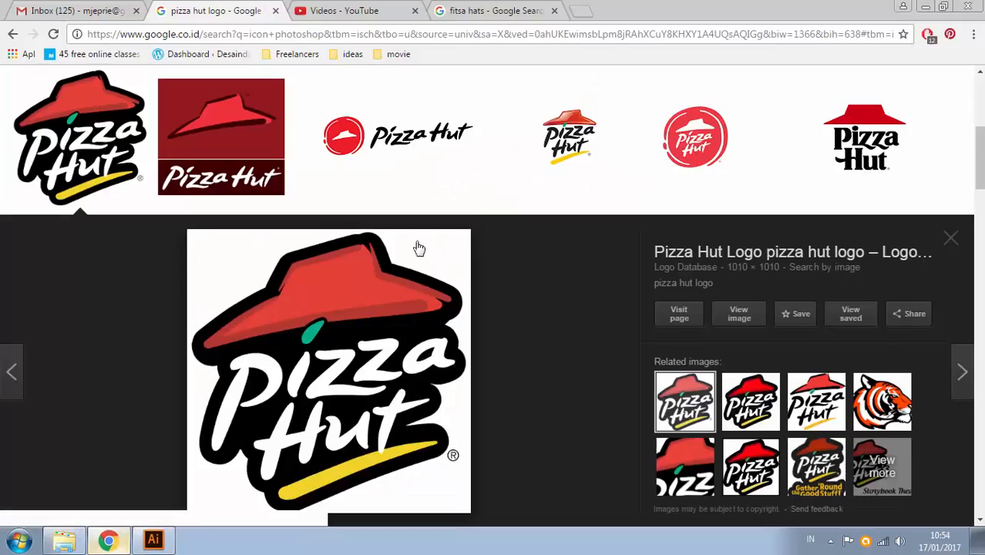
click(497, 10)
scroll(297, 216, up, 1)
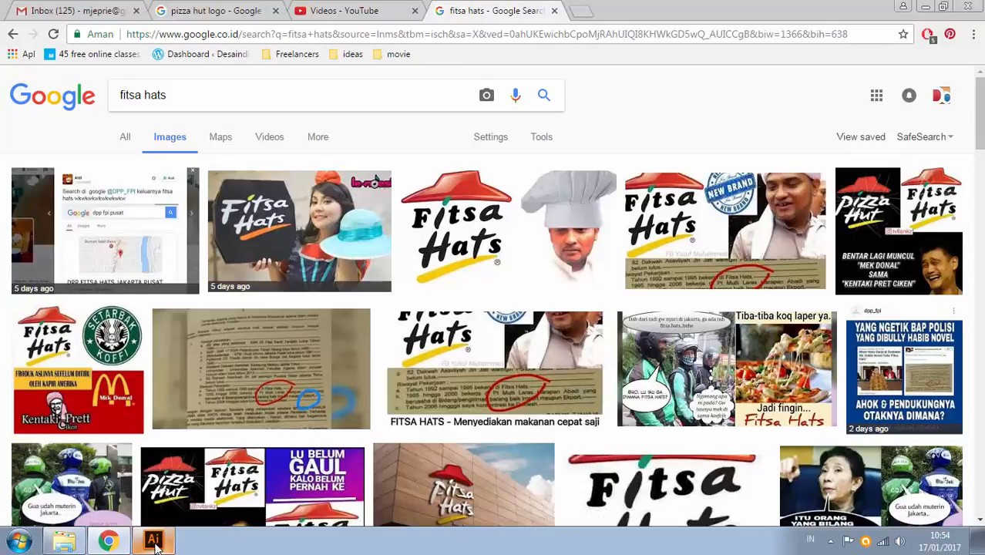
click(109, 541)
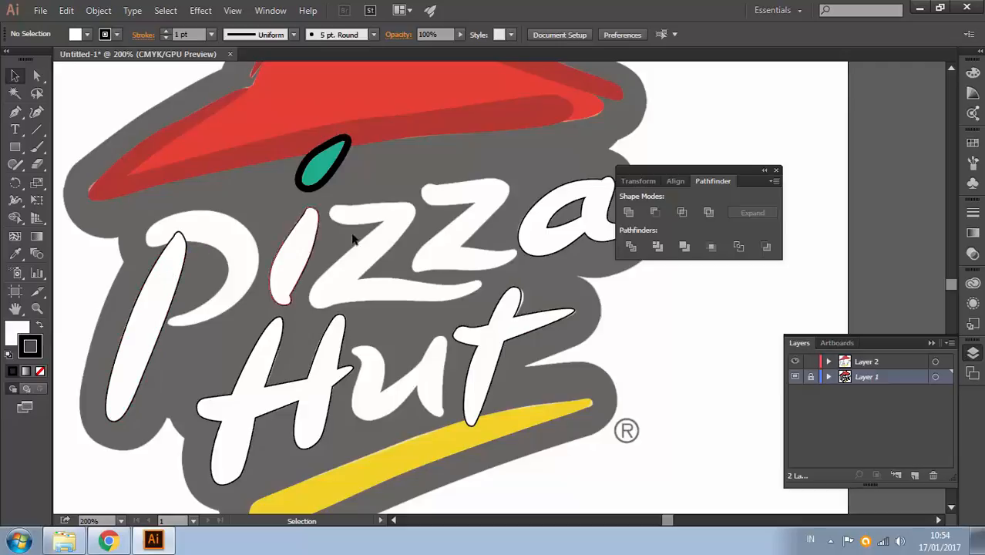
Copy the traced t of Hut and paste a duplicate of it.
click(498, 357)
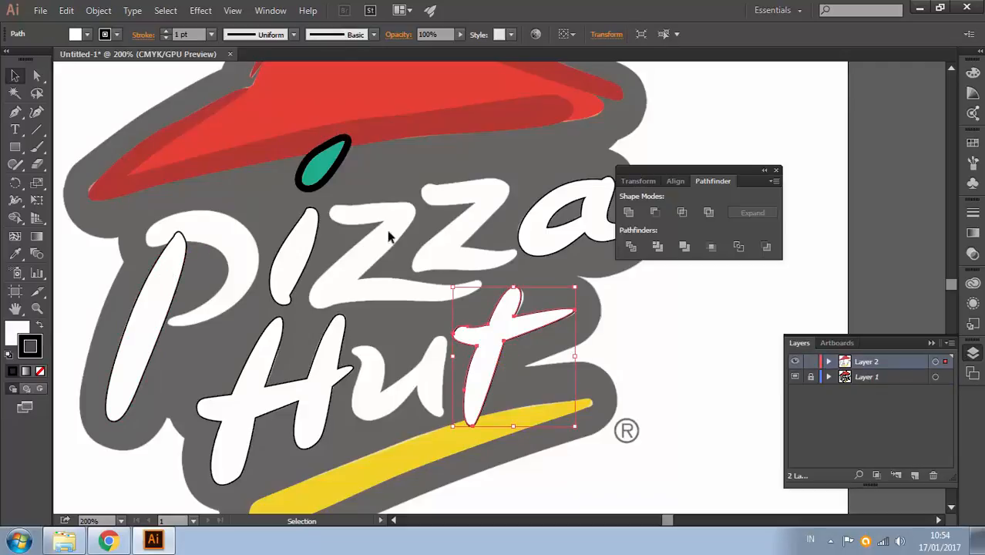
mouse_move(497, 379)
mouse_down()
mouse_move(420, 259)
mouse_move(496, 378)
mouse_up()
right_click(498, 347)
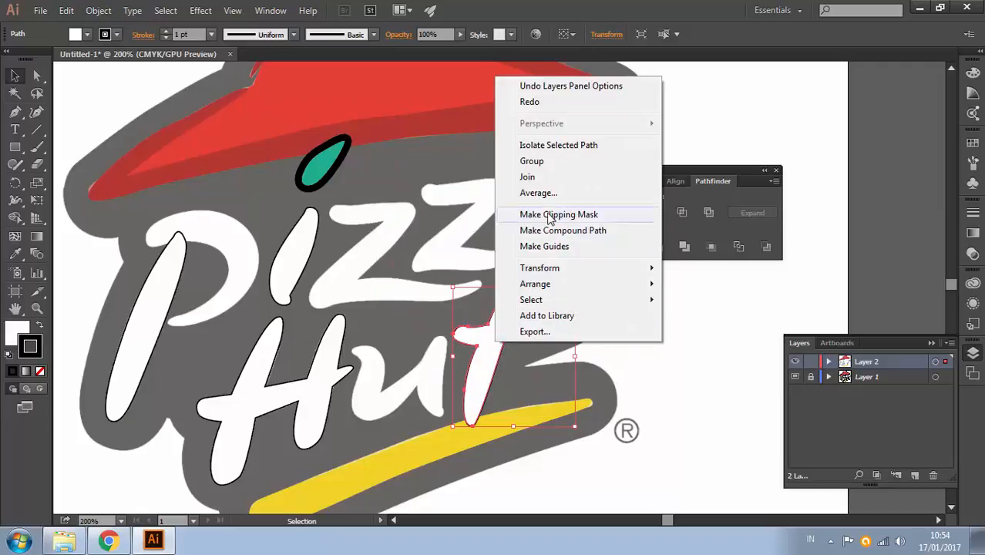
click(61, 14)
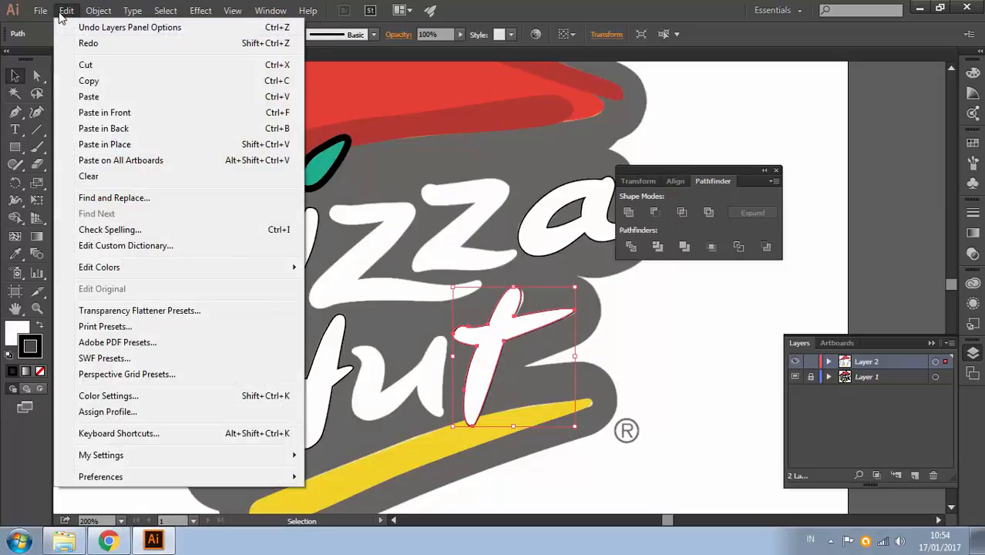
click(88, 81)
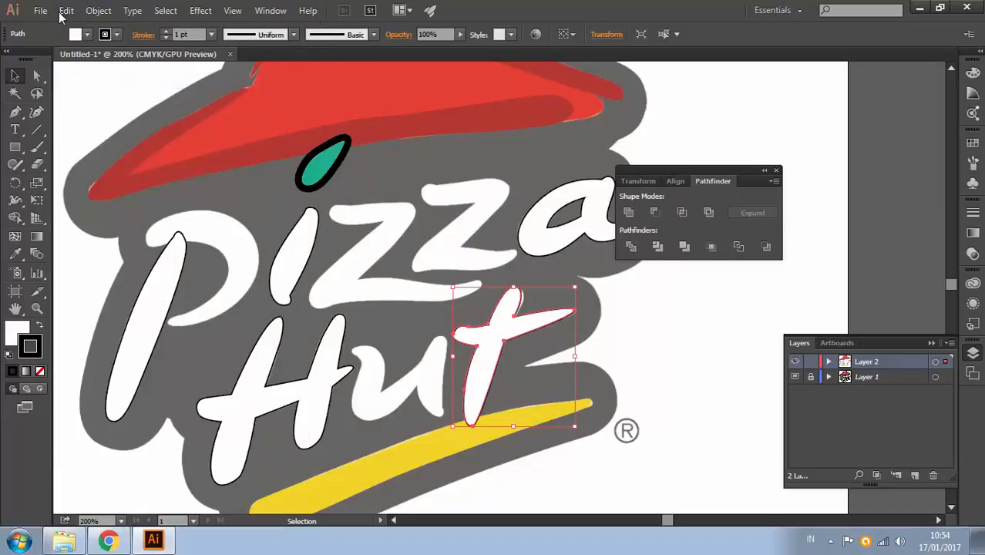
click(67, 10)
click(88, 93)
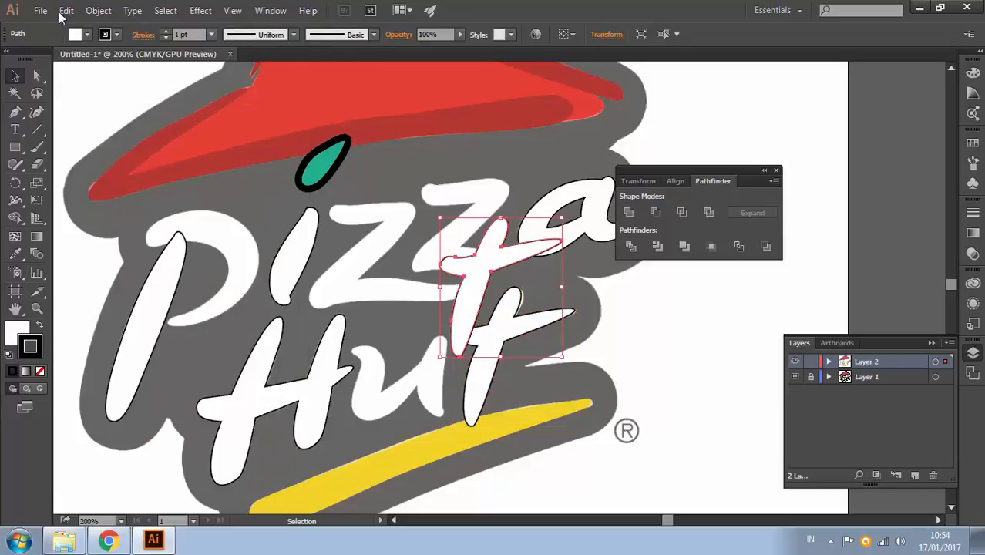
Move the pasted t over the first z of Pizza and deselect it.
mouse_move(506, 287)
mouse_down()
mouse_move(431, 173)
mouse_move(393, 224)
mouse_up()
click(656, 304)
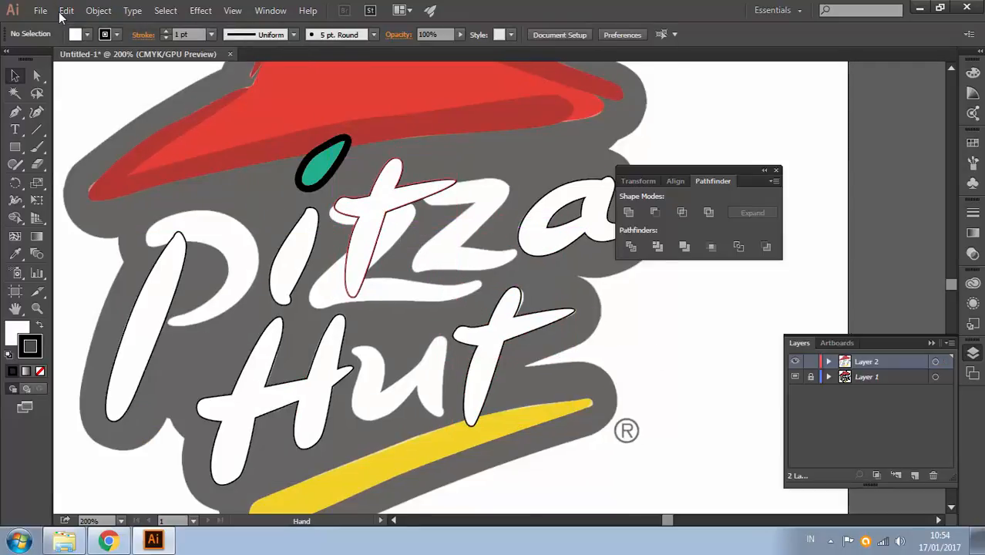
mouse_move(493, 286)
mouse_down()
mouse_move(509, 288)
mouse_move(423, 270)
mouse_up()
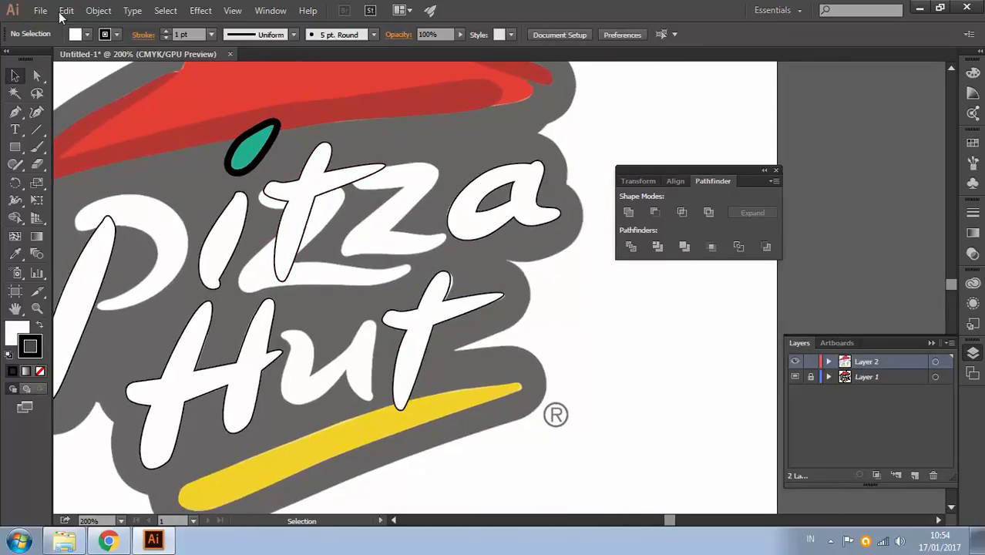
Duplicate the a of Pizza onto the u of Hut so the lower word reads Hat.
click(540, 212)
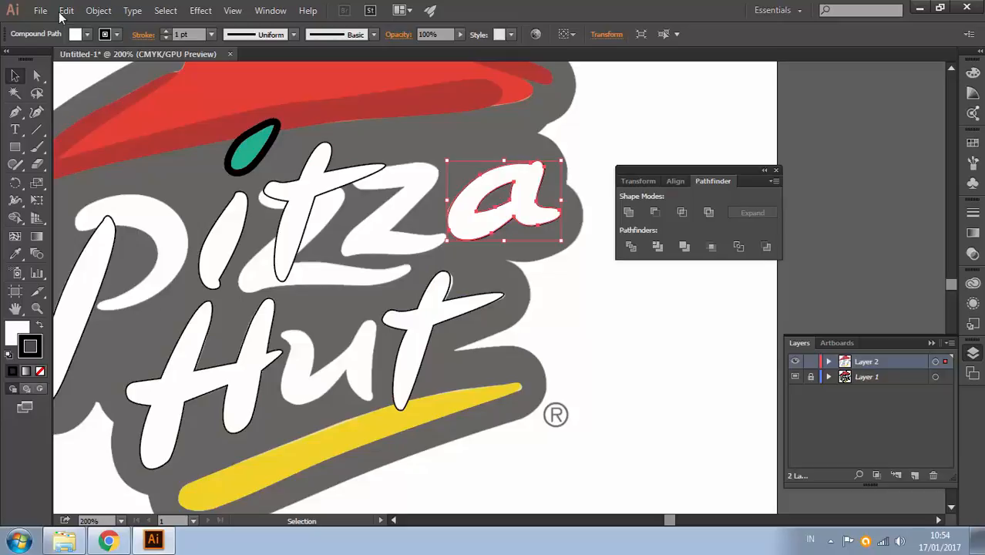
drag(539, 212, 402, 406)
click(464, 349)
drag(432, 339, 499, 345)
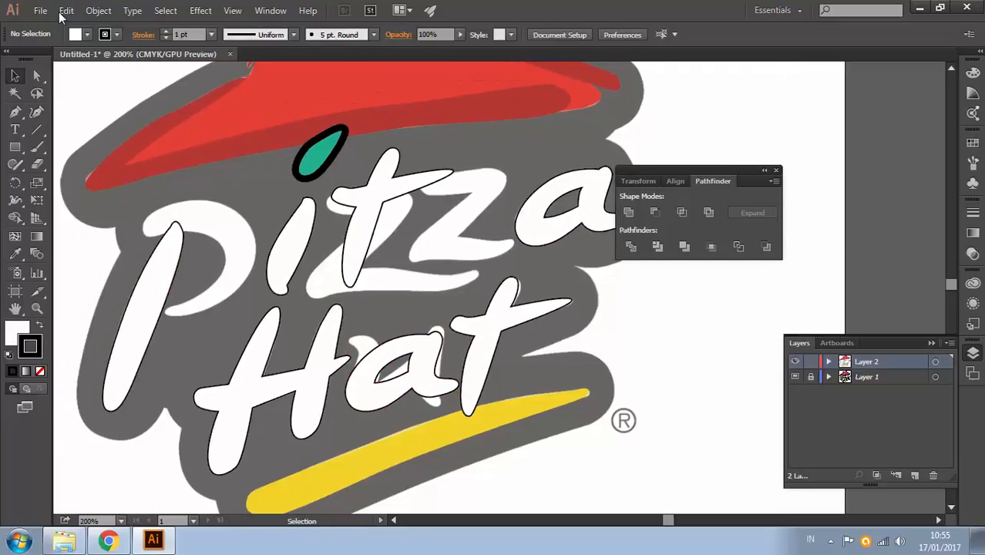
drag(401, 231, 346, 273)
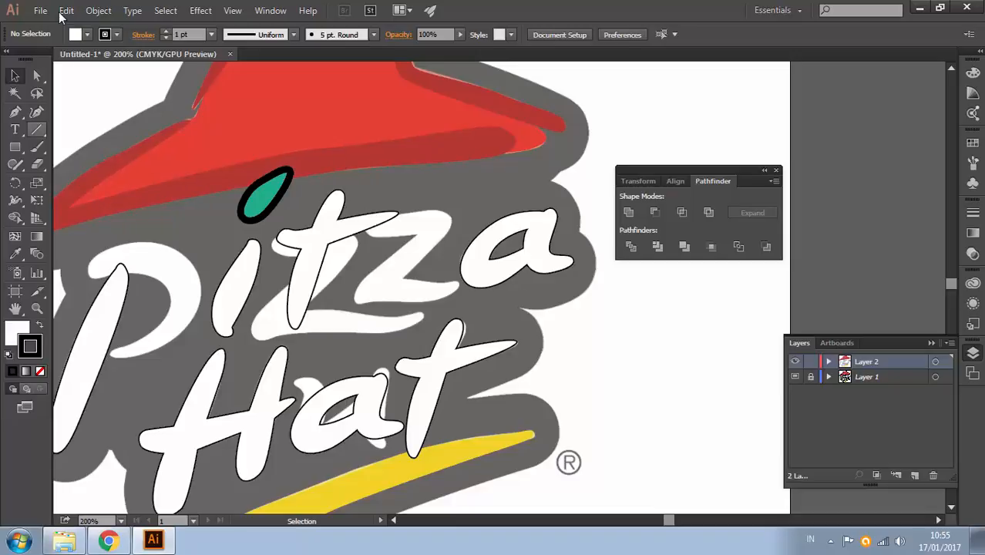
Draw a closed, curved backwards-S outline over the second z of Pizza with the Pen tool.
key(p)
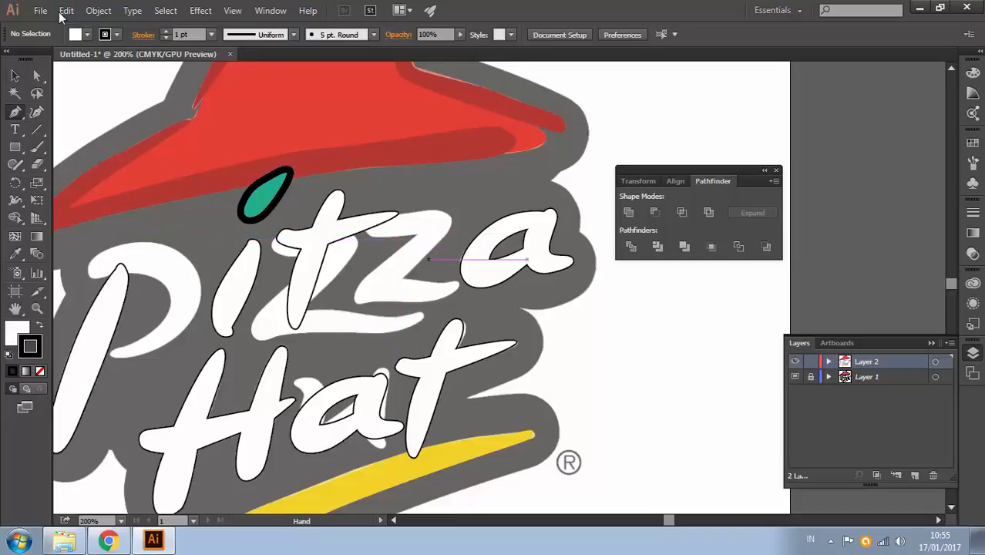
drag(429, 258, 384, 269)
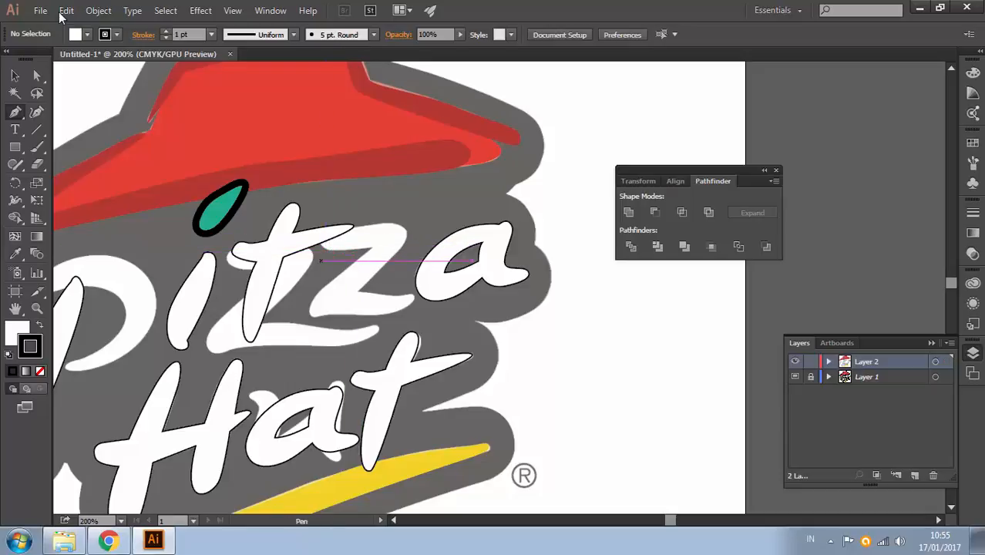
drag(323, 270, 324, 271)
click(347, 261)
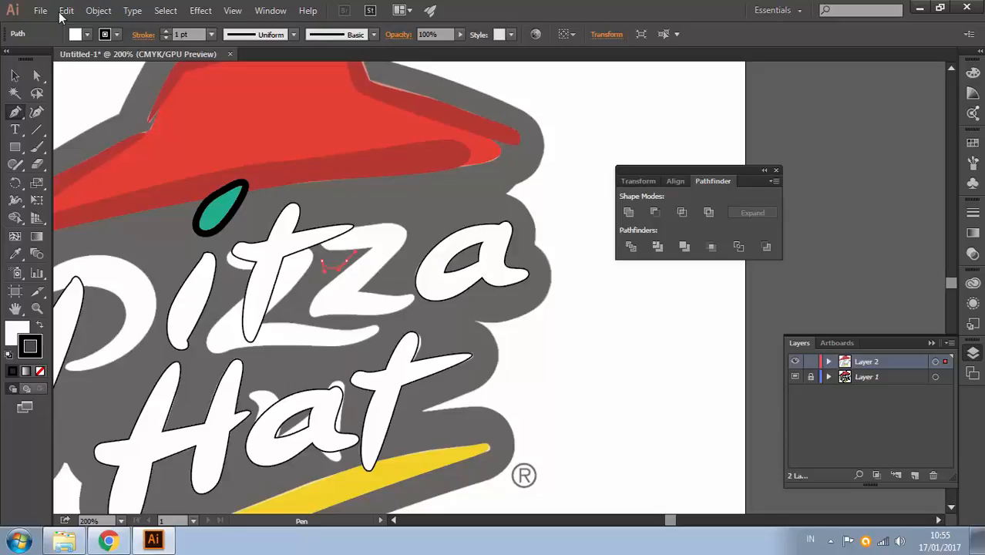
drag(377, 244, 329, 302)
drag(391, 276, 396, 269)
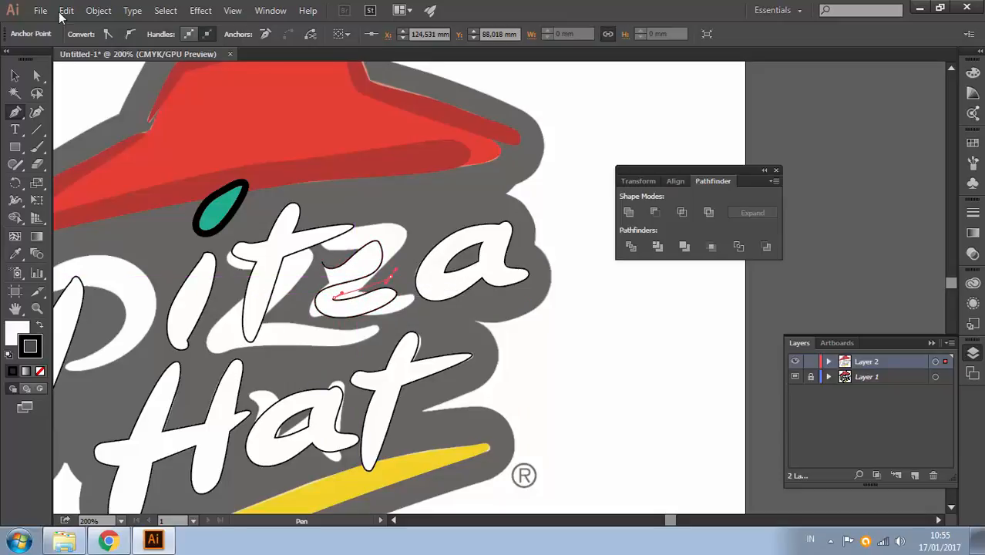
drag(387, 222, 406, 218)
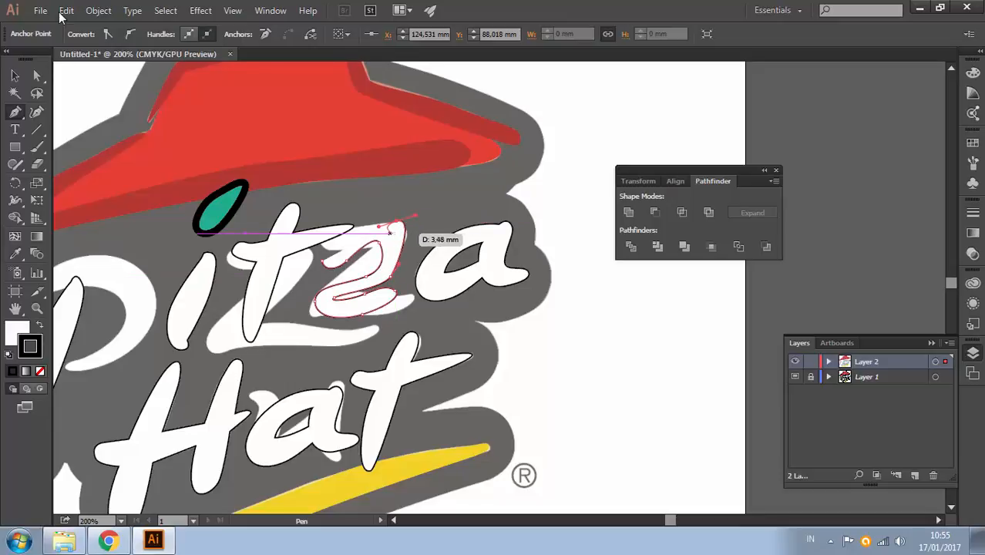
click(323, 261)
drag(322, 261, 316, 282)
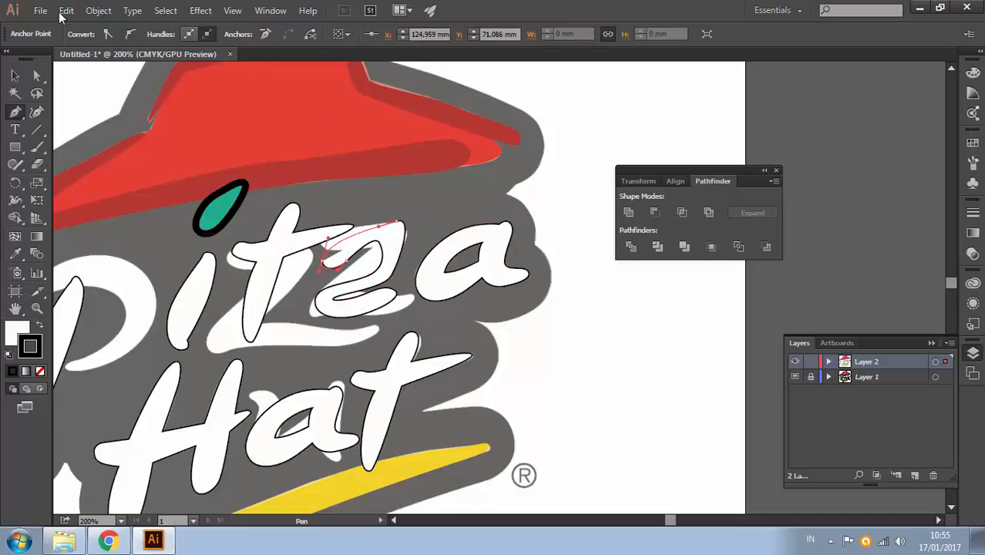
Reflect the drawn outline horizontally into an S and move it to the blank area beside the lettering.
key(v)
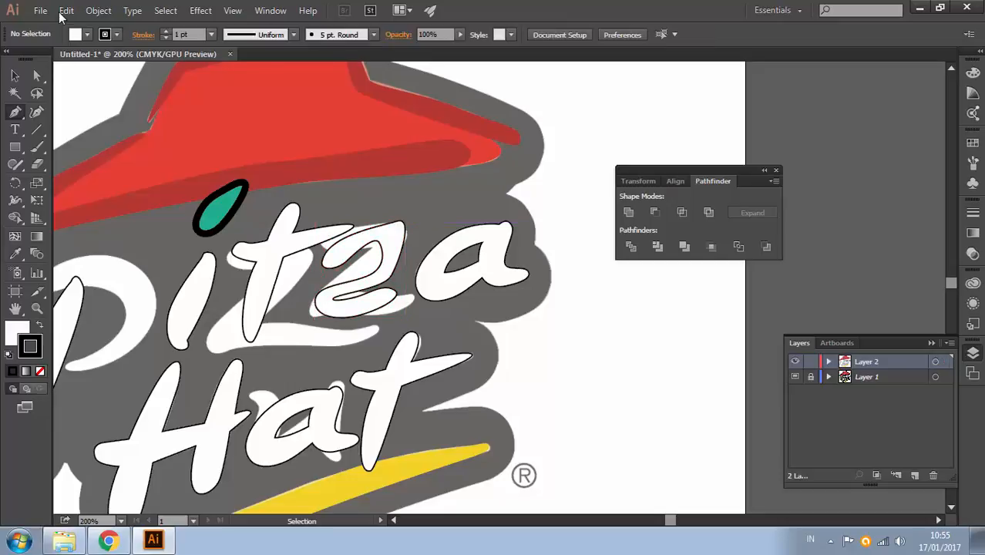
right_click(393, 248)
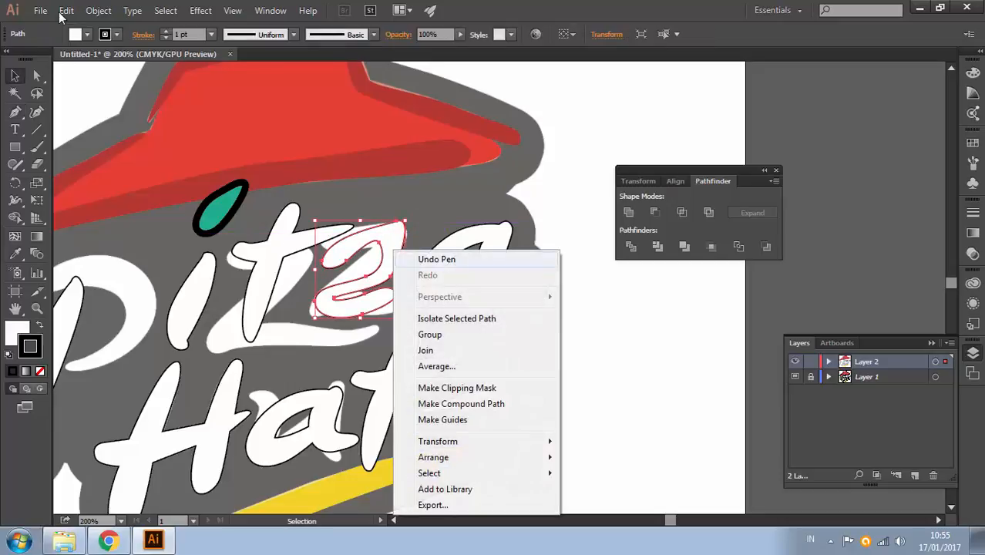
key(Escape)
drag(406, 270, 471, 272)
key(a)
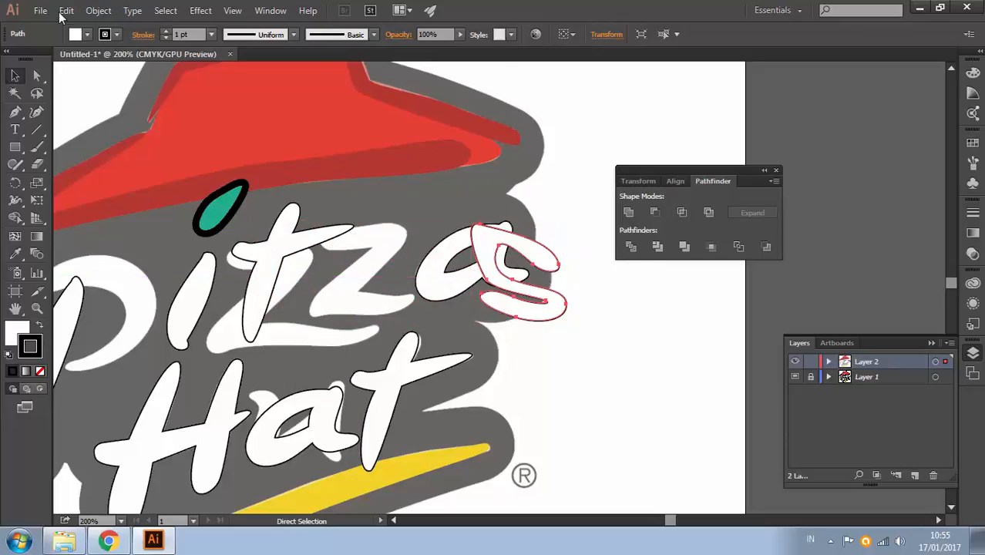
key(ctrl+shift+a)
click(555, 261)
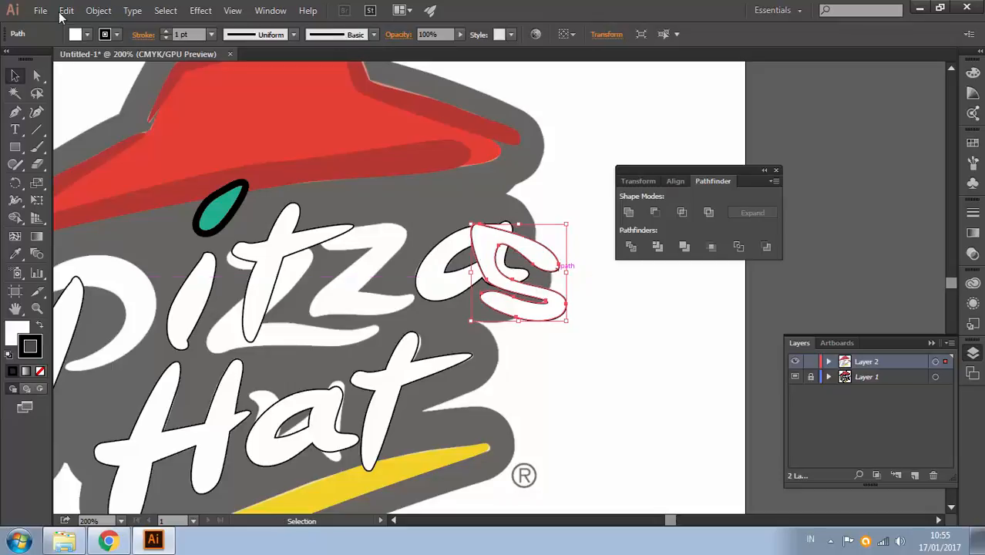
drag(555, 264, 639, 330)
Reshape the anchor points and handles of the S's upper curve into a rounded stroke.
key(a)
key(ctrl+shift+a)
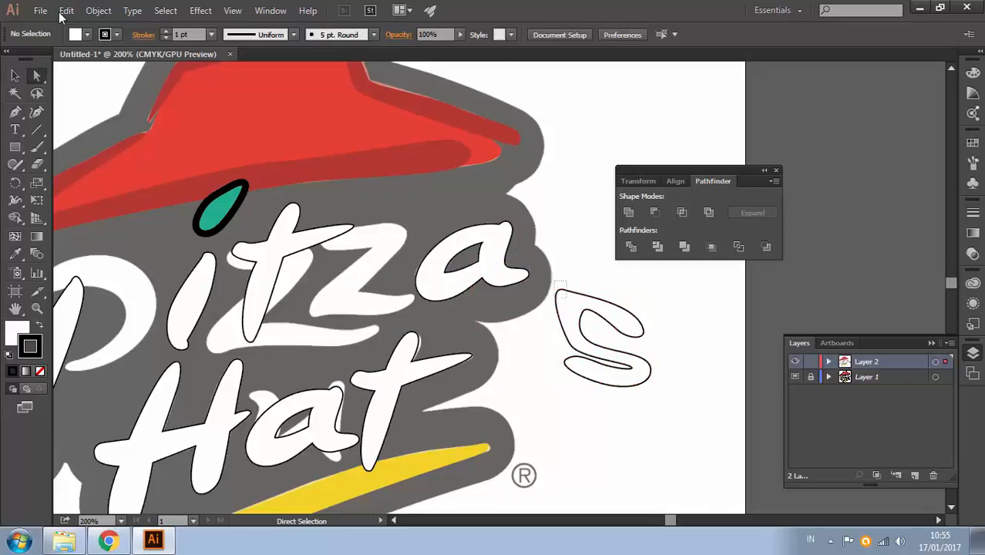
drag(554, 280, 567, 298)
mouse_move(561, 290)
mouse_down()
mouse_move(569, 301)
mouse_move(593, 294)
mouse_up()
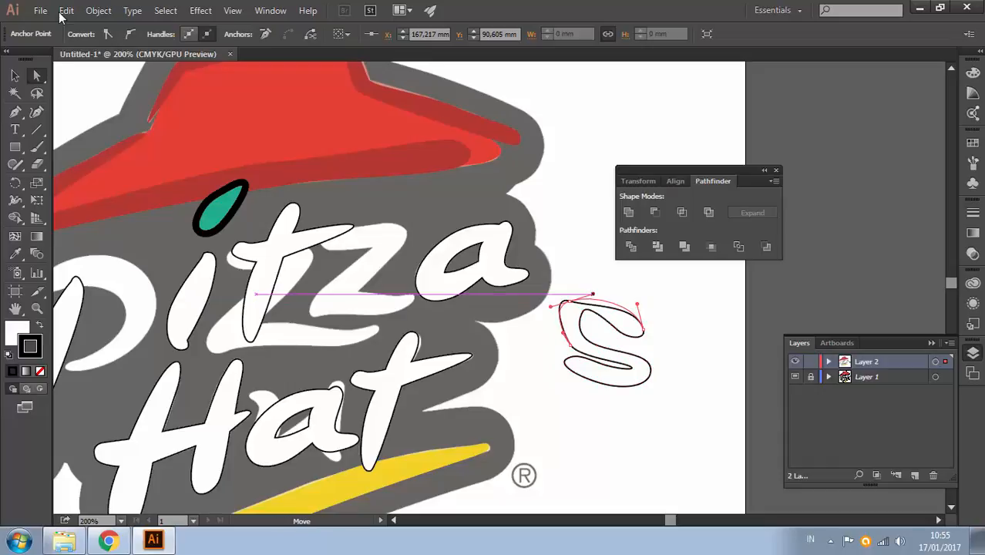
mouse_move(644, 330)
mouse_down()
mouse_move(644, 300)
mouse_move(618, 319)
mouse_move(633, 317)
mouse_move(583, 311)
mouse_move(562, 350)
mouse_move(600, 336)
mouse_move(575, 342)
mouse_up()
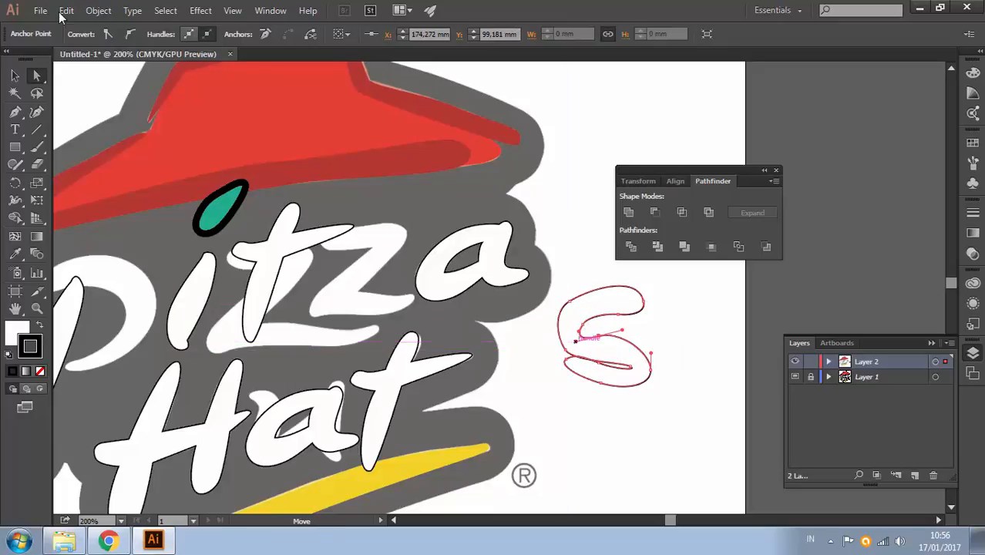
Reshape the lower bowl and tail of the S and raise its anchors for an evenly thick stroke.
drag(650, 347, 606, 385)
key(ctrl+z)
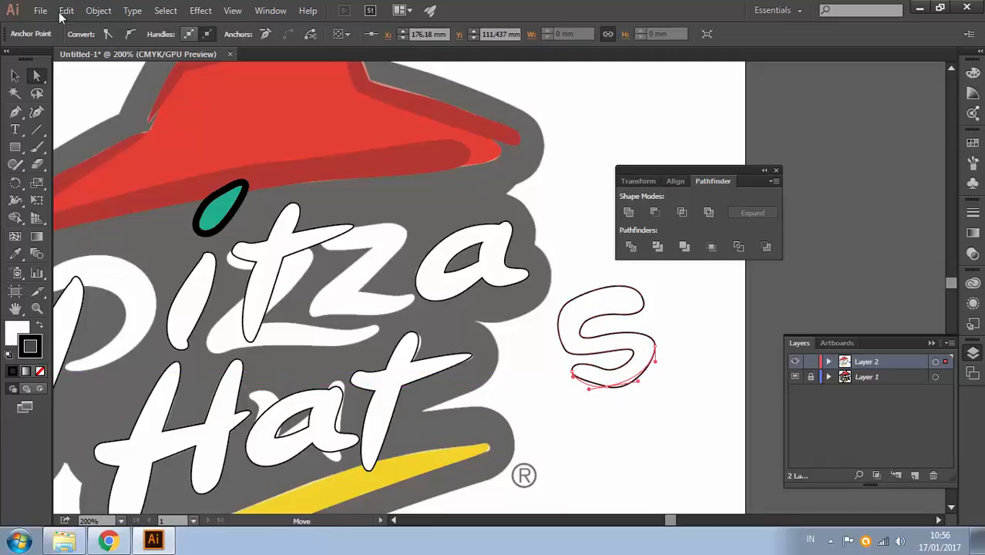
drag(675, 328, 570, 400)
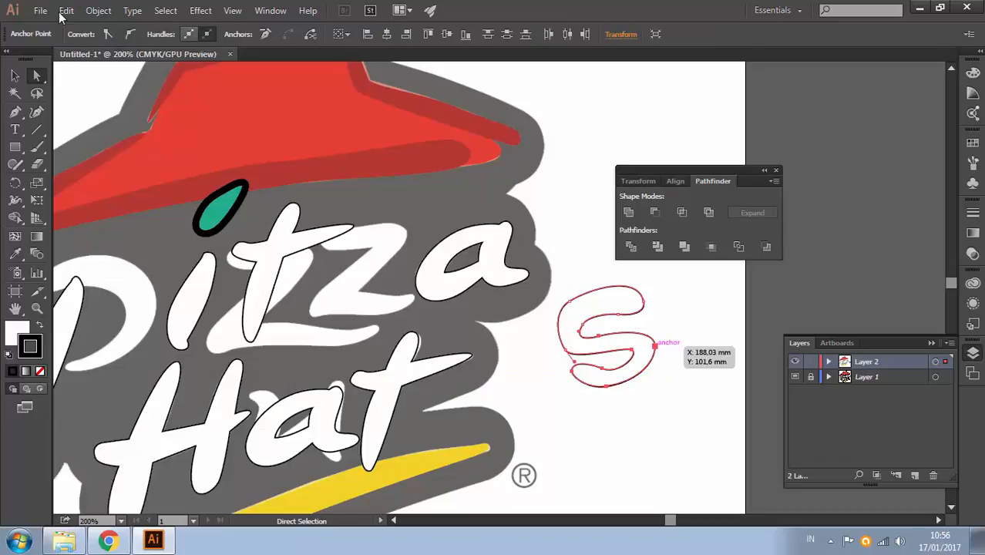
drag(655, 346, 657, 336)
click(677, 361)
mouse_move(575, 361)
mouse_down()
mouse_move(571, 371)
mouse_move(601, 364)
mouse_move(607, 377)
mouse_move(566, 342)
mouse_move(574, 353)
mouse_move(587, 317)
mouse_up()
click(608, 287)
click(686, 308)
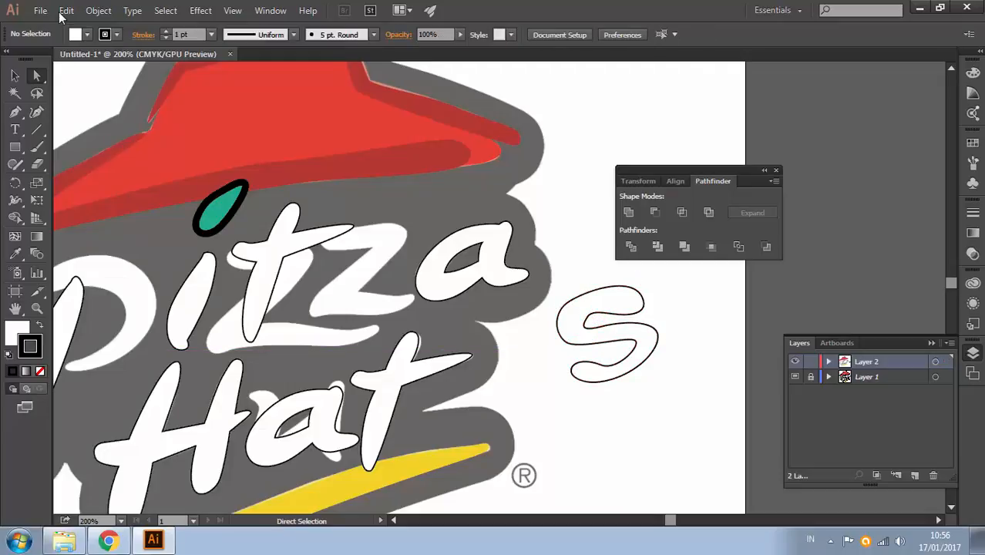
Move the S over the second z of Pizza, tilt it clockwise and deselect it.
key(v)
mouse_move(644, 302)
mouse_down()
mouse_move(390, 249)
mouse_move(372, 258)
mouse_move(432, 240)
mouse_up()
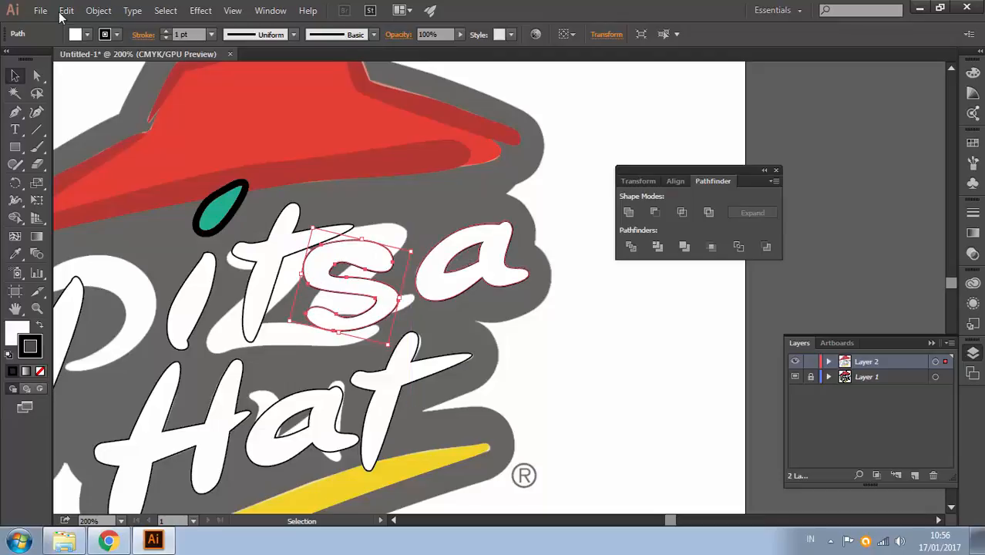
click(578, 277)
Adjust the anchors of the tilted s's upper half, extending its tip up toward the a.
key(a)
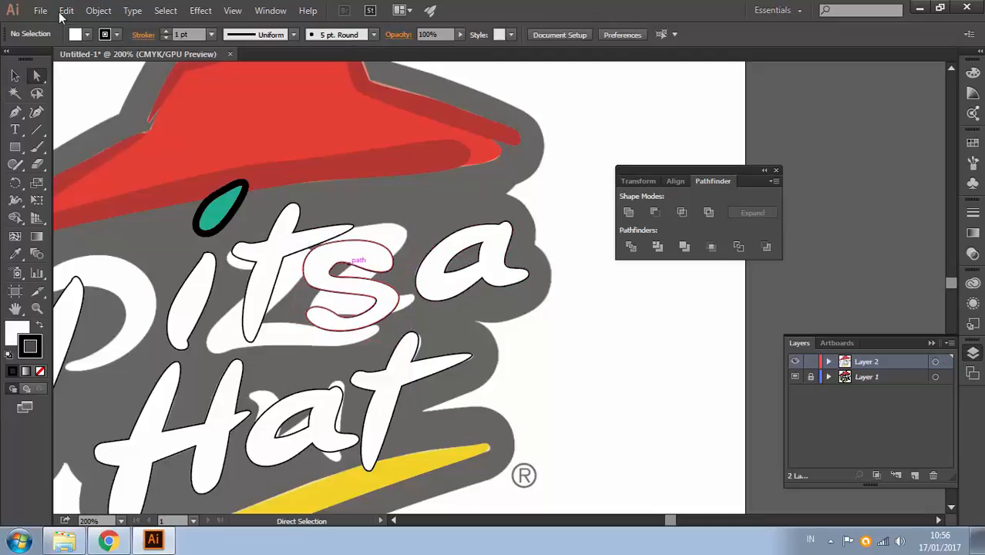
click(341, 258)
click(336, 266)
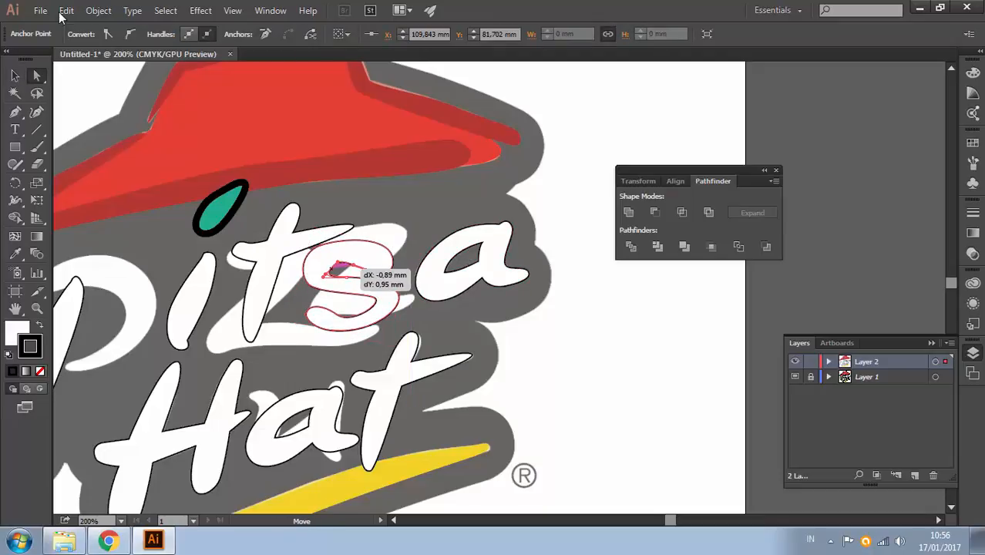
mouse_move(393, 262)
mouse_down()
mouse_move(372, 264)
mouse_move(398, 249)
mouse_up()
drag(321, 244, 332, 245)
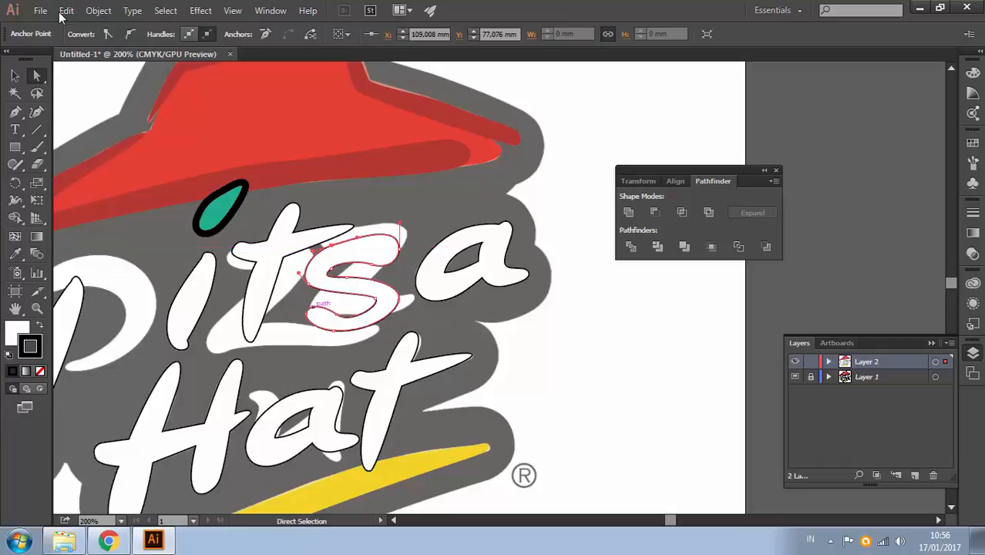
Extend the s's lower tail outward toward the t and smooth the inner curve of its bowl.
drag(306, 313, 297, 317)
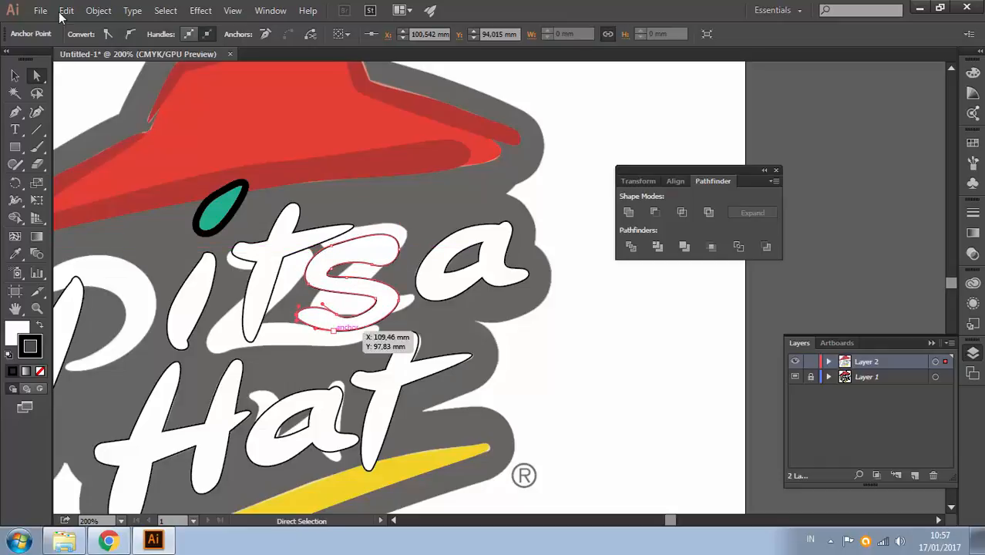
click(336, 315)
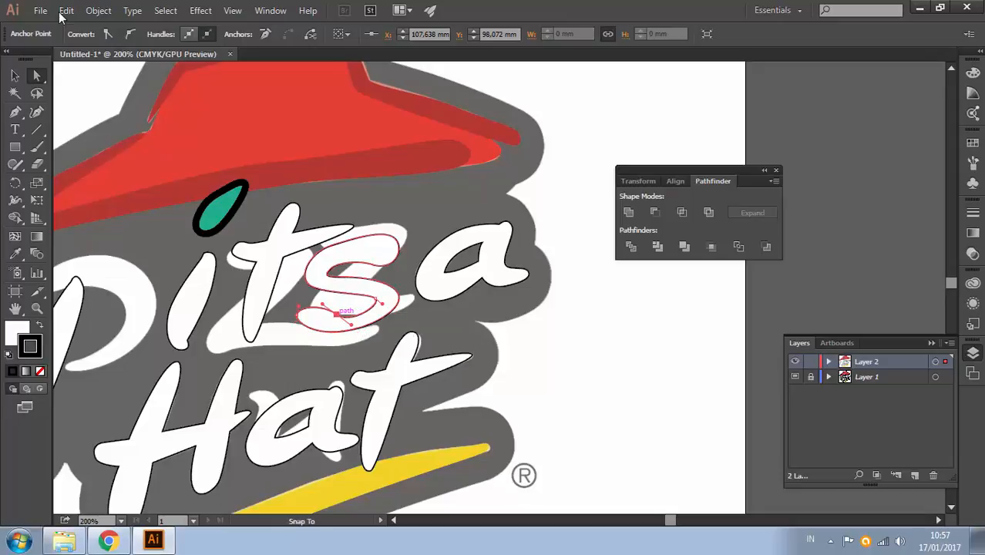
mouse_move(336, 314)
mouse_down()
mouse_move(399, 294)
mouse_move(379, 296)
mouse_up()
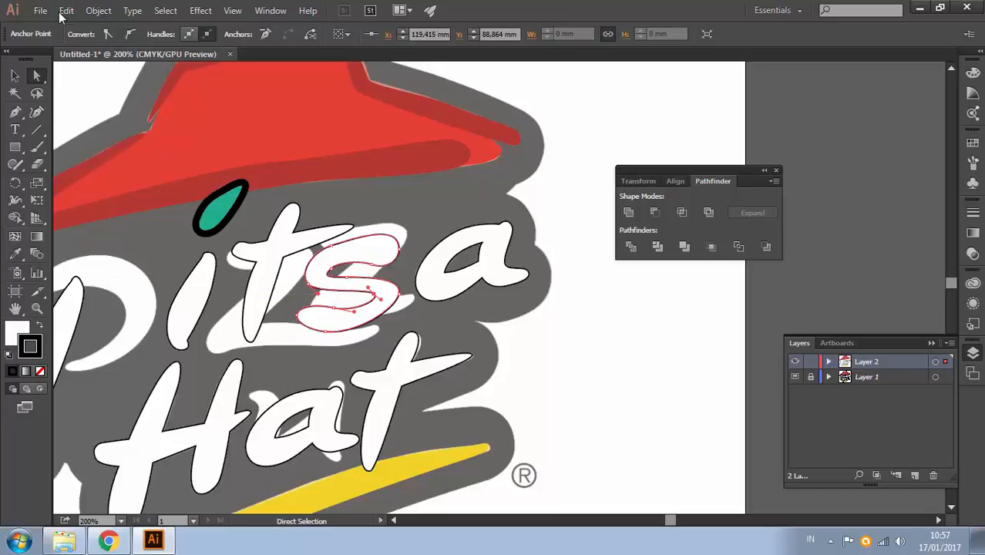
click(408, 297)
Duplicate the finished s to the end of Hat so the word reads Hats.
drag(426, 276, 592, 236)
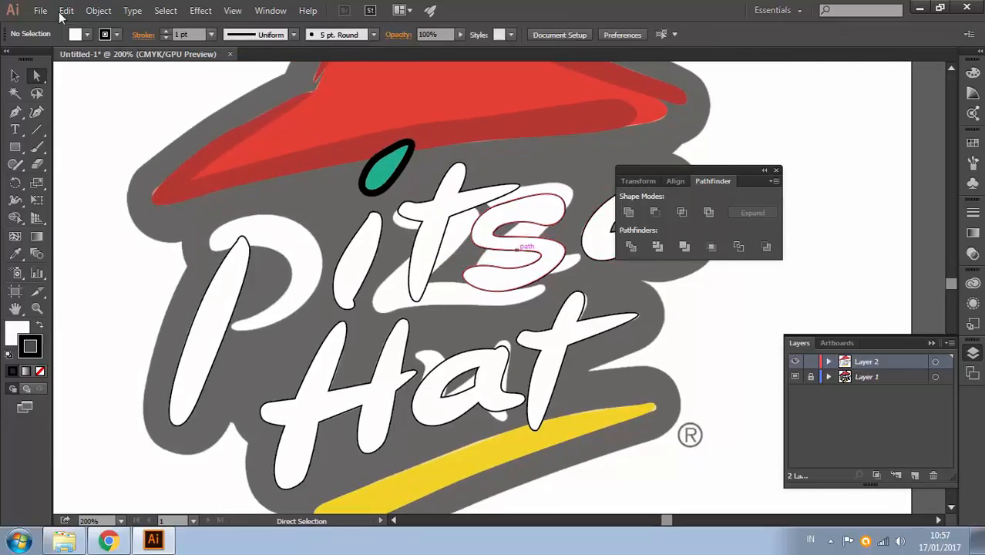
drag(532, 250, 395, 272)
key(v)
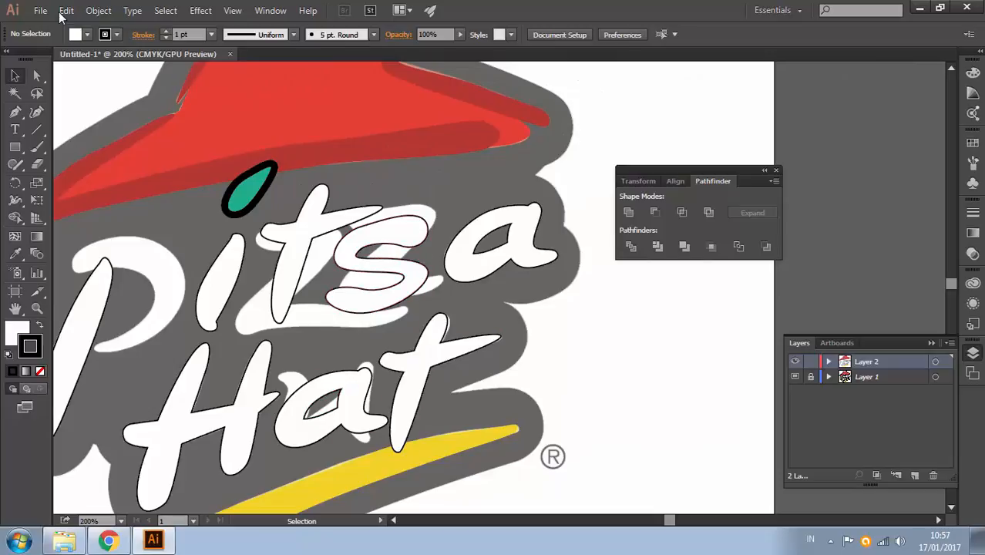
click(402, 268)
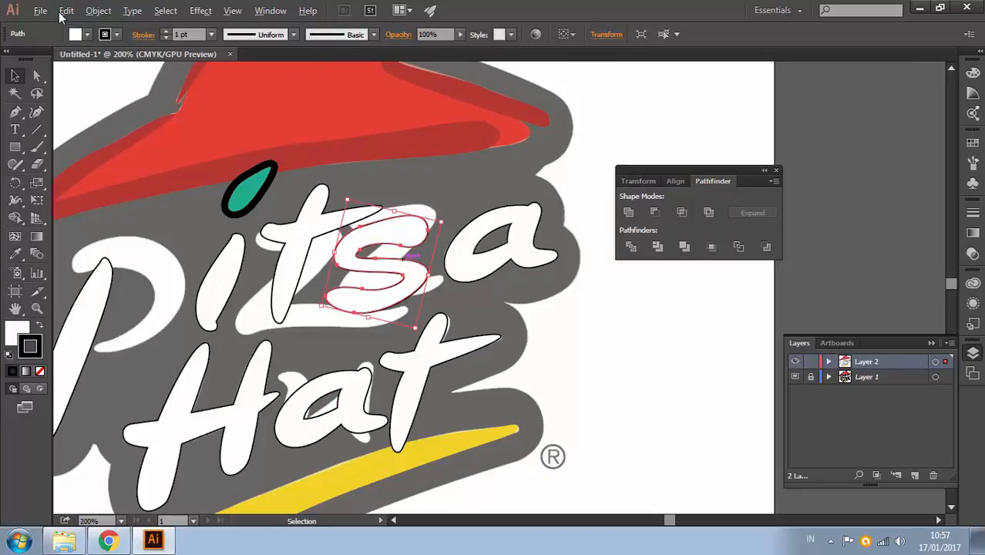
drag(374, 260, 491, 370)
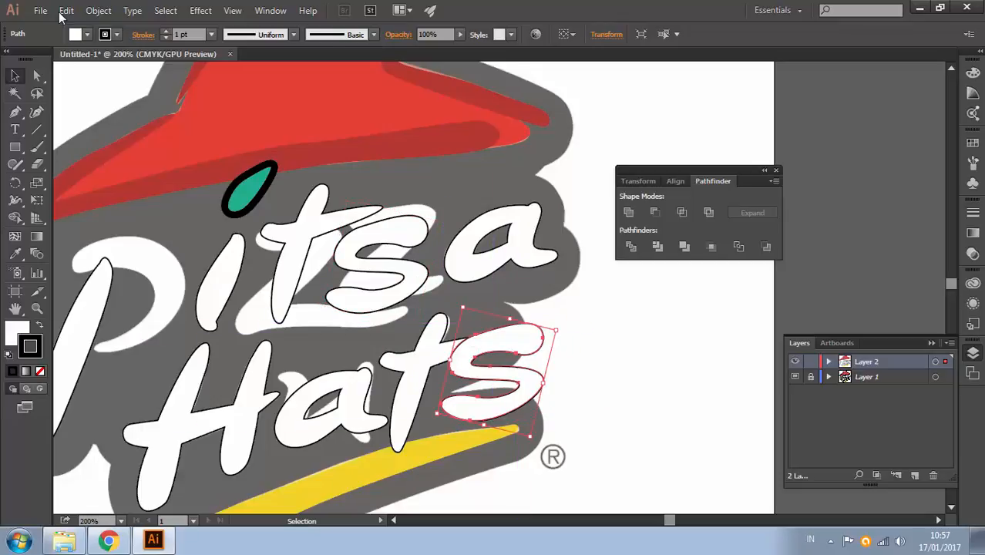
click(593, 332)
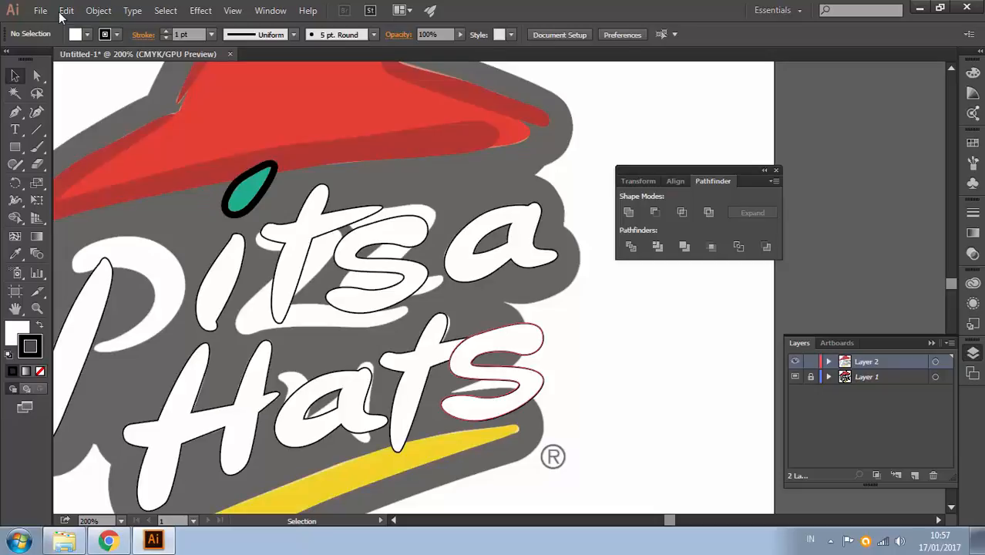
Raise the inner anchor of the upper stroke on the top word's s to make that stroke thinner.
key(a)
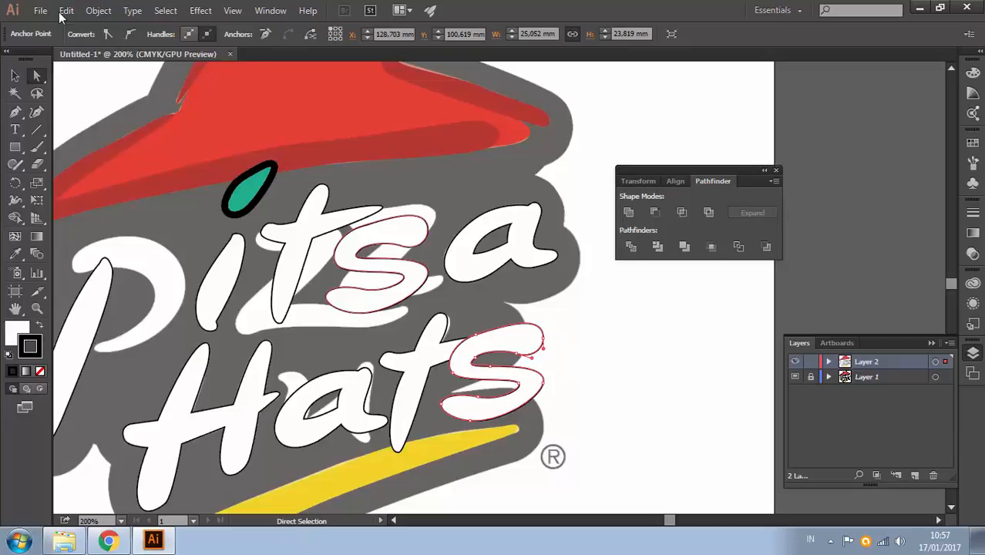
click(428, 231)
mouse_move(401, 245)
mouse_down()
mouse_move(414, 239)
mouse_move(396, 233)
mouse_up()
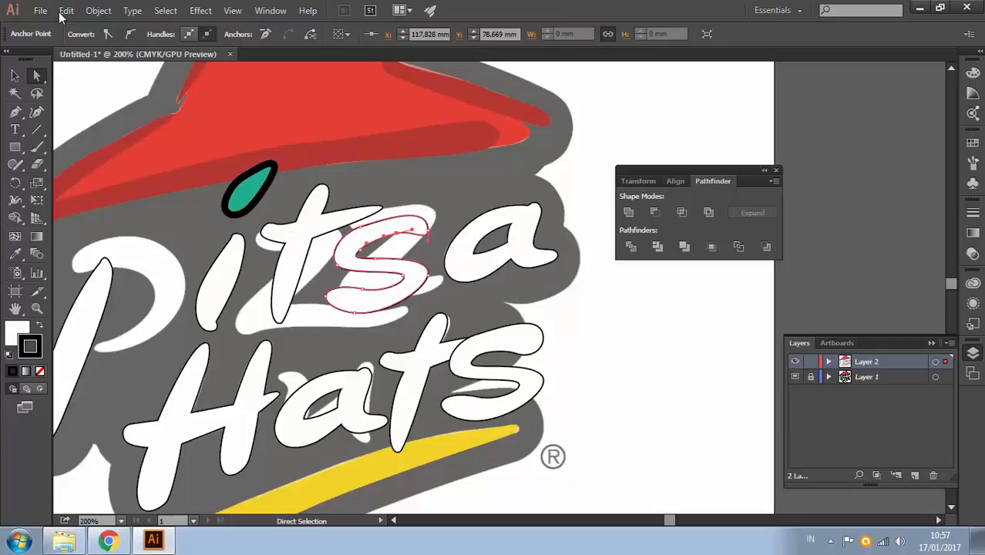
click(441, 235)
click(530, 354)
drag(531, 354, 526, 344)
key(ctrl+z)
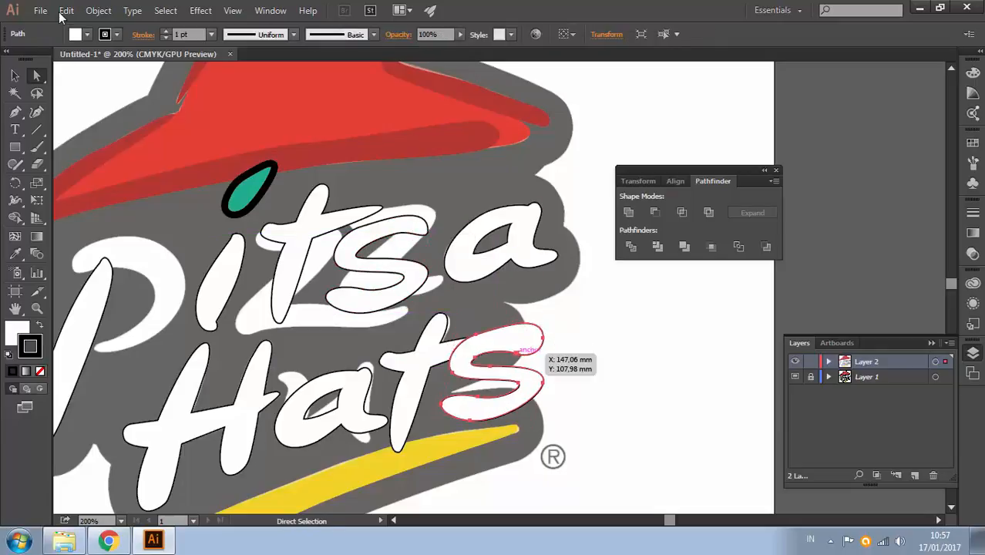
Adjust the upper tip anchors of the s ending Hats and shift the letter slightly down and away from the t.
click(517, 354)
click(16, 199)
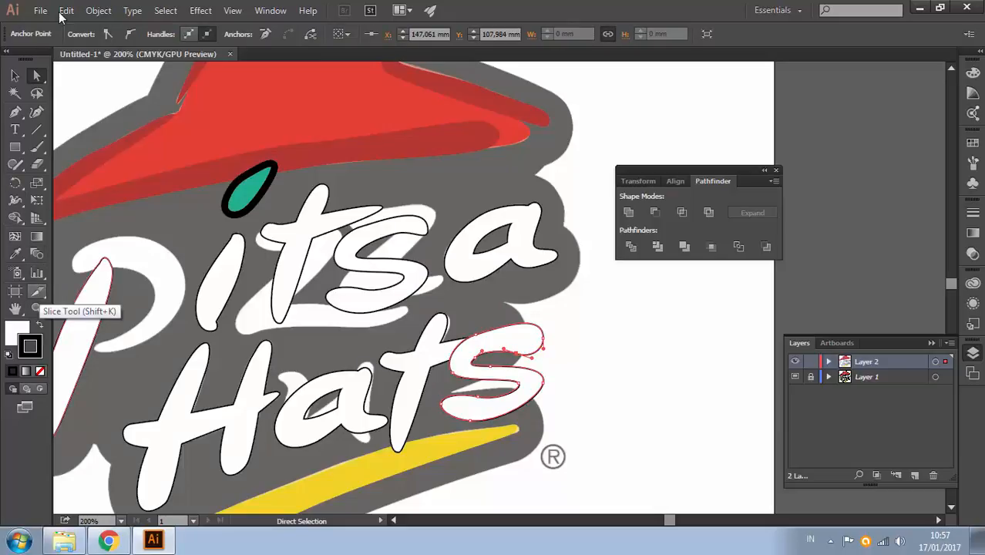
click(37, 291)
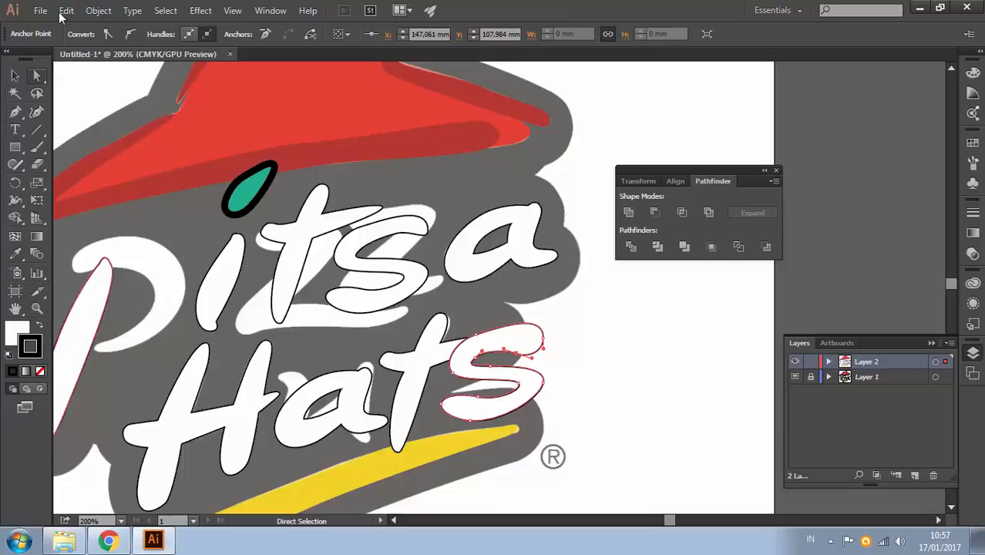
click(36, 74)
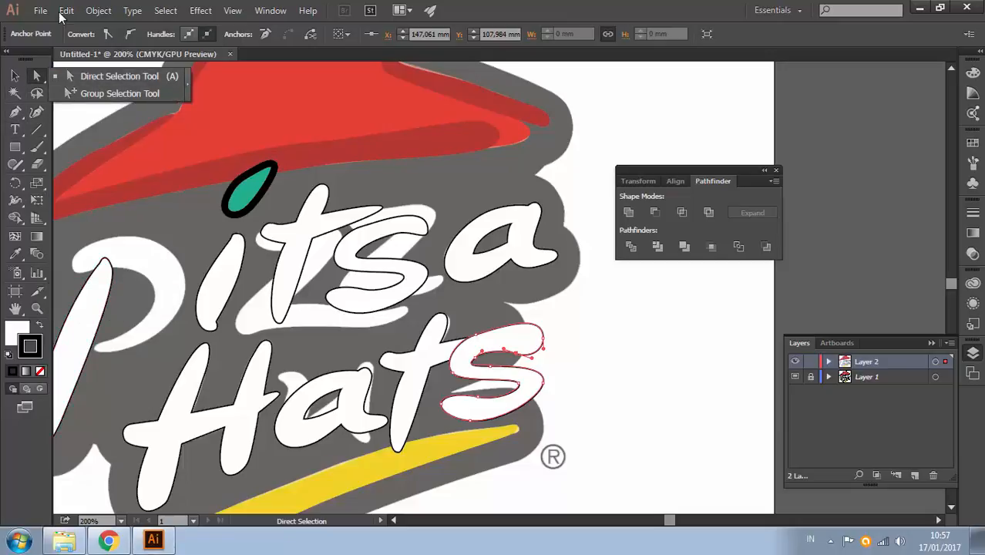
click(120, 76)
click(543, 337)
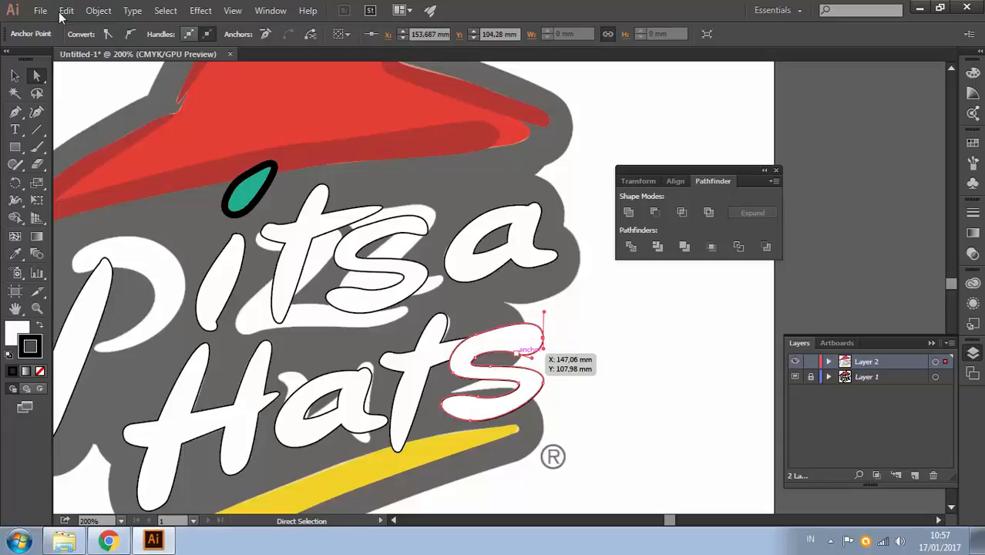
mouse_move(517, 353)
mouse_down()
mouse_move(542, 318)
mouse_move(598, 334)
mouse_move(486, 349)
mouse_up()
click(569, 328)
key(v)
click(527, 342)
click(623, 363)
Slim the upper and lower strokes of the s in Hats by moving their edge anchors inward.
key(a)
click(493, 341)
mouse_move(550, 340)
mouse_down()
mouse_move(524, 361)
mouse_move(488, 363)
mouse_up()
drag(551, 336, 522, 357)
click(515, 369)
click(486, 406)
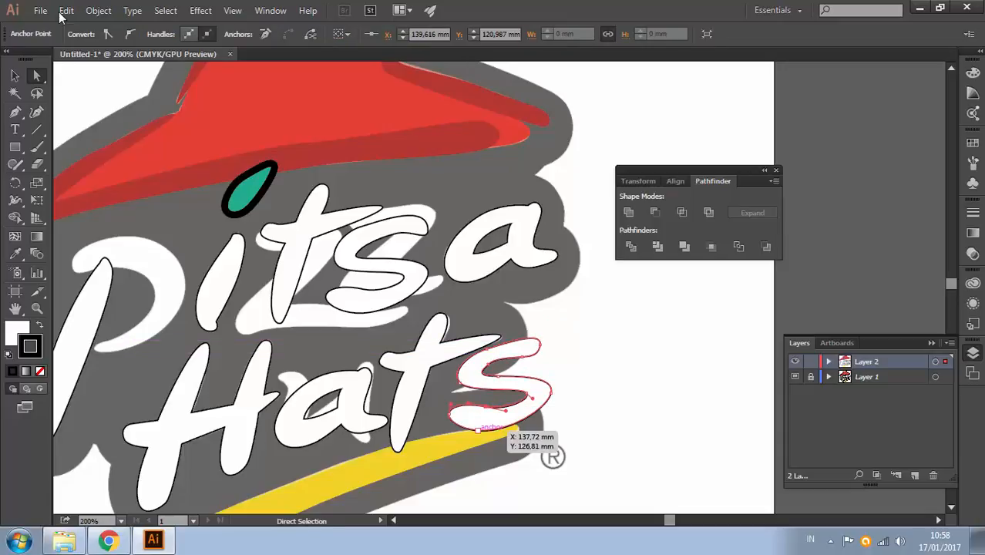
drag(478, 429, 474, 422)
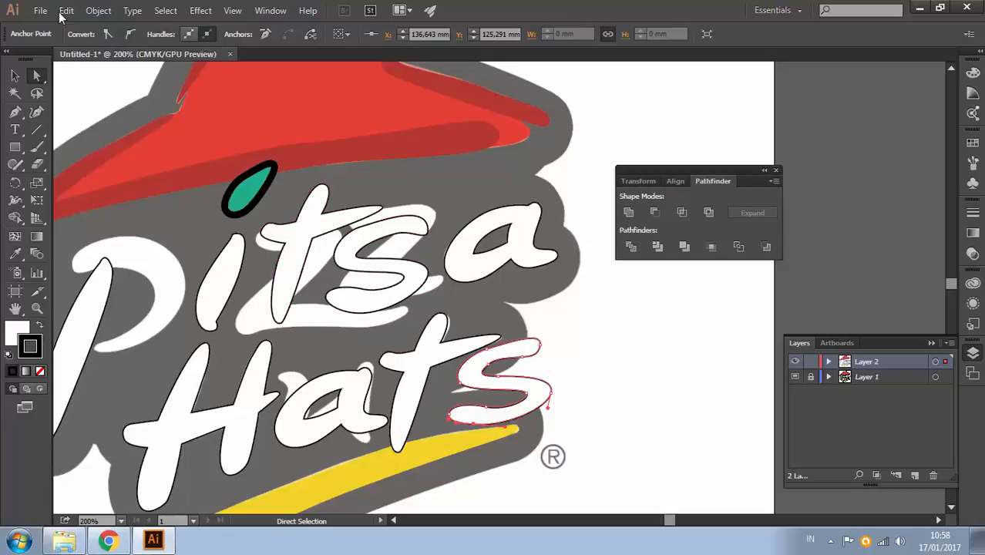
Extend the foot of the top word's t downward and push the stem's outer edge slightly toward the i.
click(279, 320)
drag(278, 320, 285, 331)
drag(272, 288, 265, 292)
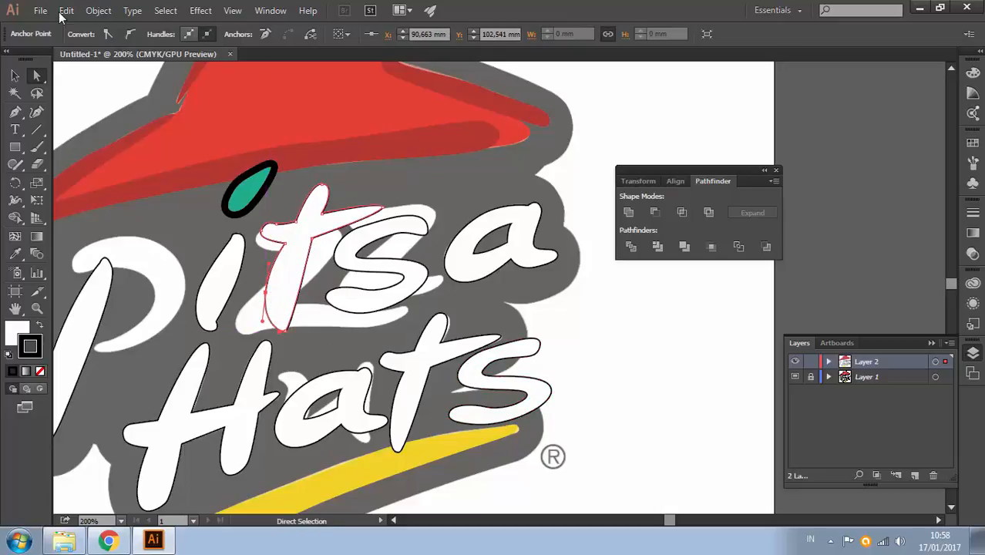
click(284, 331)
Add an anchor on the side of the top t's stem facing the s and pull it inward to curve the stem.
key(p)
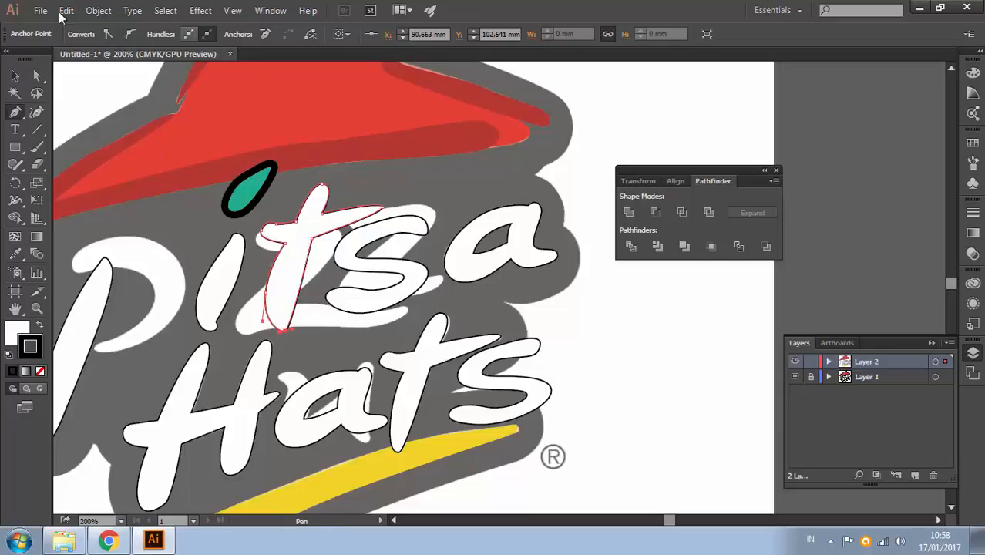
click(302, 276)
key(a)
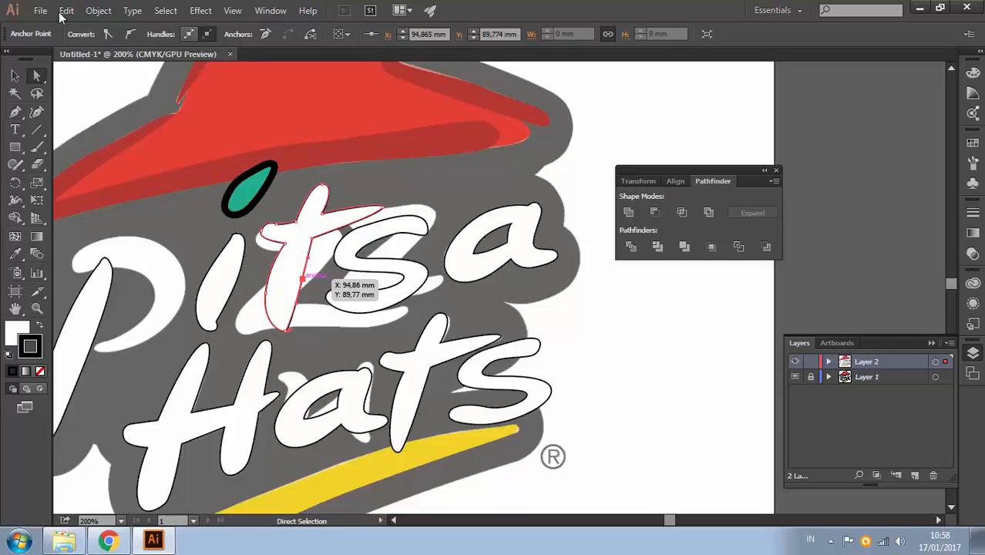
drag(303, 276, 292, 281)
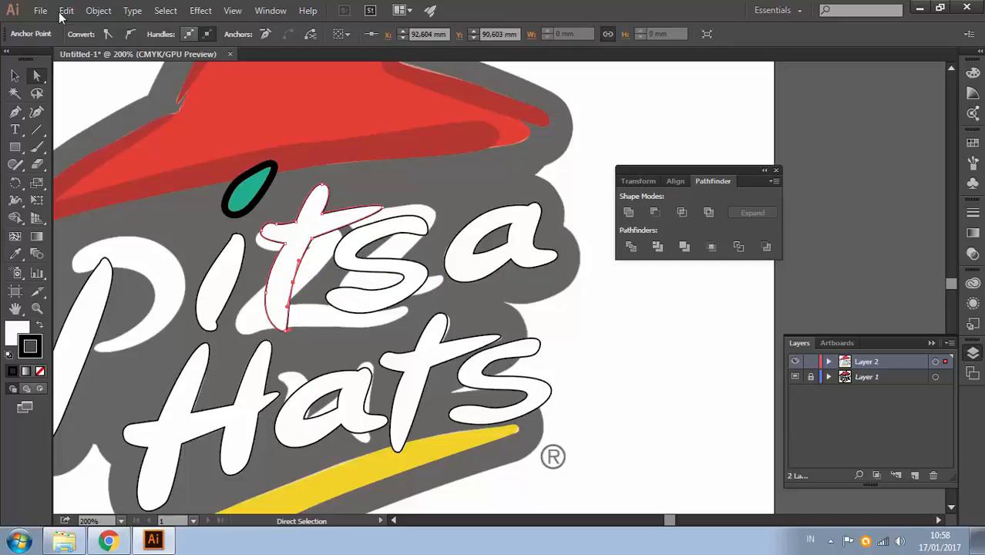
drag(288, 330, 291, 329)
click(312, 276)
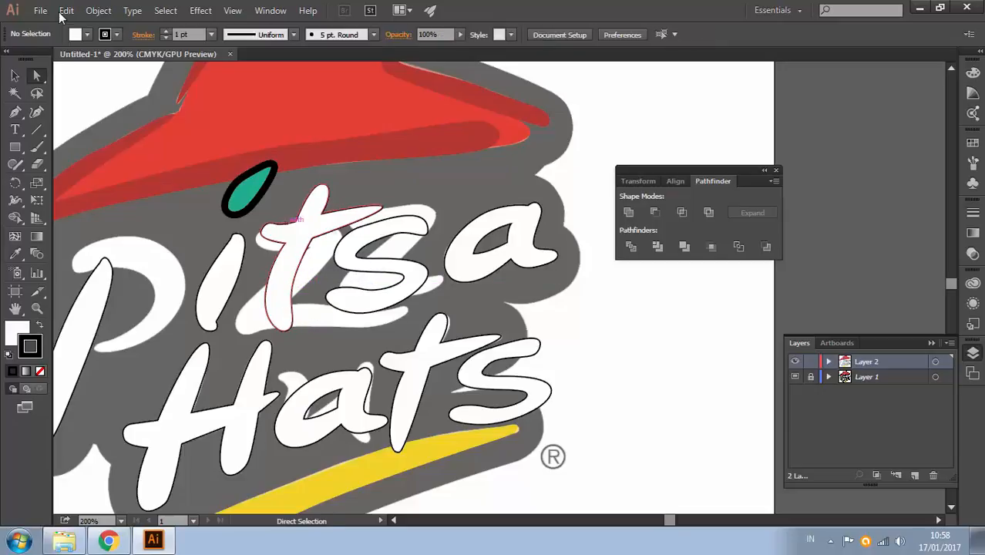
Duplicate the H of Hats and place the copy beside the stem of the top word's first letter.
click(276, 224)
mouse_move(278, 223)
mouse_down()
mouse_move(255, 233)
mouse_move(258, 222)
mouse_move(385, 214)
mouse_up()
click(280, 202)
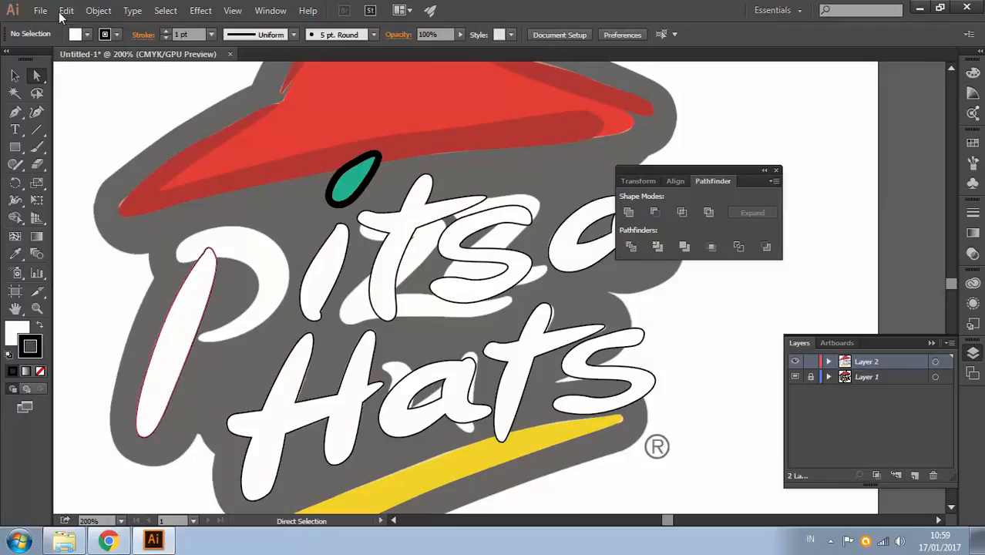
key(p)
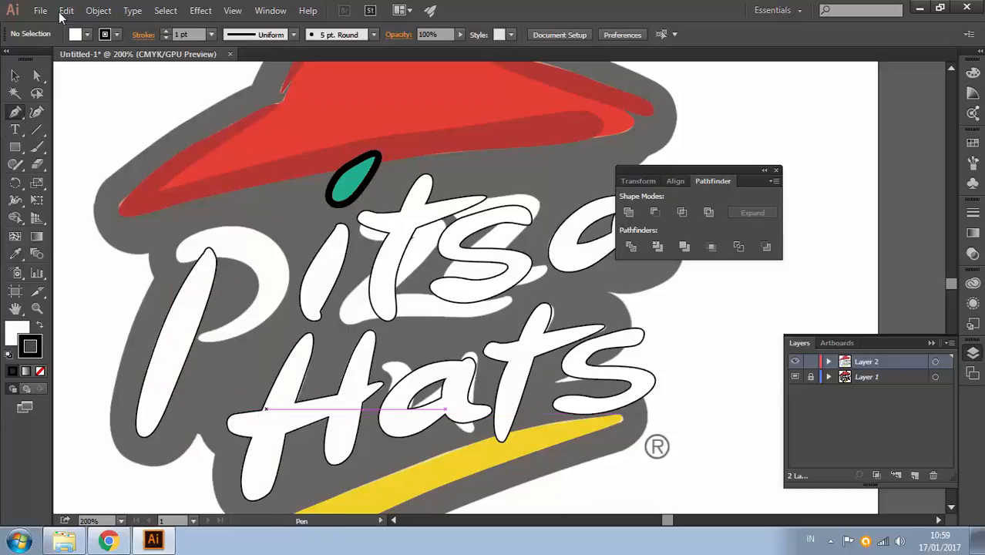
click(15, 76)
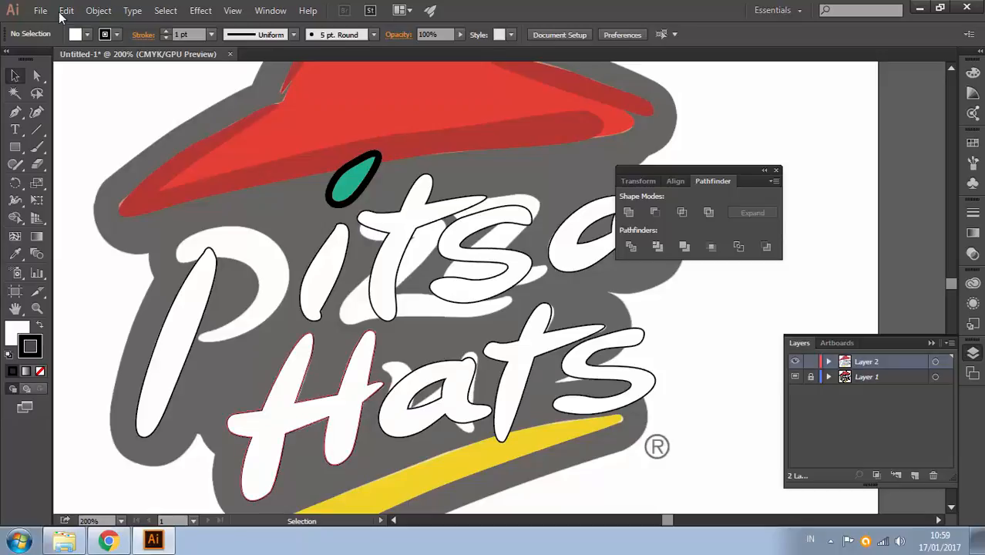
click(321, 406)
mouse_move(321, 406)
mouse_down()
mouse_move(313, 231)
mouse_move(253, 186)
mouse_move(163, 265)
mouse_up()
key(space)
mouse_move(163, 265)
mouse_down()
mouse_move(385, 252)
mouse_move(339, 289)
mouse_up()
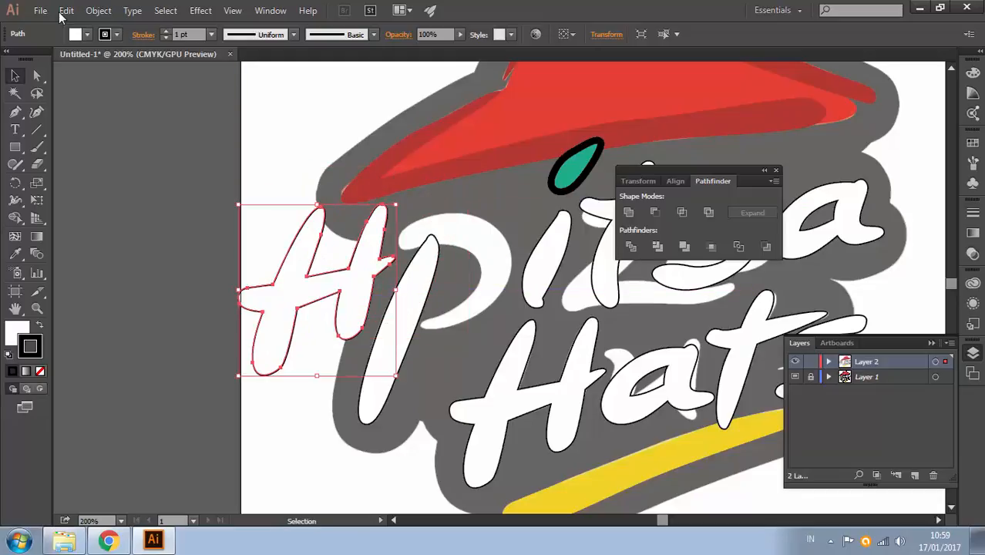
Delete the anchors forming the two upper stems of the copied H, keeping its crossbar.
key(p)
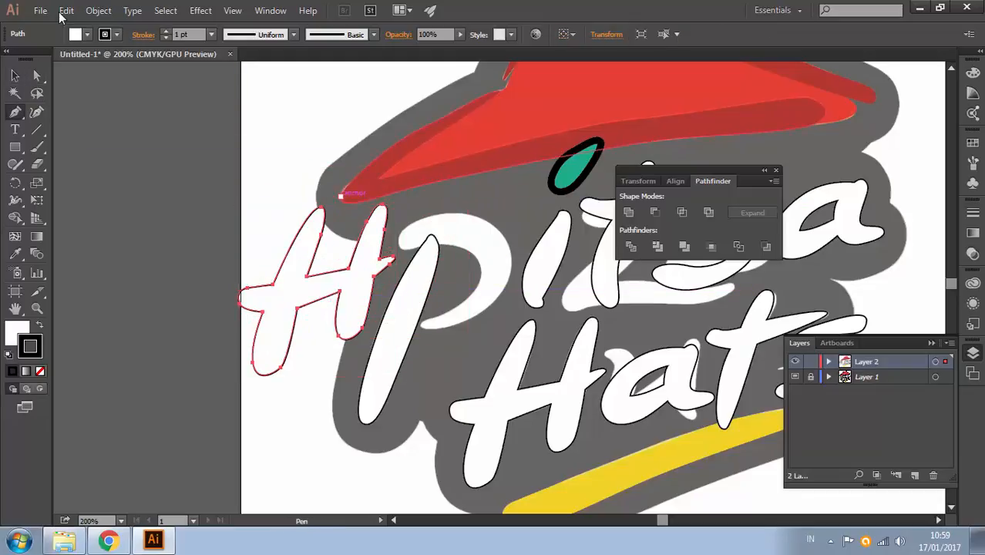
click(321, 208)
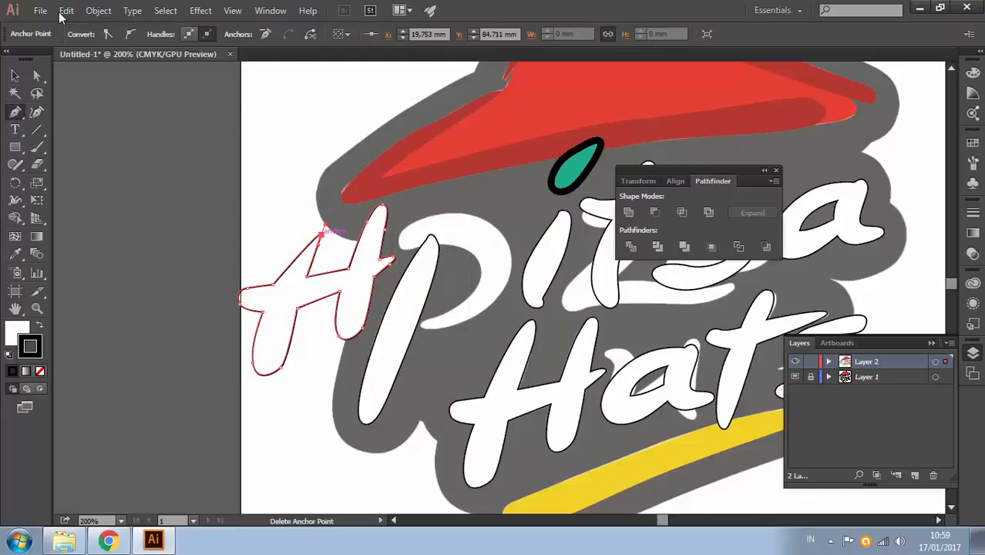
click(321, 234)
click(367, 221)
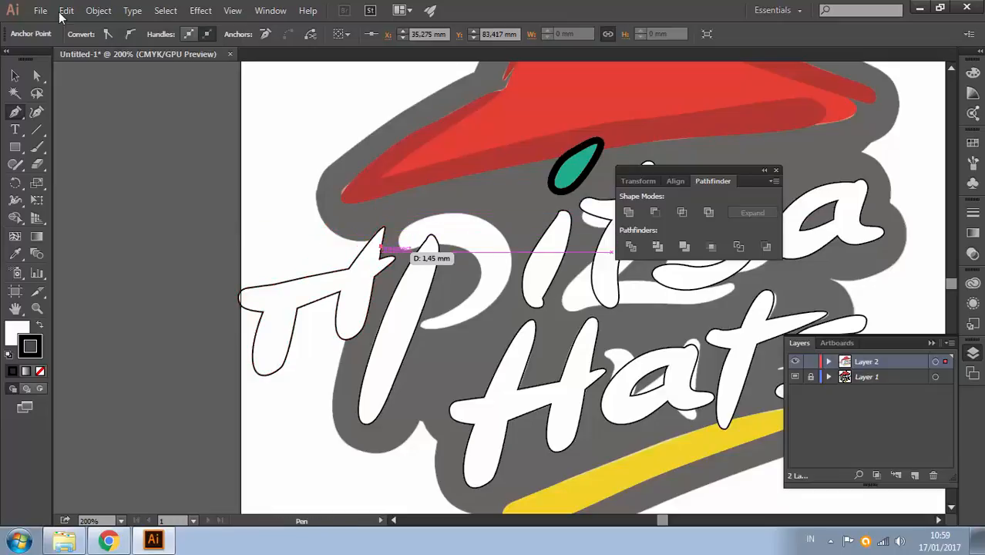
click(381, 246)
click(383, 229)
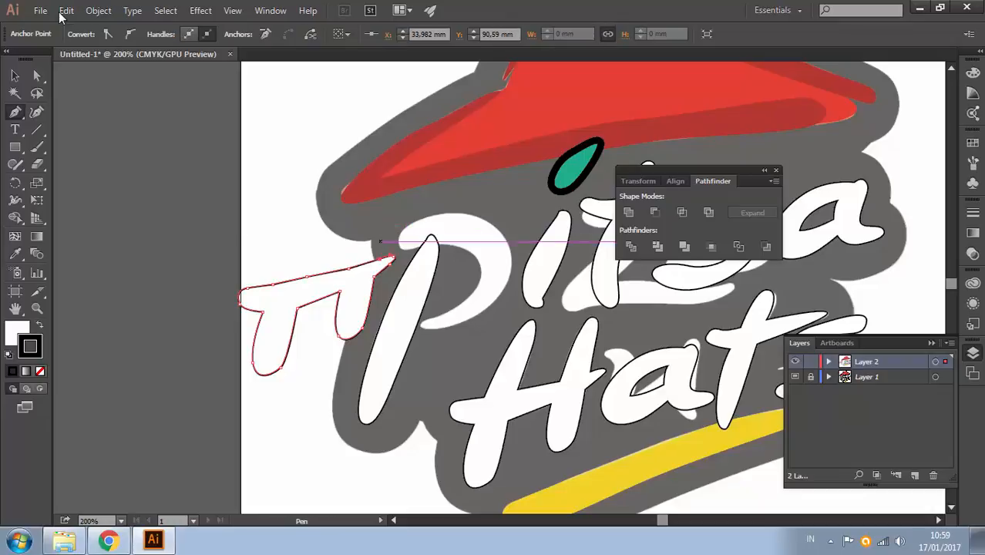
Delete the anchors of the copied H's two lower legs so only the tapered crossbar remains.
click(338, 335)
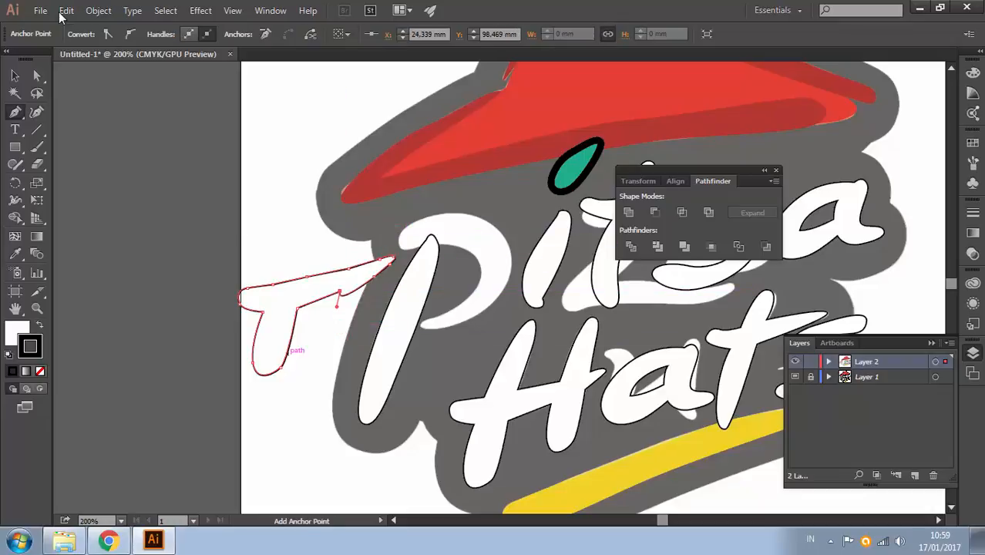
click(282, 368)
click(253, 360)
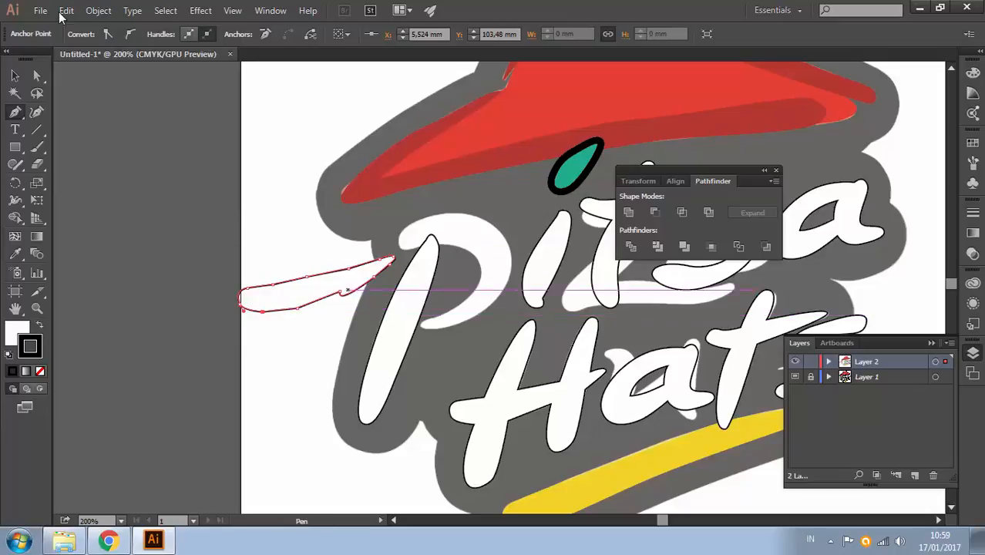
click(367, 284)
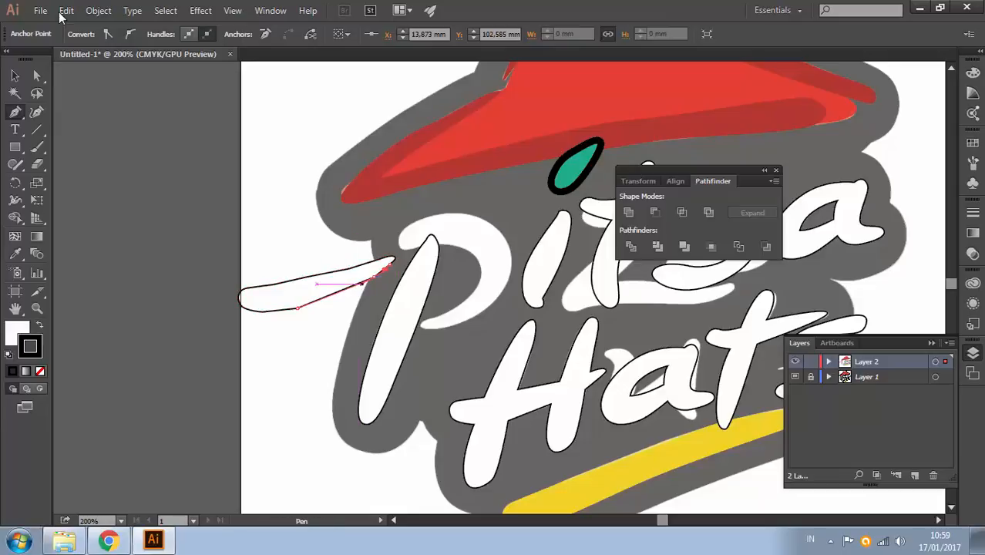
Curve the lower edge of the isolated crossbar and smooth its upper edge by adjusting the anchor handles.
drag(362, 283, 358, 287)
drag(298, 308, 312, 305)
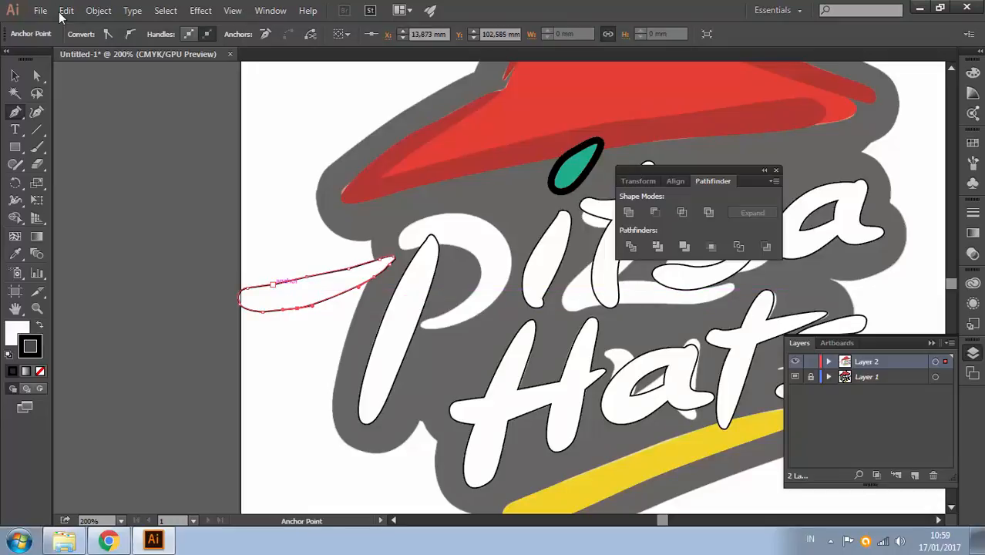
mouse_move(273, 285)
mouse_down()
mouse_move(317, 283)
mouse_move(289, 284)
mouse_up()
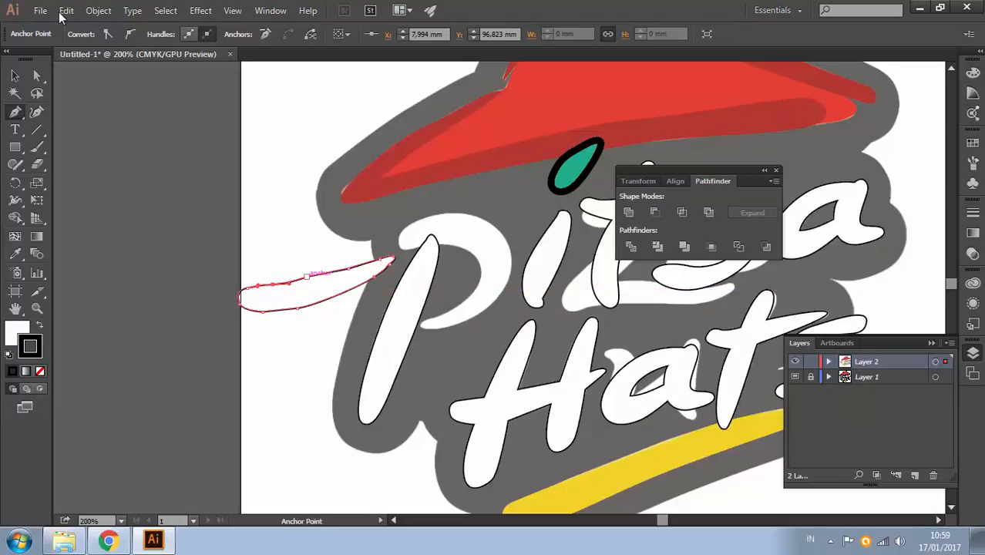
click(307, 276)
Place the tapered stroke across the first letter's stem as the F's lower arm and put a flipped copy above it.
mouse_move(348, 268)
mouse_down()
mouse_move(361, 265)
mouse_move(356, 282)
mouse_move(507, 229)
mouse_move(494, 309)
mouse_up()
ctrl+click(319, 239)
key(v)
mouse_move(533, 280)
mouse_down()
mouse_move(485, 305)
mouse_move(486, 223)
mouse_move(449, 229)
mouse_move(449, 170)
mouse_up()
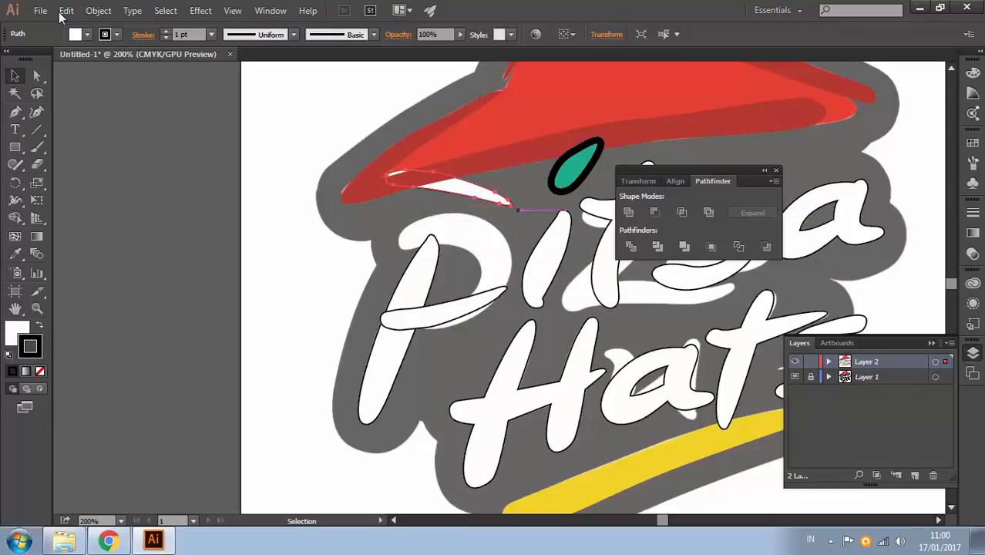
Move and rotate the flipped copy onto the top of the stem to form the F's upper arm.
mouse_move(518, 210)
mouse_down()
mouse_move(521, 178)
mouse_move(486, 213)
mouse_move(501, 226)
mouse_move(449, 204)
mouse_move(460, 240)
mouse_up()
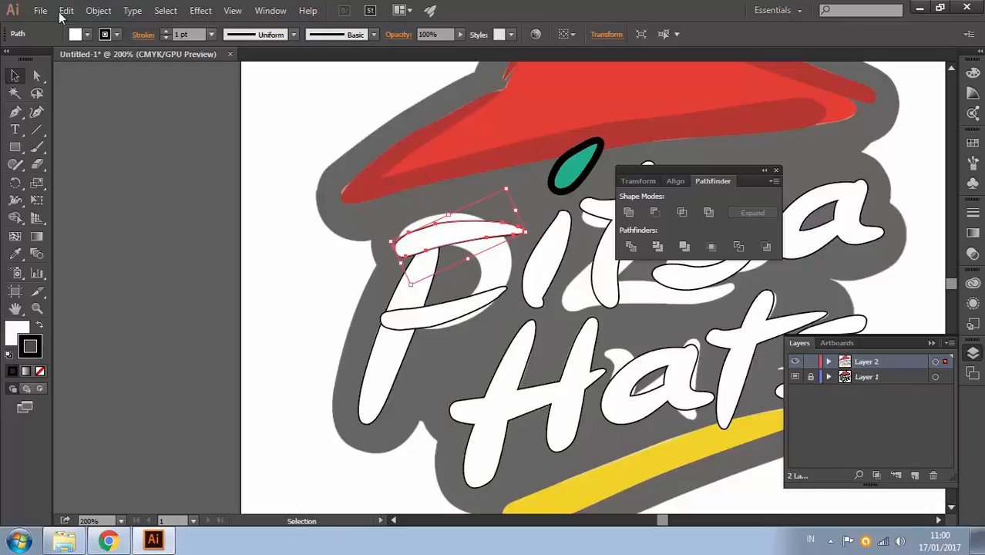
drag(533, 232, 532, 219)
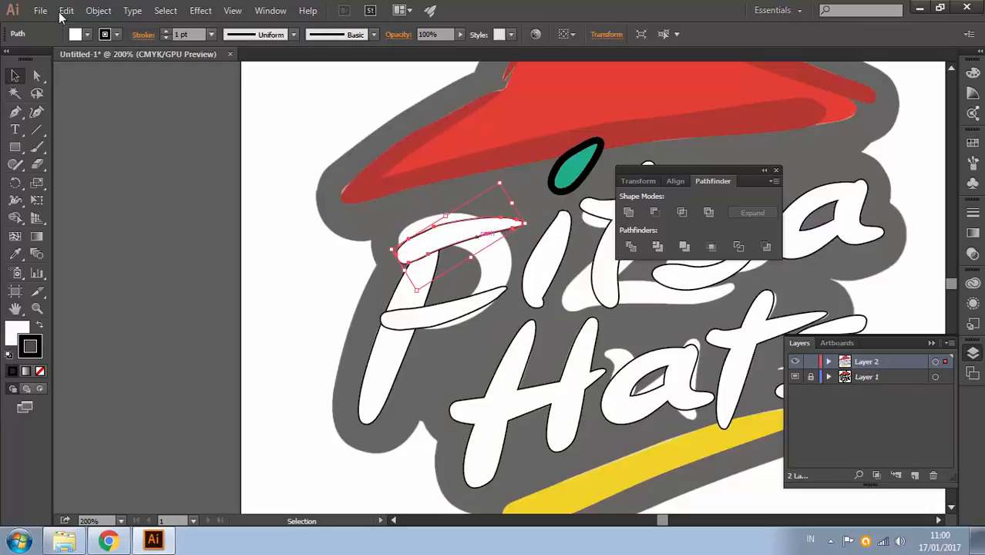
drag(460, 242, 447, 239)
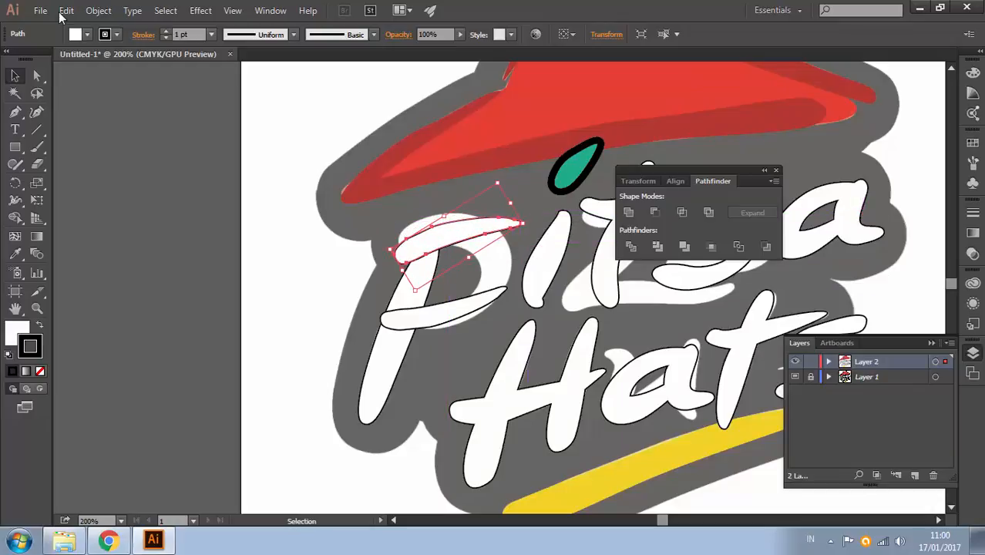
drag(532, 220, 532, 230)
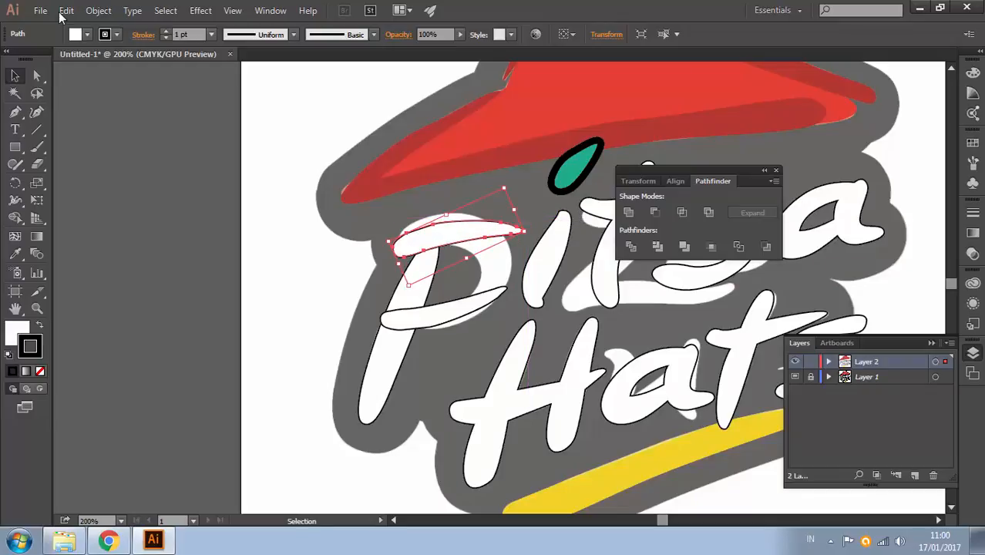
click(464, 266)
drag(457, 240, 393, 241)
click(391, 222)
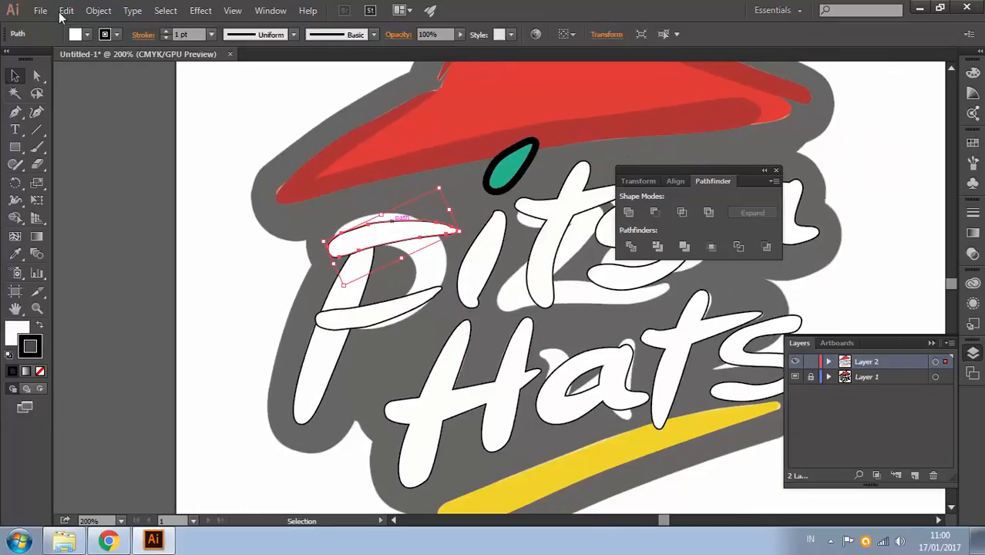
Remove the surplus anchor from the upper edge of the F's top arm and reshape that edge with the neighbouring anchor's handle.
ctrl+click(380, 236)
ctrl+click(390, 233)
drag(494, 287, 258, 218)
key(a)
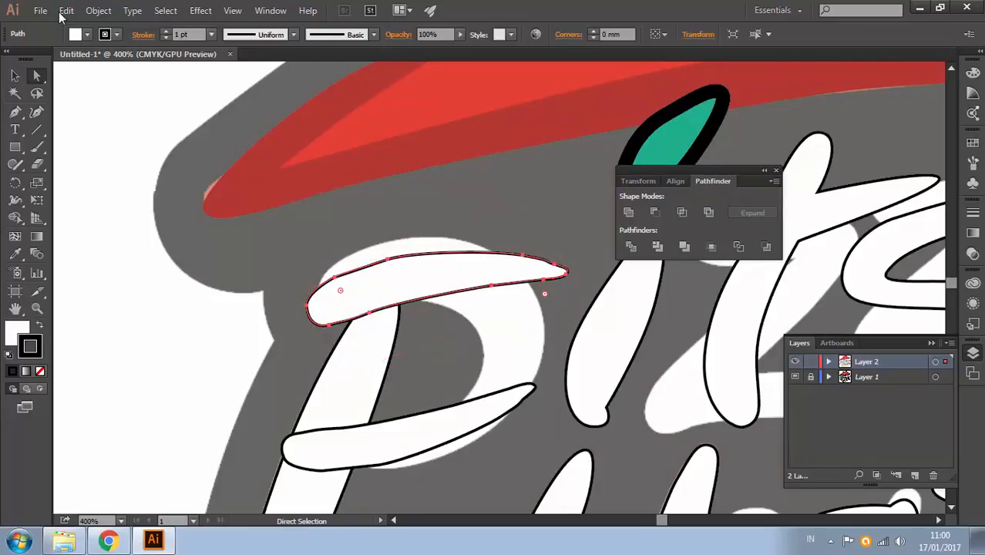
click(388, 259)
click(361, 276)
click(334, 277)
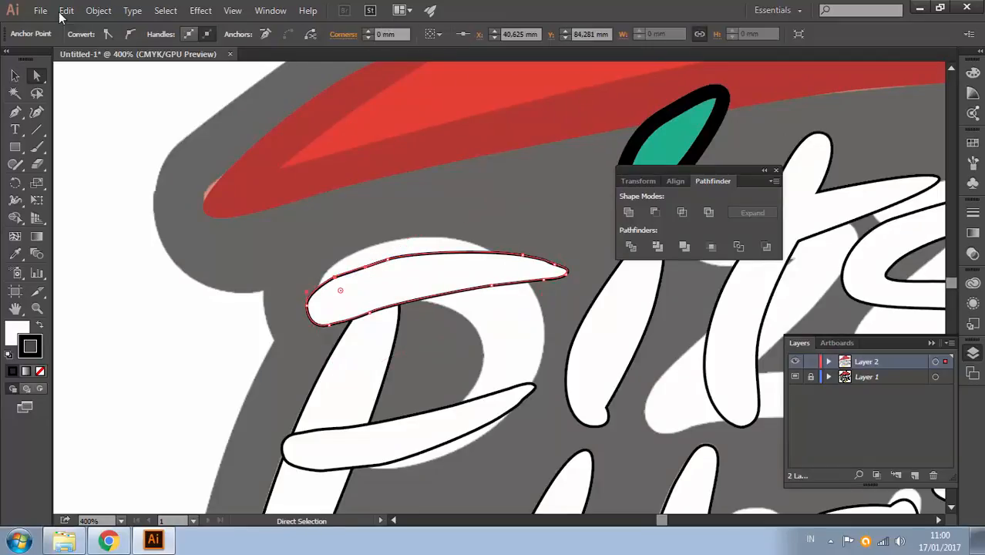
key(p)
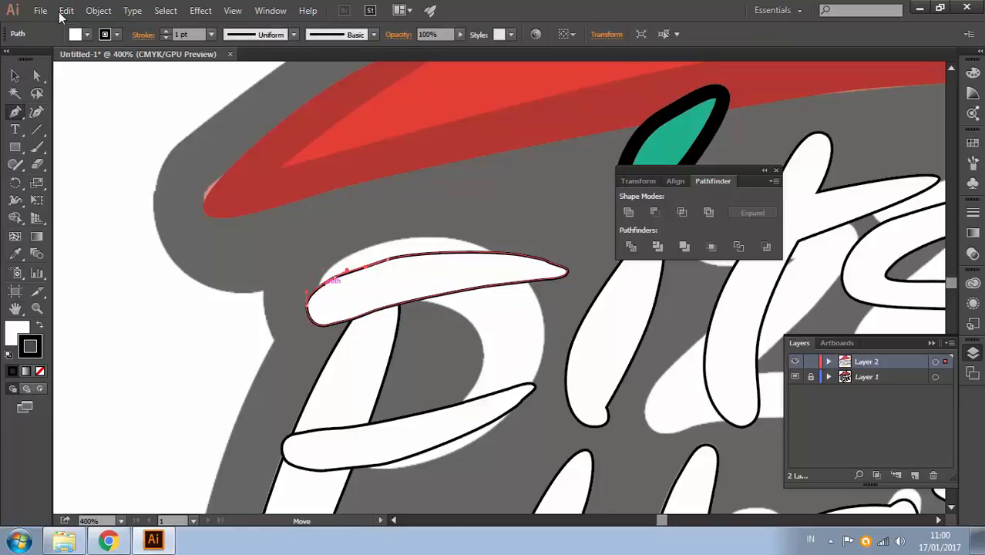
click(334, 277)
click(387, 259)
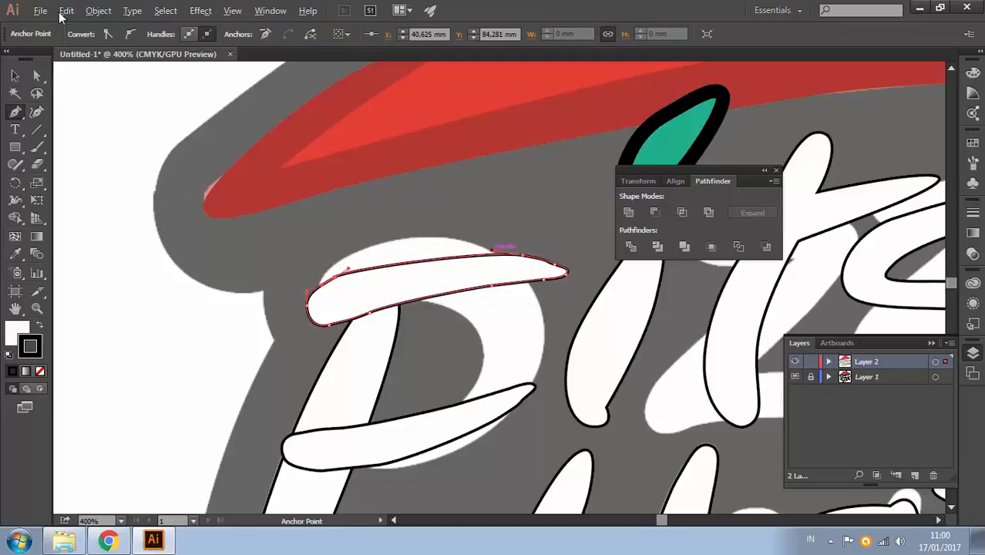
drag(492, 250, 444, 245)
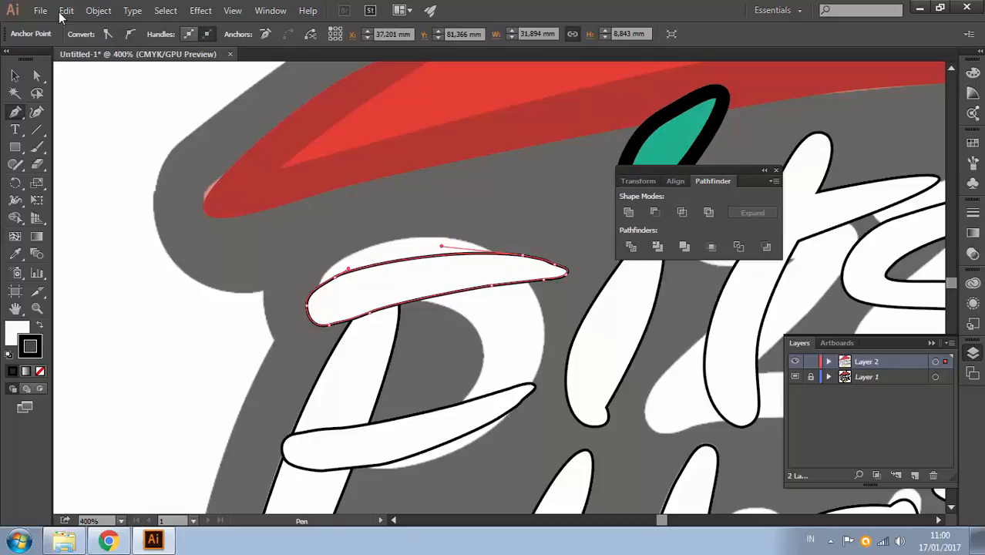
click(555, 264)
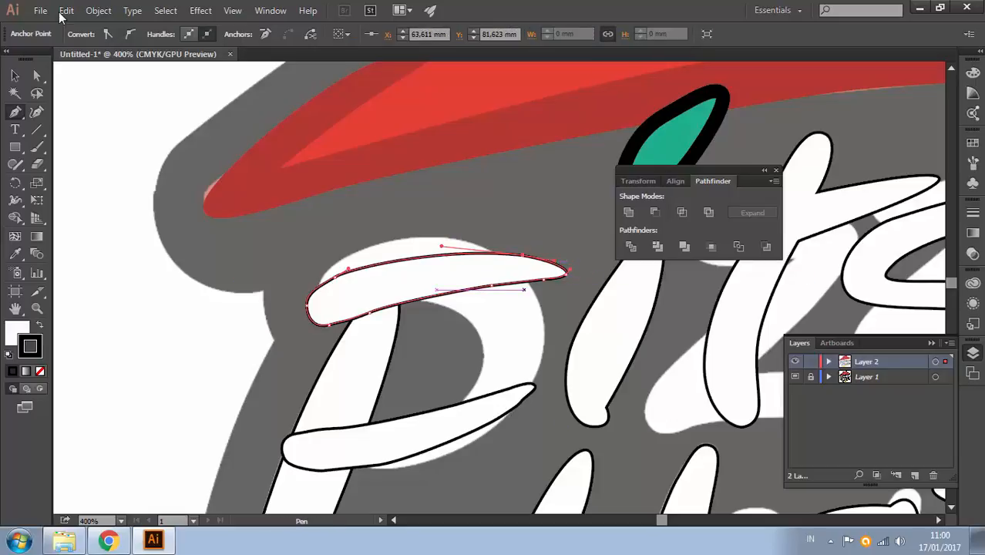
key(ctrl+shift+a)
key(v)
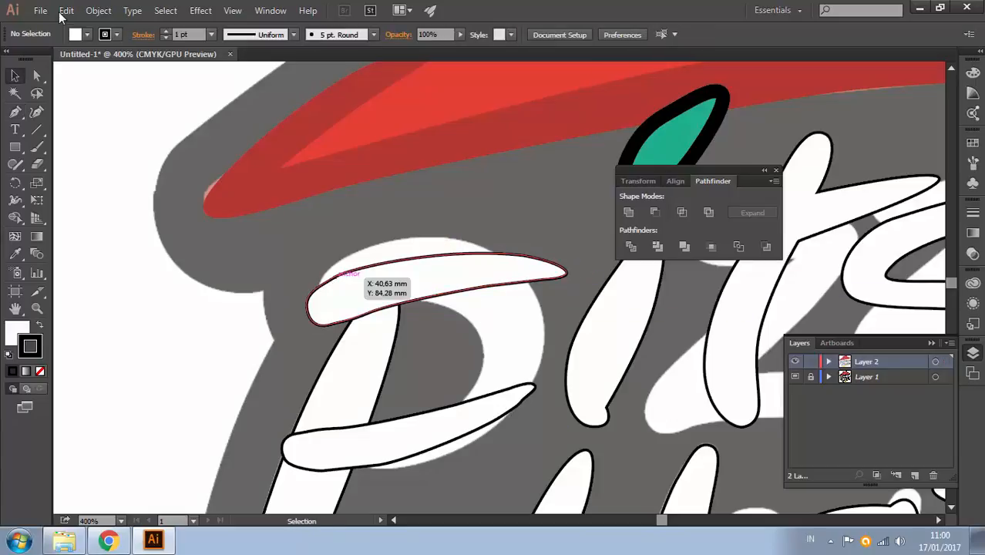
Move the anchor near the rounded end of the F's top arm further along the upper edge to smooth its curve.
click(335, 277)
key(a)
click(335, 277)
drag(334, 278, 369, 263)
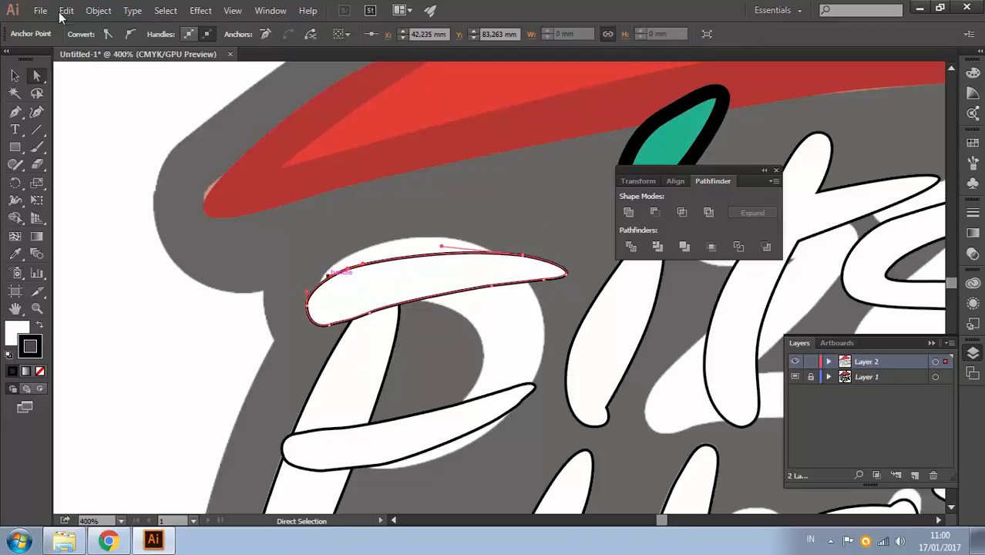
click(370, 289)
ctrl+alt+click(192, 332)
ctrl+alt+click(353, 326)
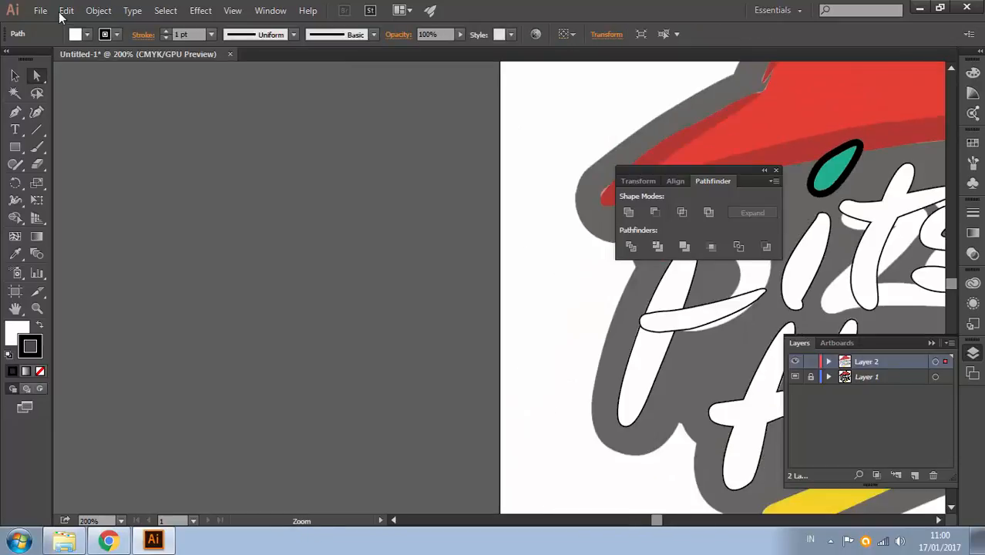
drag(494, 324, 168, 324)
key(v)
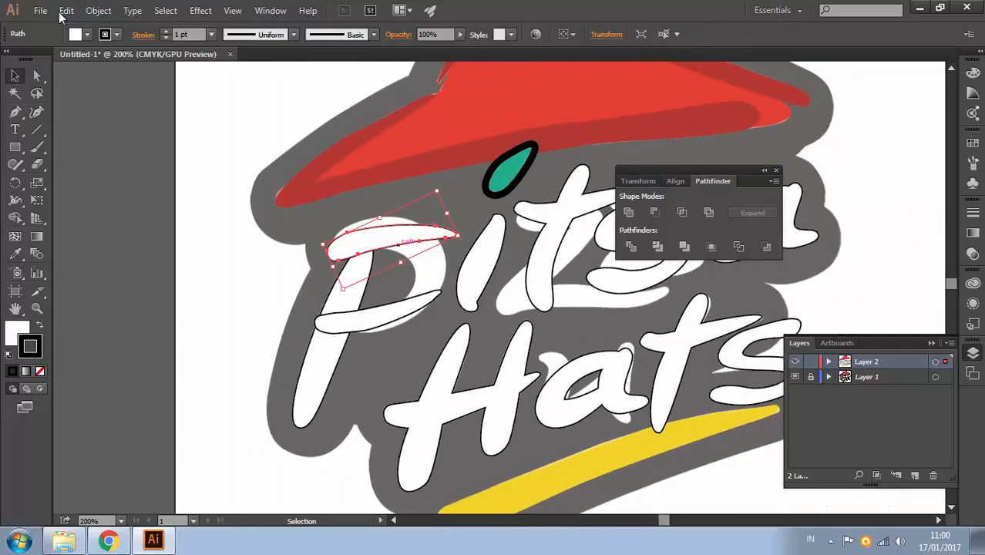
click(397, 271)
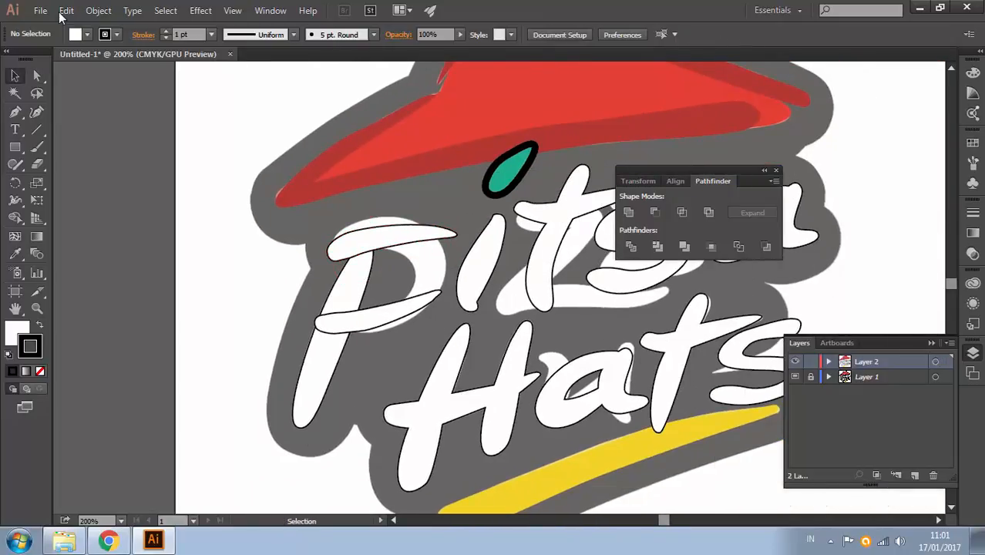
Unite the F's stem and both arms into one shape.
drag(390, 219, 346, 317)
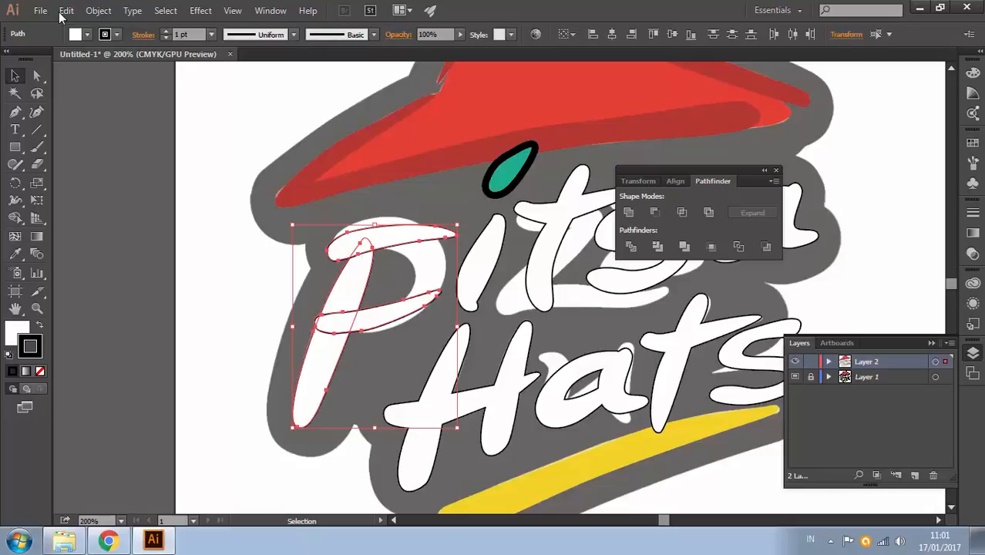
click(629, 212)
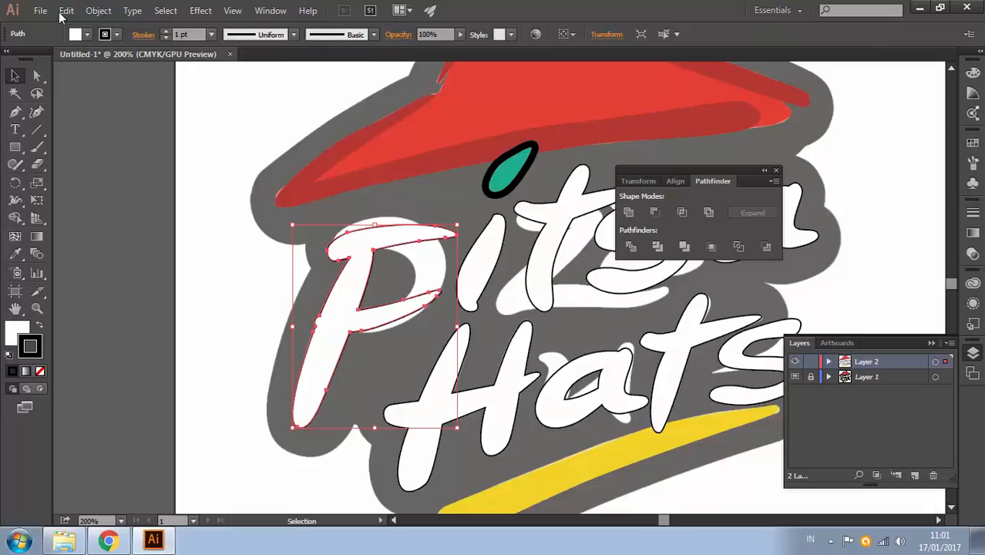
click(566, 327)
Toggle the visibility of Layer 1 off and on to compare the new lettering with the template.
drag(584, 383, 409, 355)
ctrl+alt+click(513, 322)
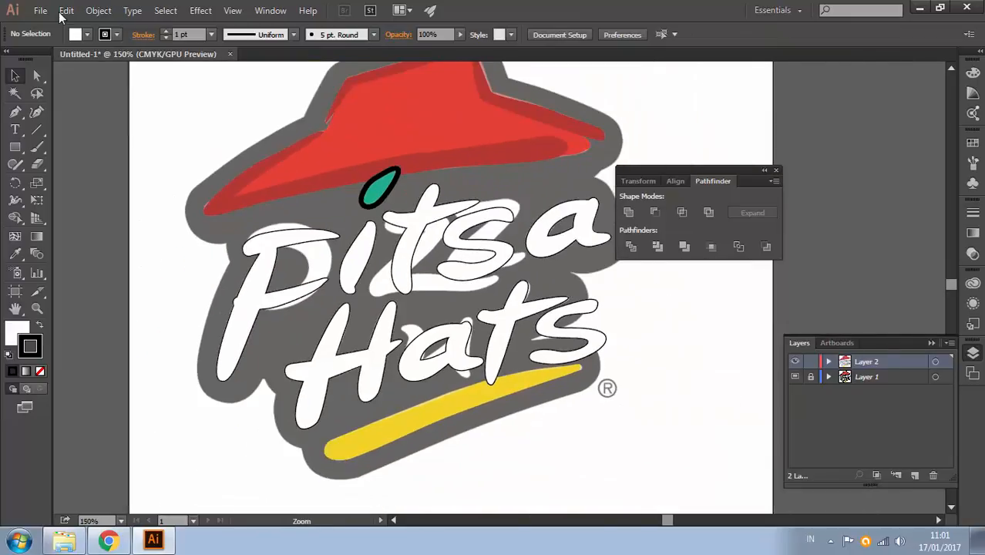
drag(575, 328, 482, 313)
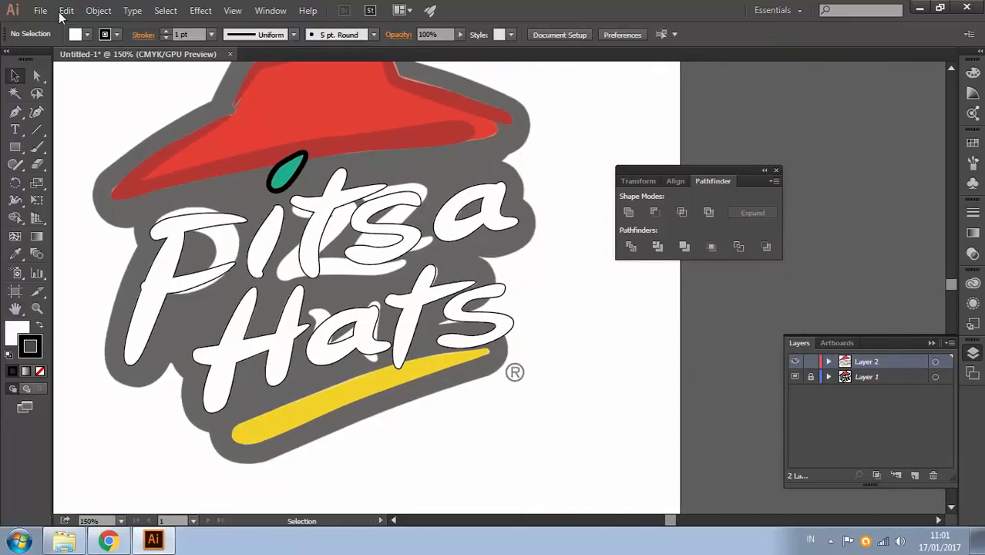
click(795, 376)
click(795, 376)
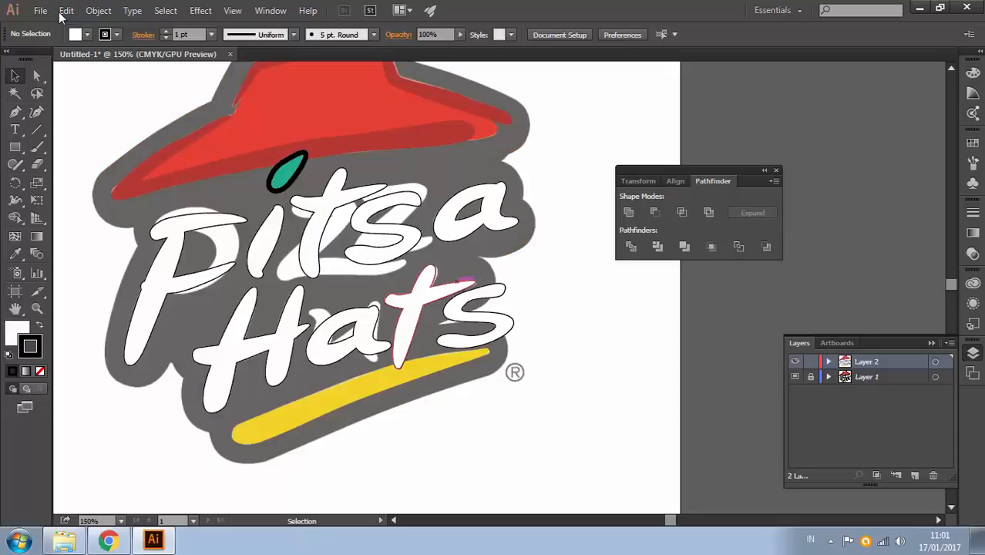
Slightly resize the final s of the word Hats.
click(494, 319)
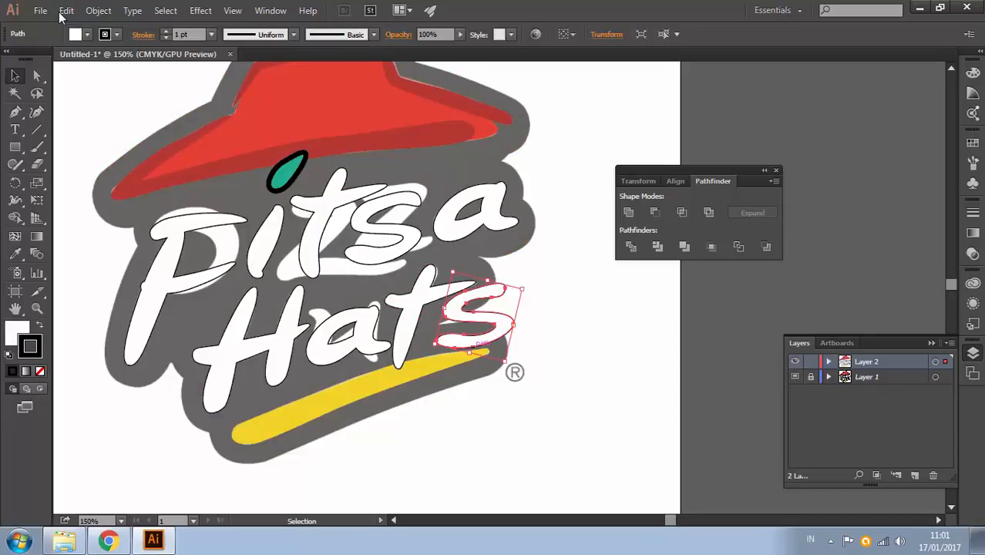
drag(505, 360, 504, 352)
click(570, 316)
click(498, 318)
click(571, 308)
scroll(308, 285, up, 3)
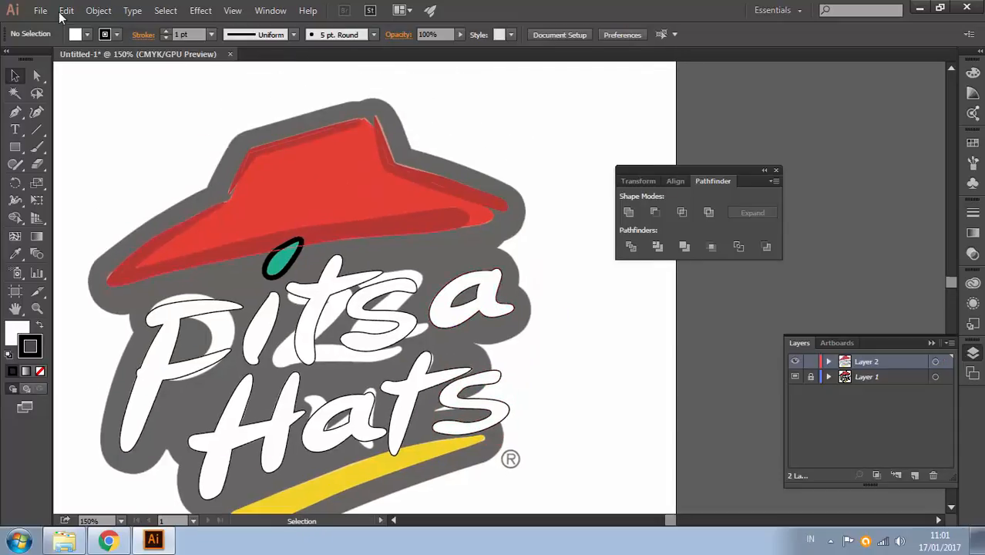
scroll(308, 285, left, 3)
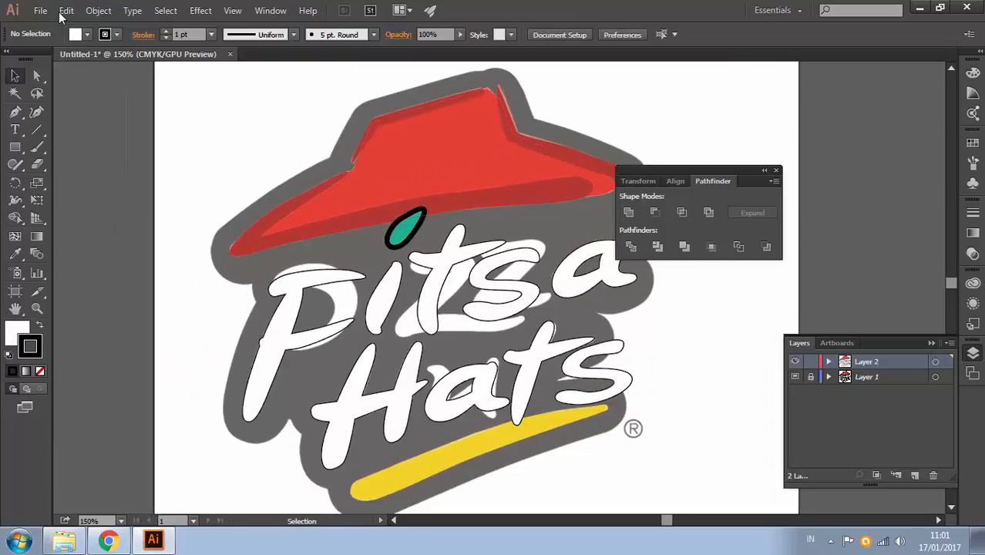
key(p)
scroll(347, 285, up, 2)
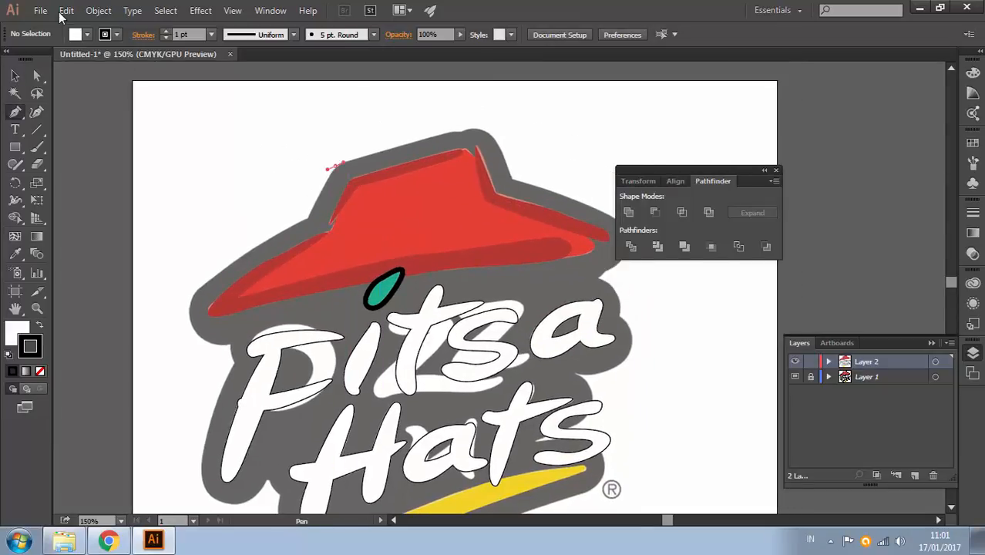
drag(343, 162, 351, 158)
drag(455, 131, 465, 131)
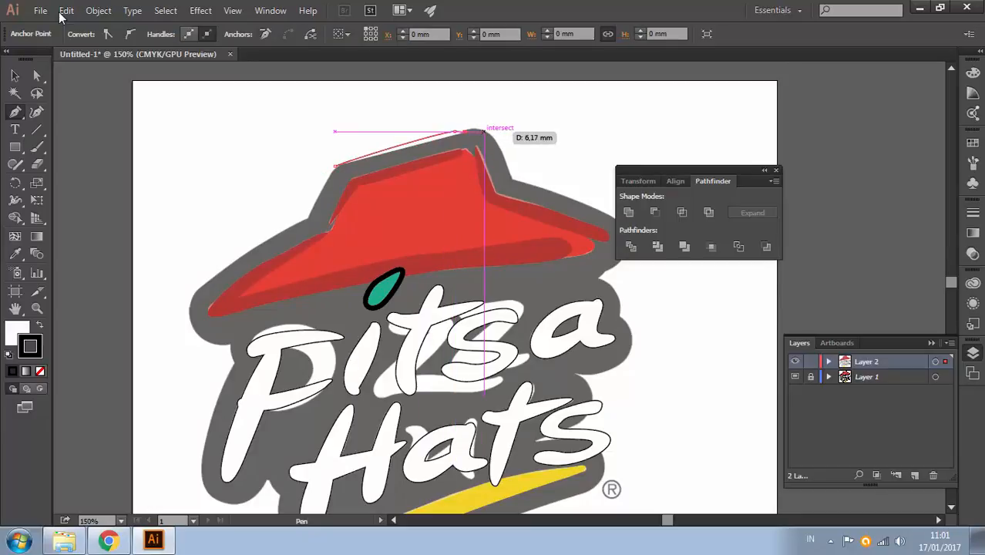
key(ctrl+z)
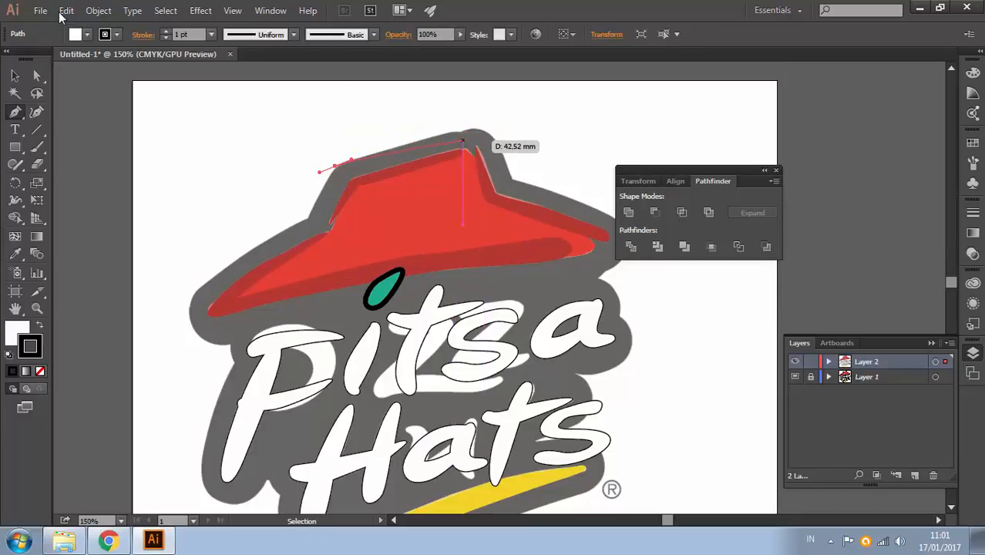
key(c)
key(ctrl+z)
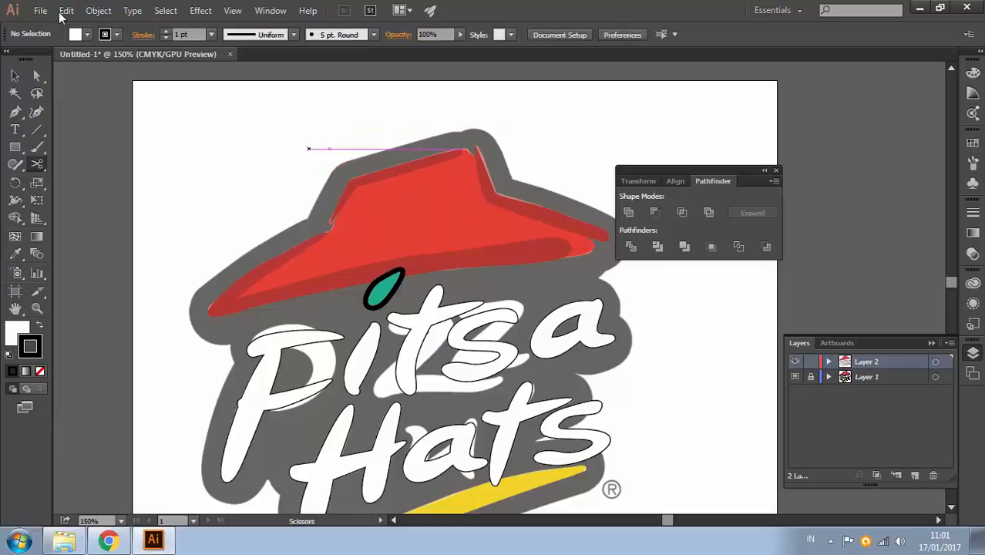
Copy the whole traced logo, then create a new layer directly above Layer 1 and hide Layer 2.
key(v)
key(space)
drag(463, 308, 379, 244)
drag(131, 114, 582, 470)
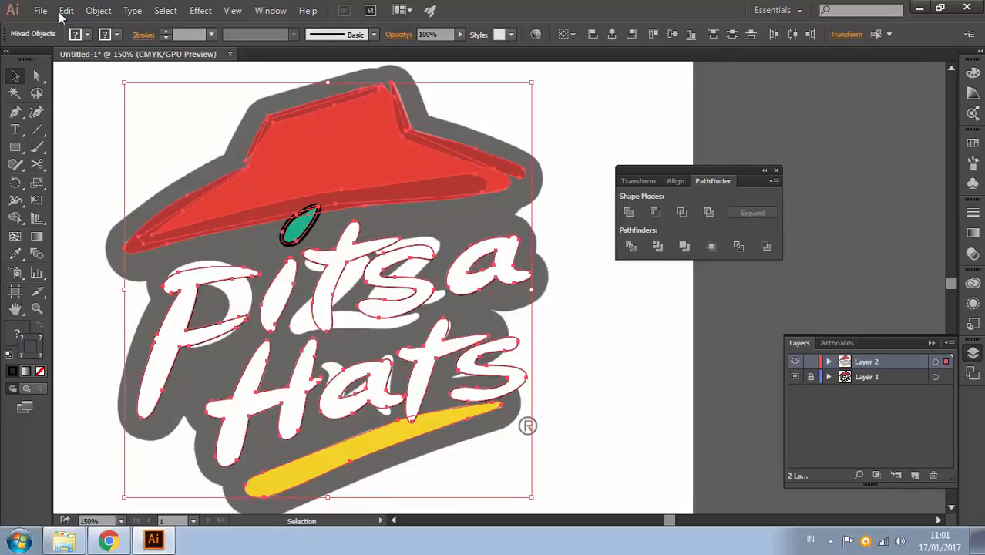
click(879, 377)
click(915, 476)
click(795, 362)
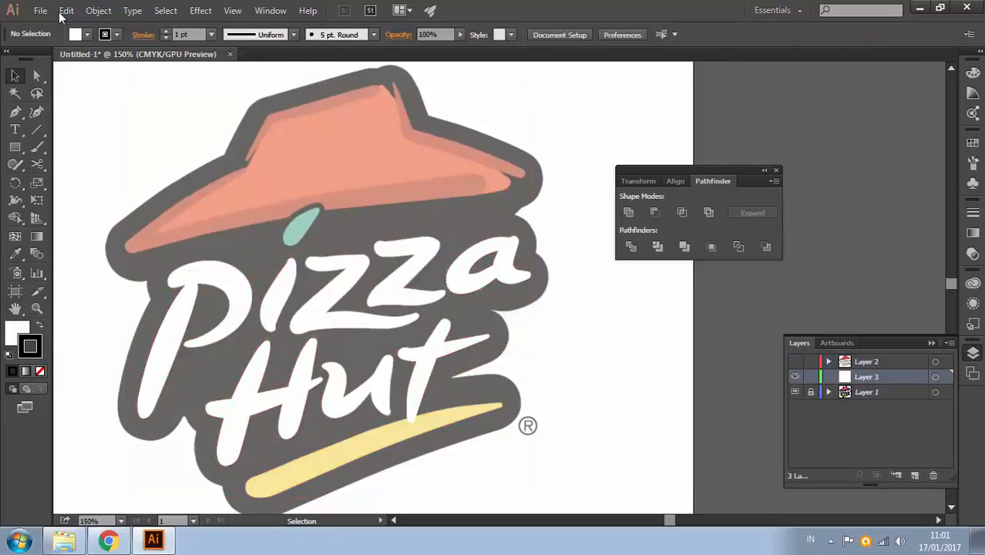
Paste the copied logo in place on Layer 3 and unite all its shapes into a single silhouette.
click(98, 10)
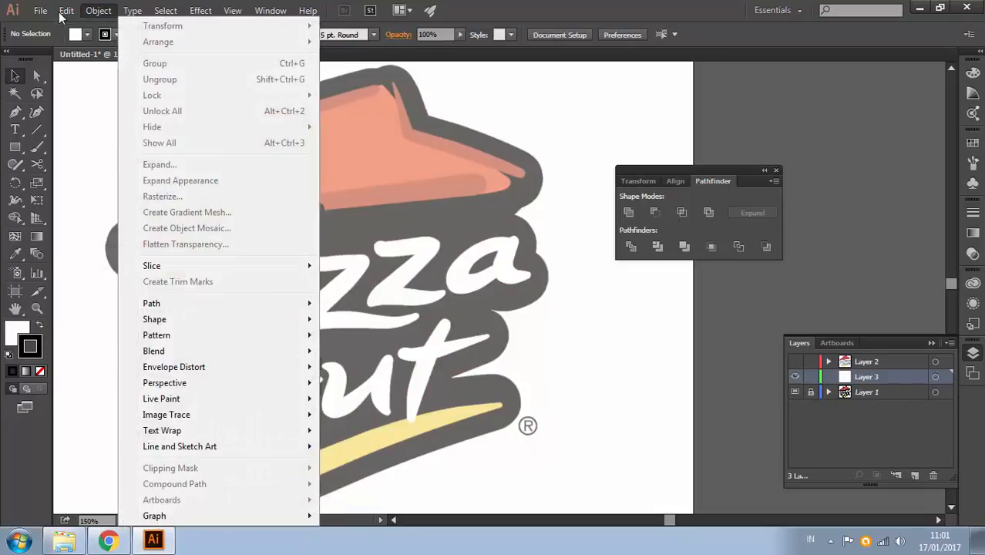
mouse_move(65, 12)
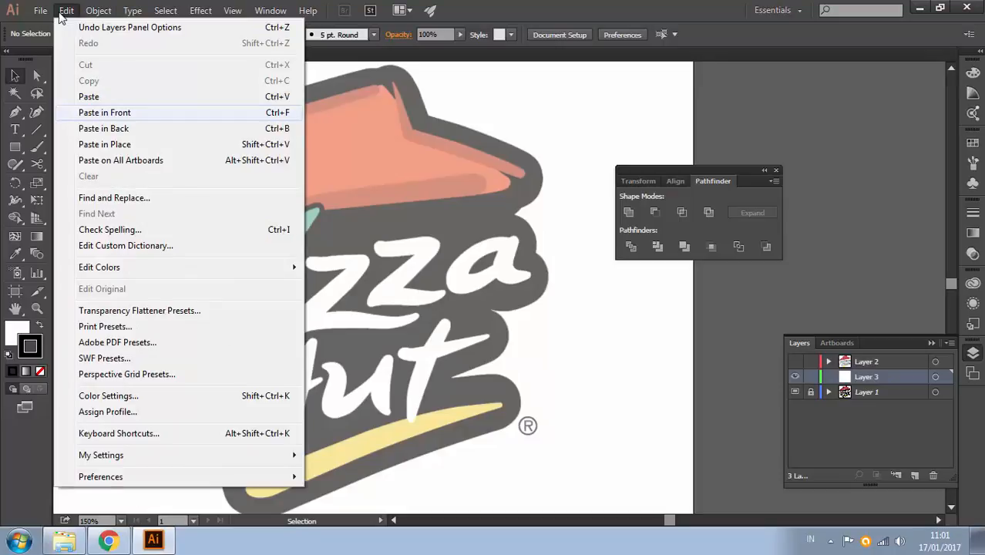
key(ctrl+f)
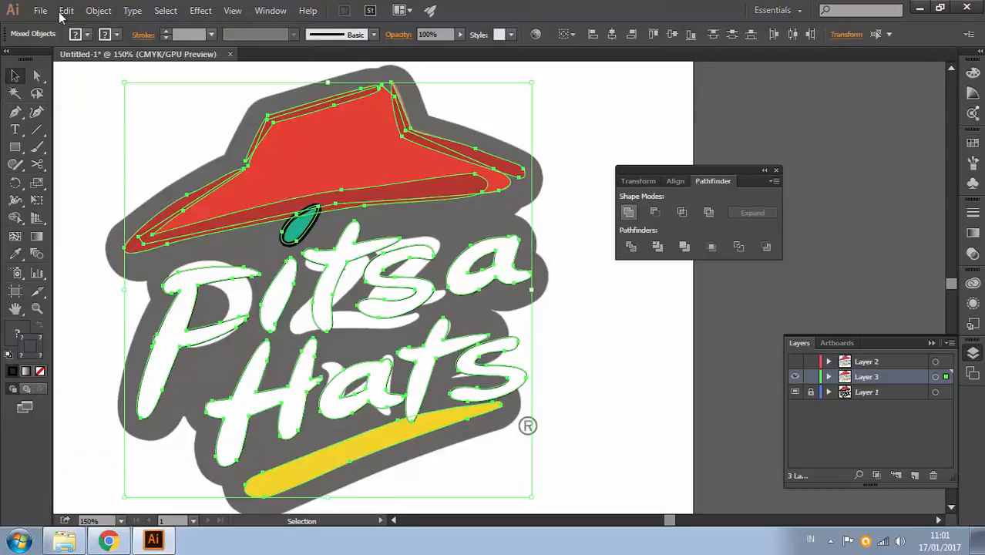
click(629, 212)
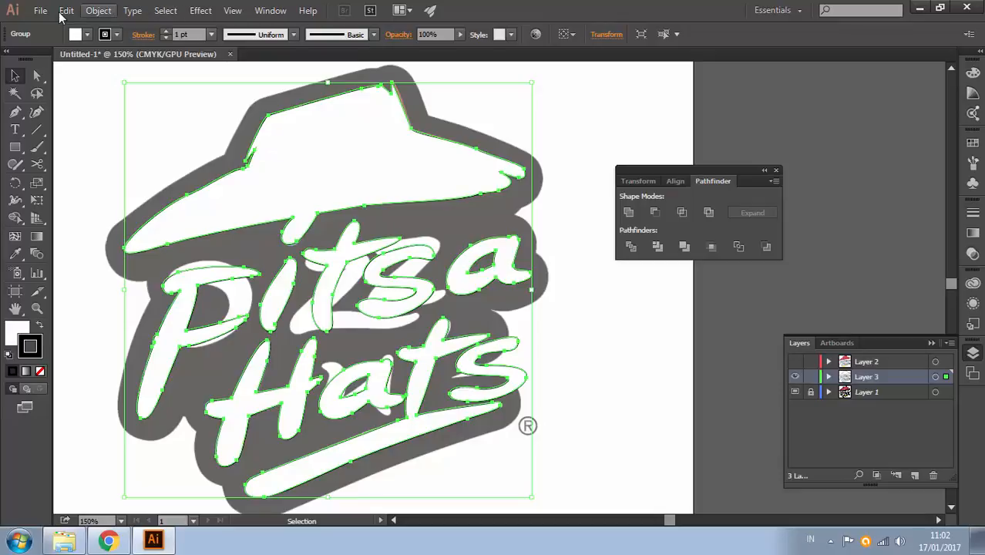
Offset the united silhouette's path outward by 6 mm with miter joins and the preview switched on.
click(98, 10)
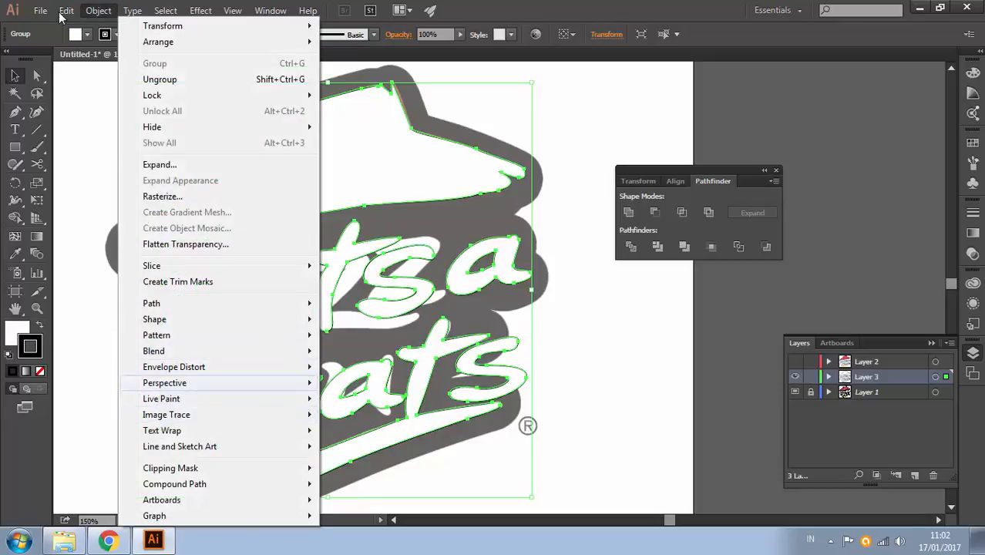
mouse_move(193, 303)
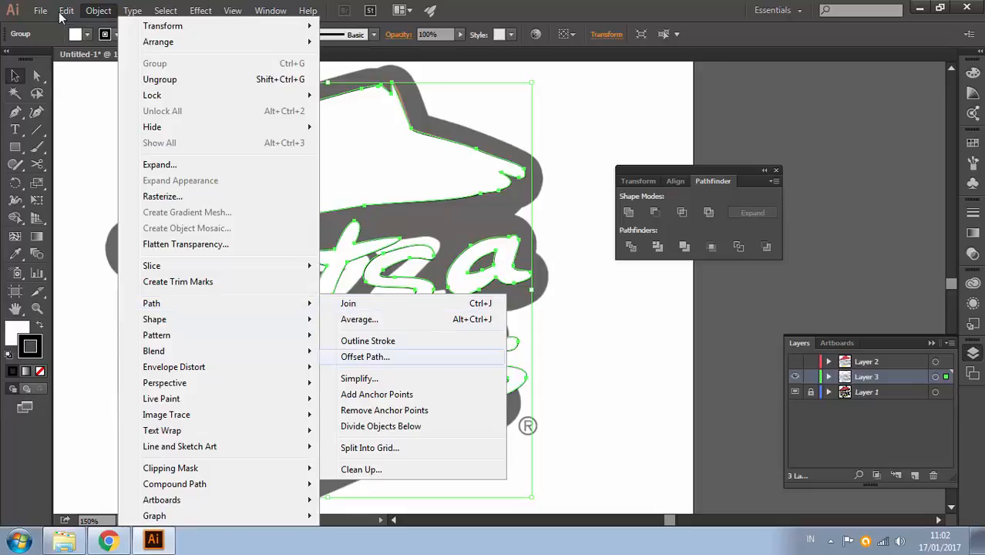
click(385, 357)
drag(493, 185, 587, 169)
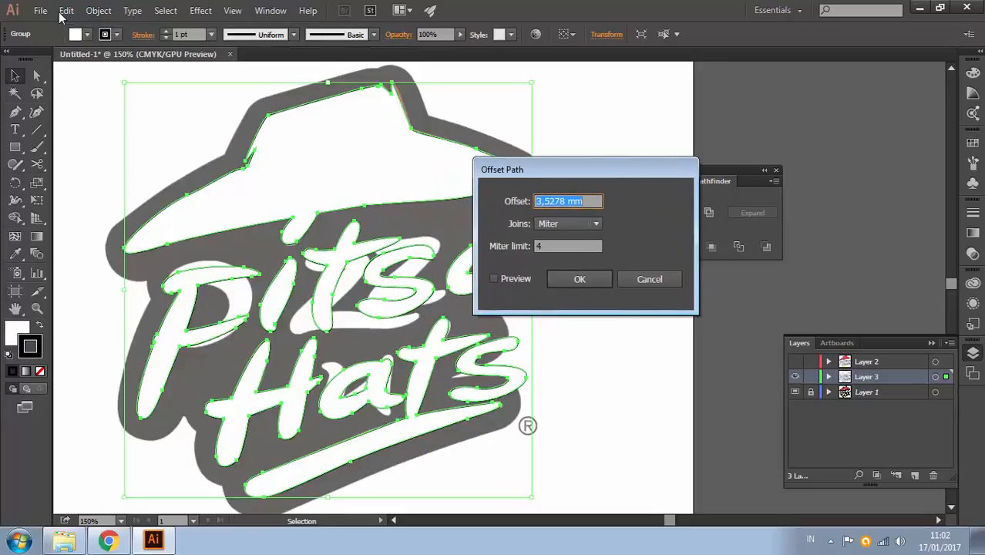
click(495, 279)
click(588, 201)
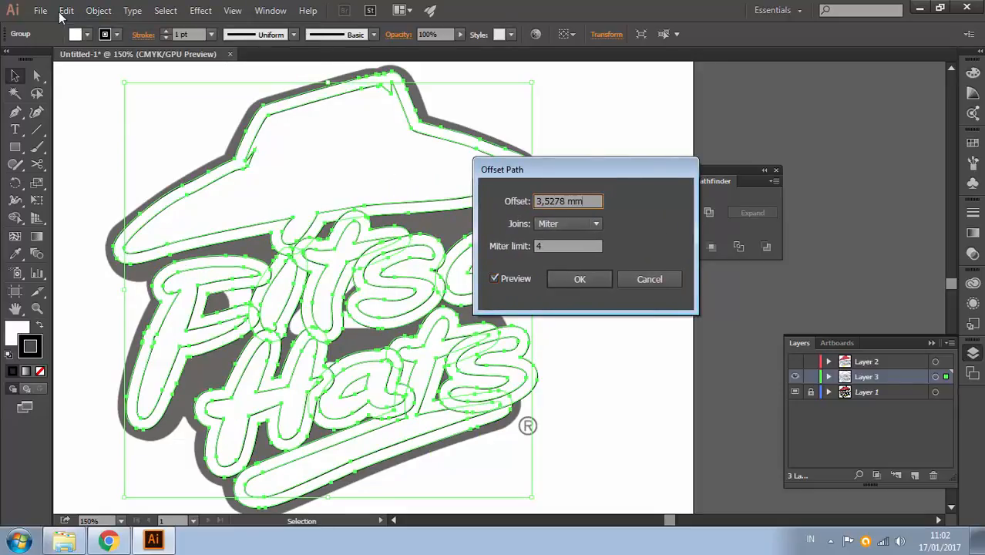
key(Up)
key(Up)
key(Up)
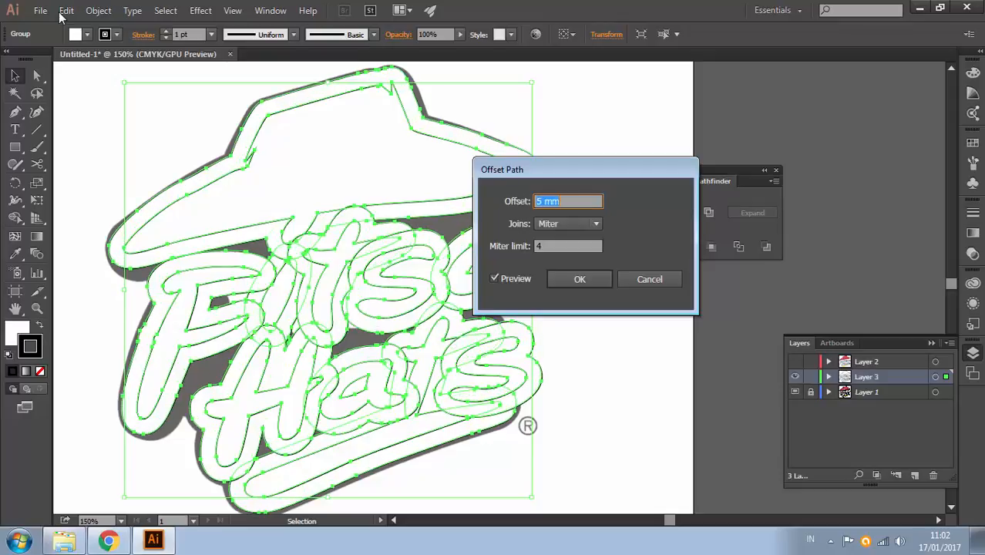
key(Return)
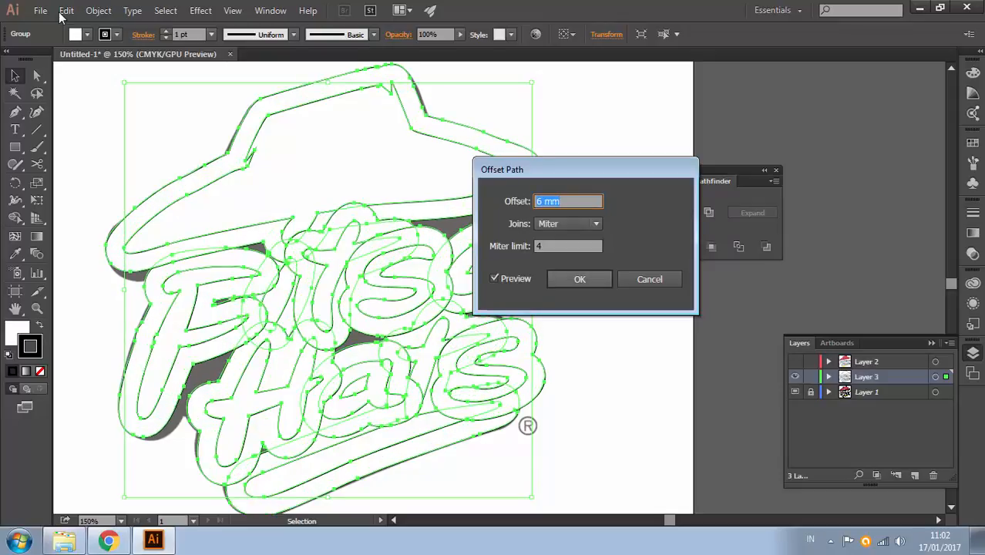
Confirm the path offset and expand the fill and stroke of the resulting group.
click(591, 288)
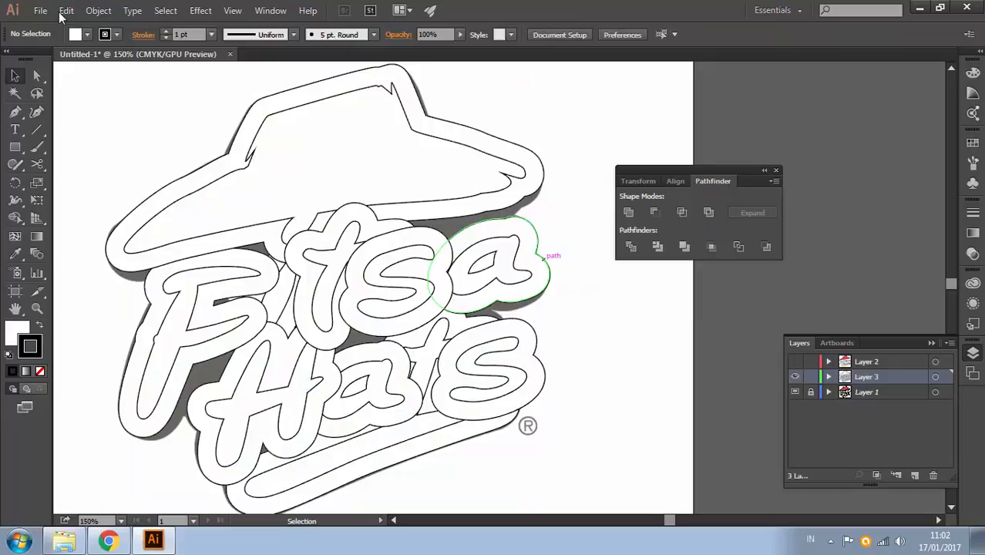
click(456, 201)
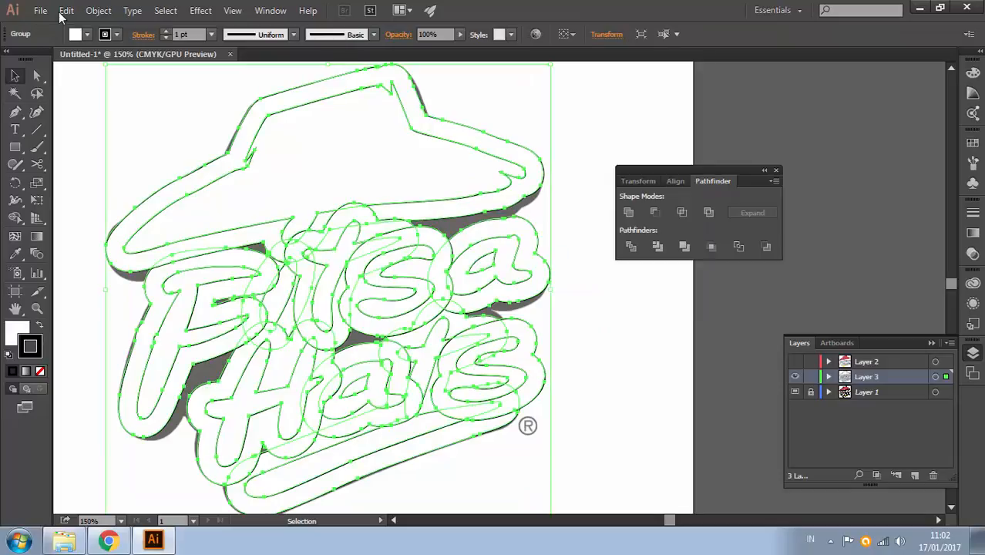
right_click(508, 186)
click(550, 272)
click(98, 10)
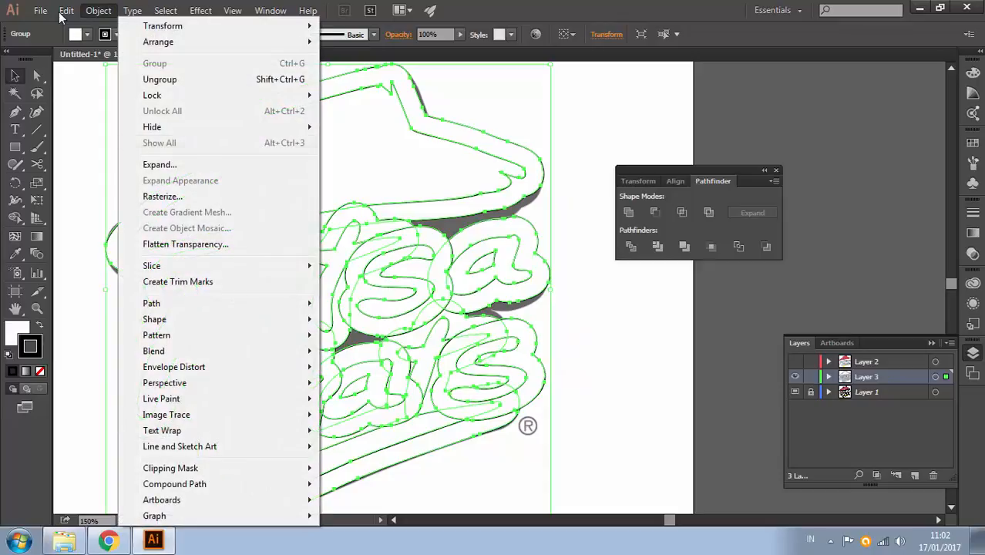
click(159, 164)
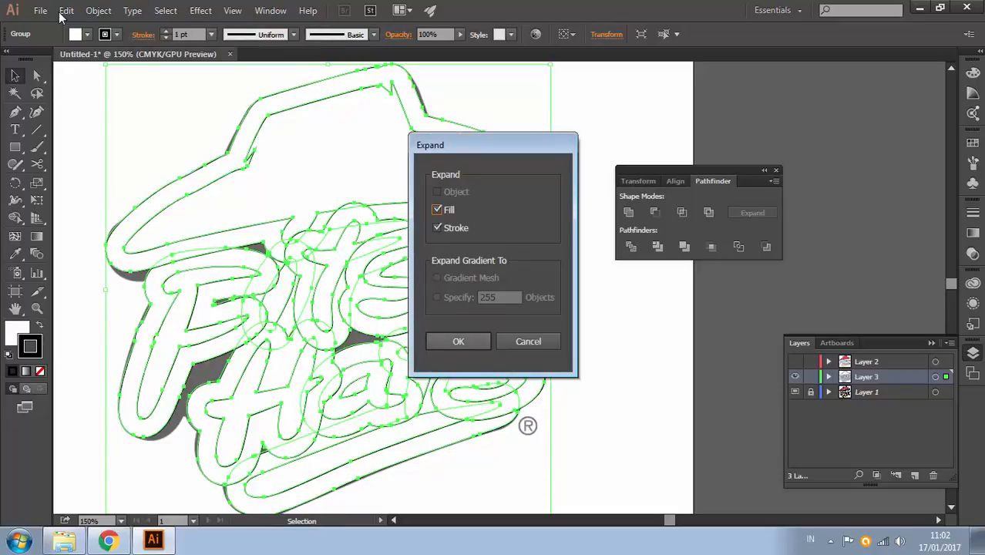
click(458, 341)
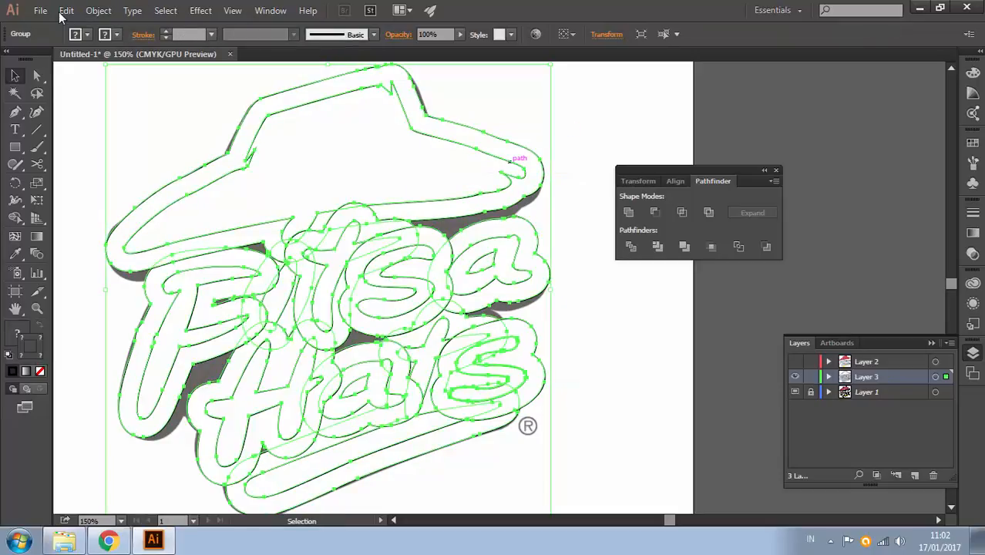
Ungroup the expanded artwork and clear the selection.
right_click(490, 159)
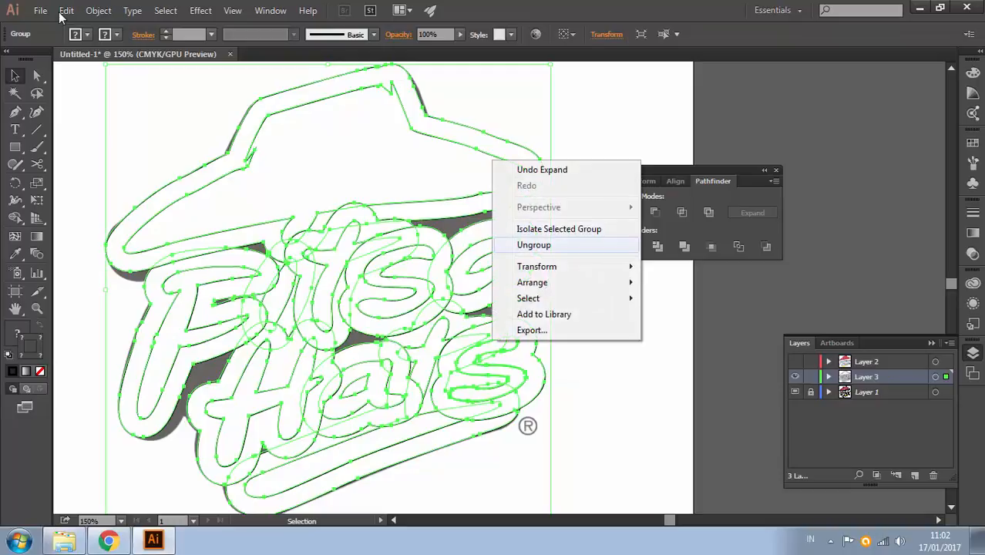
click(539, 244)
key(ctrl+shift+a)
Delete the inner hat shape, the inner t and a of Fitsa, and the offset outline around its s.
click(509, 160)
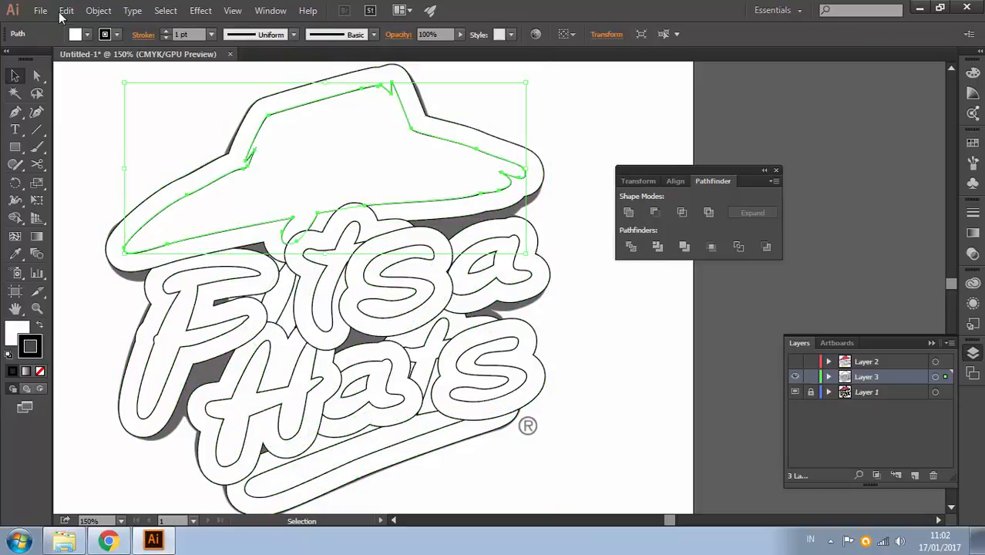
key(Delete)
click(325, 270)
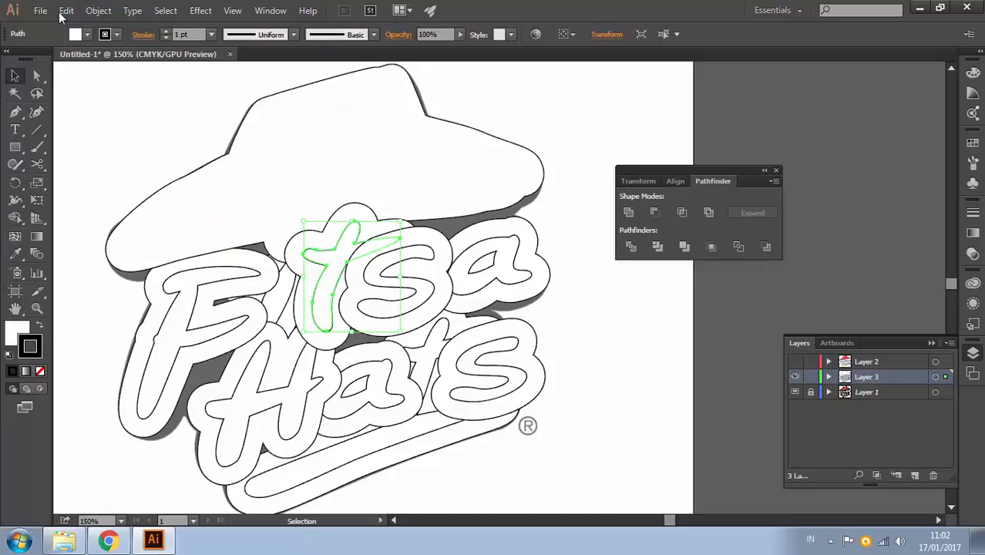
key(Delete)
click(410, 269)
key(Delete)
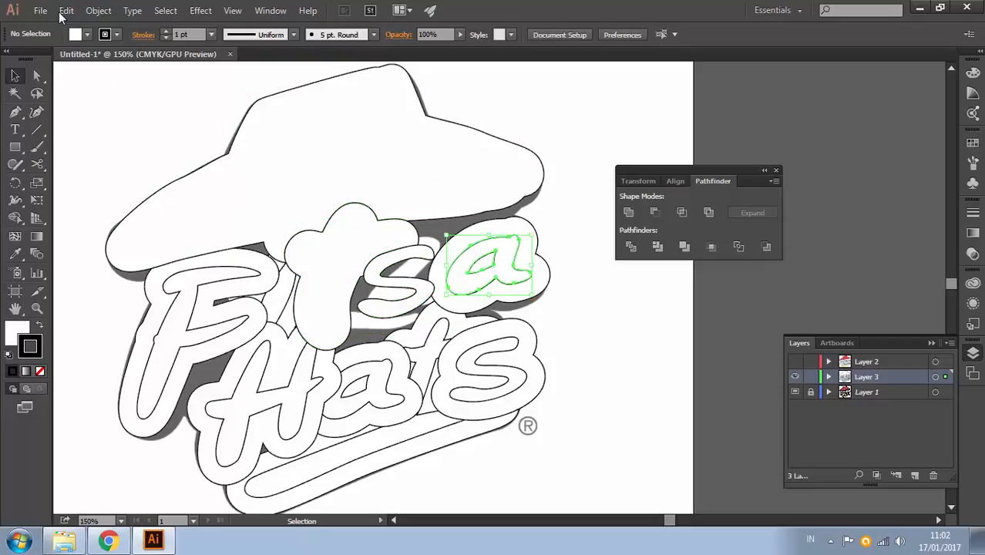
click(494, 262)
key(Delete)
Delete the inner letter shapes of Hats, the underline's inner shape and the inner F, keeping their offset outlines.
click(464, 361)
key(Delete)
click(436, 339)
key(Delete)
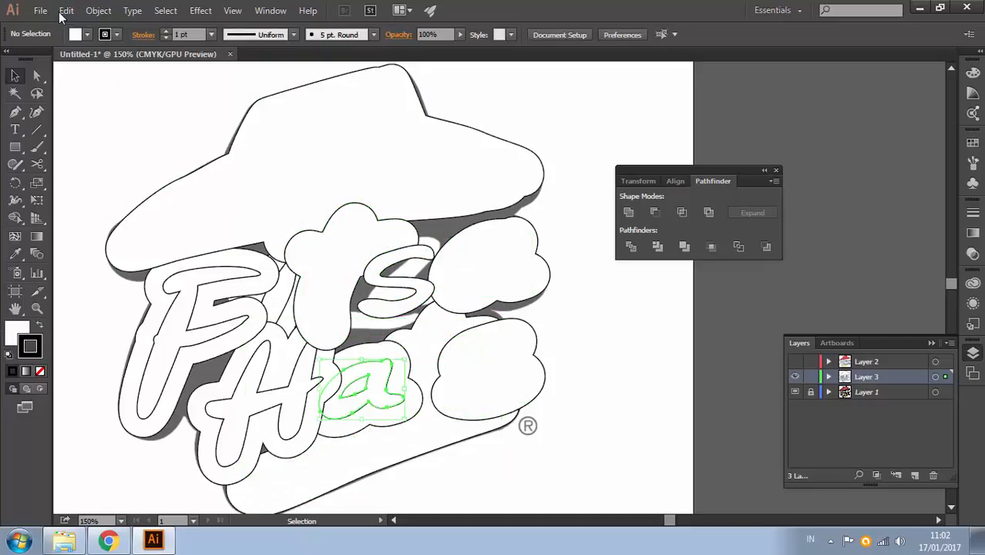
click(370, 386)
key(Delete)
click(262, 397)
key(Delete)
click(179, 330)
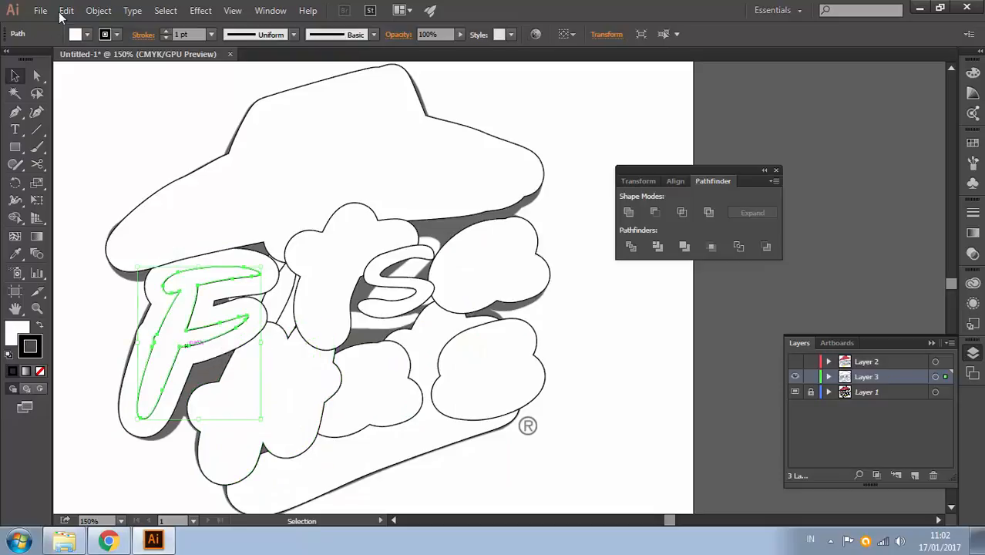
key(Delete)
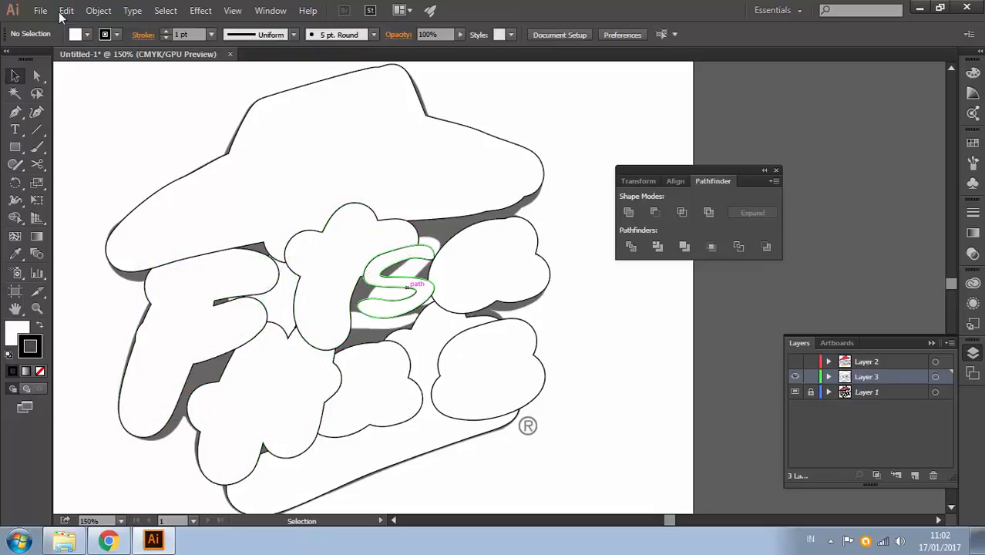
Delete the inner s of Fitsa and the offset outlines around its i and t.
click(395, 282)
key(Delete)
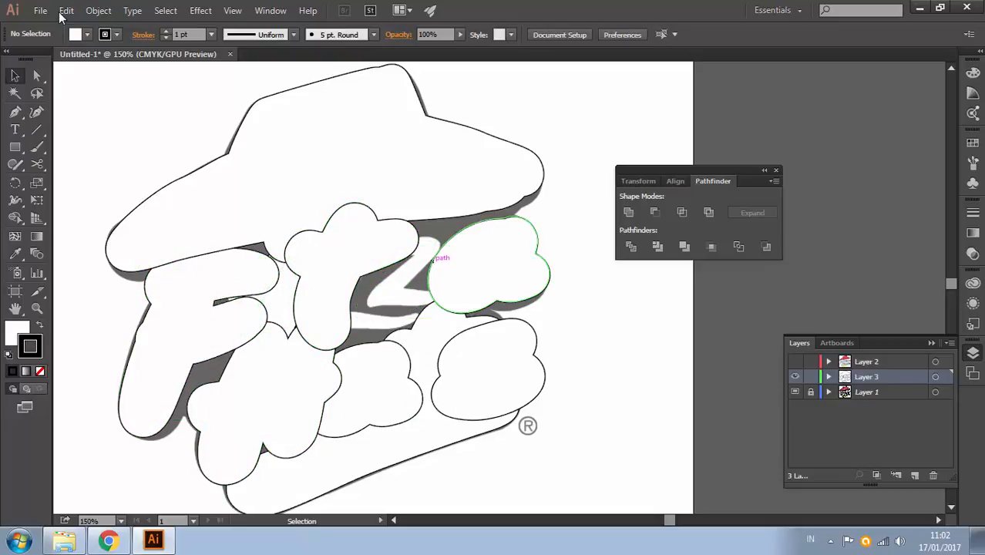
key(ctrl+z)
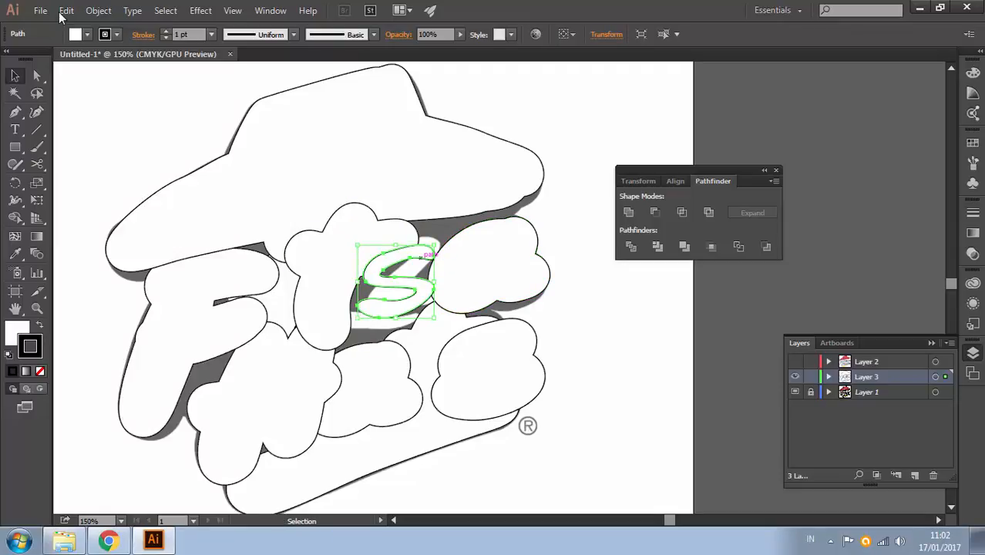
key(Delete)
click(313, 279)
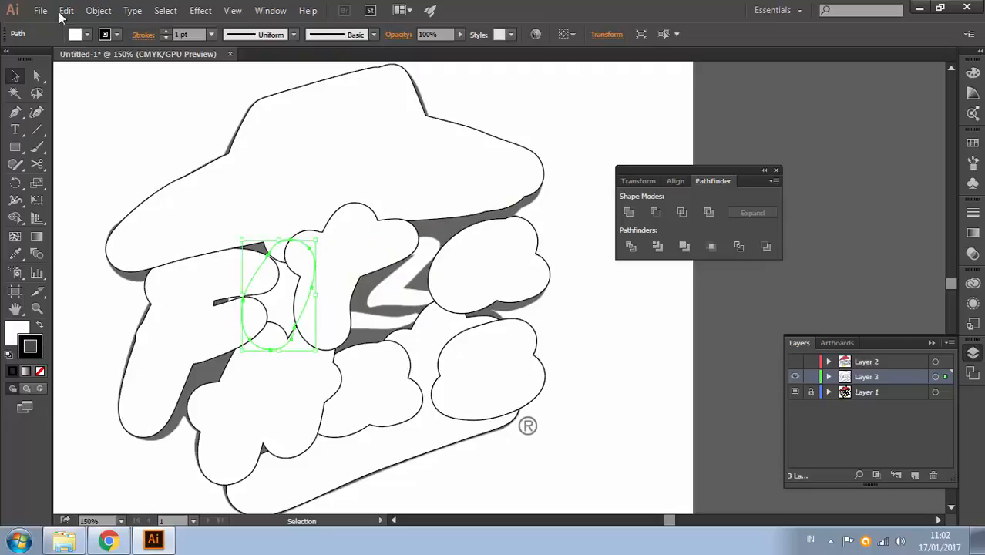
key(Delete)
click(325, 297)
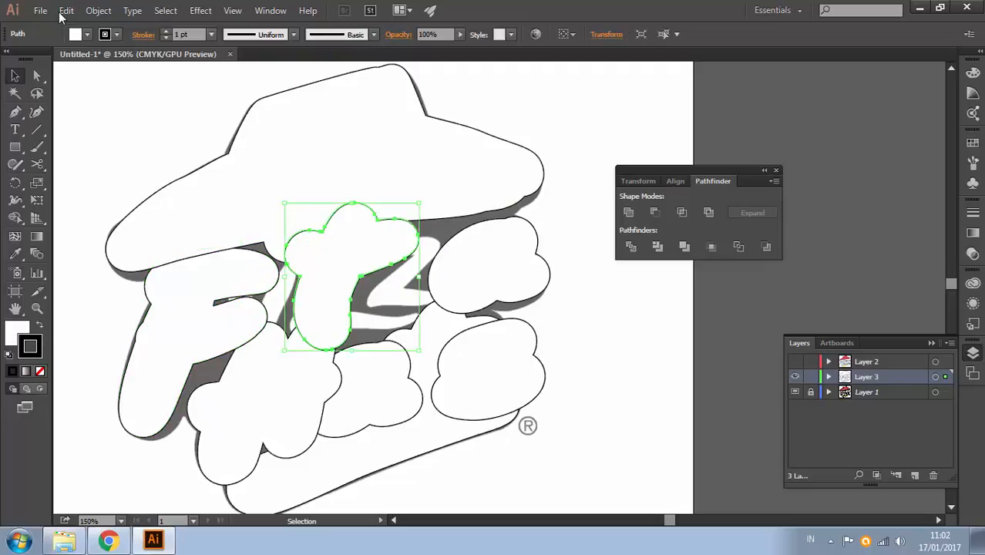
key(Delete)
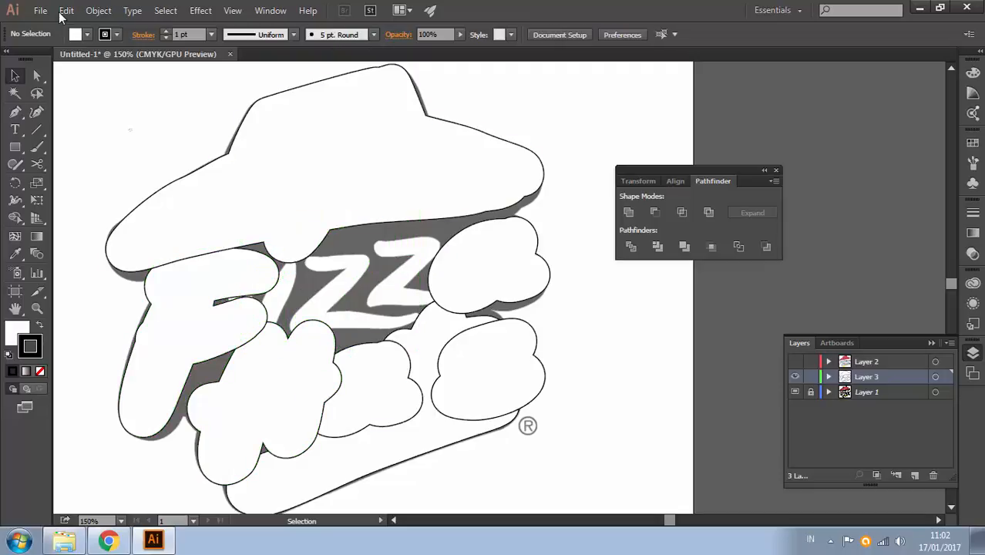
Try to unite all the remaining offset outlines into a single shape.
drag(132, 132, 532, 459)
key(ctrl+a)
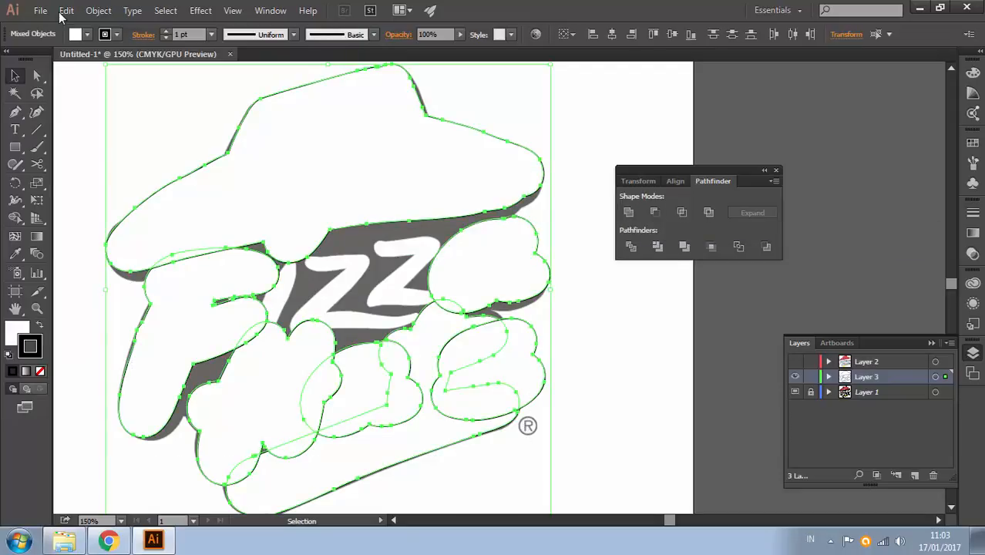
click(590, 231)
click(491, 266)
click(487, 370)
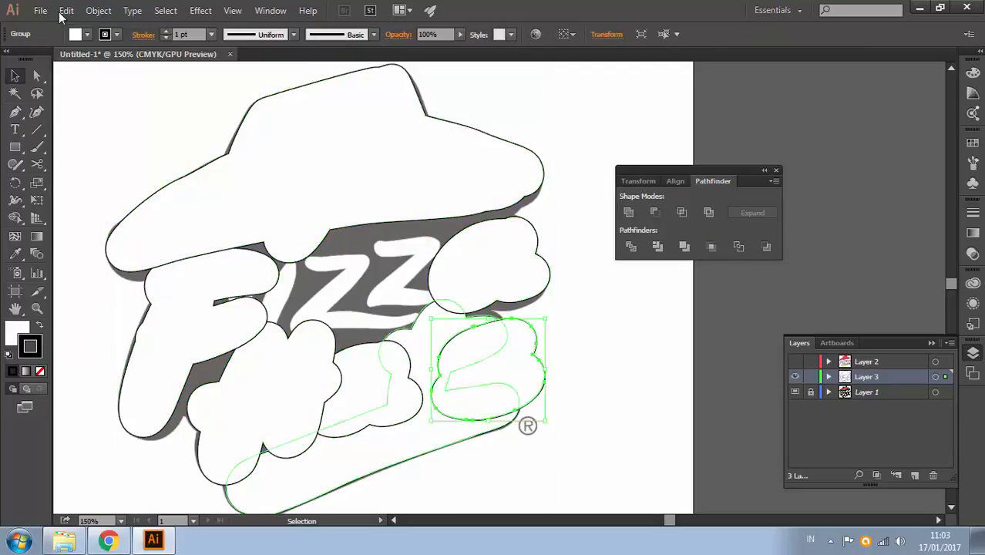
click(401, 445)
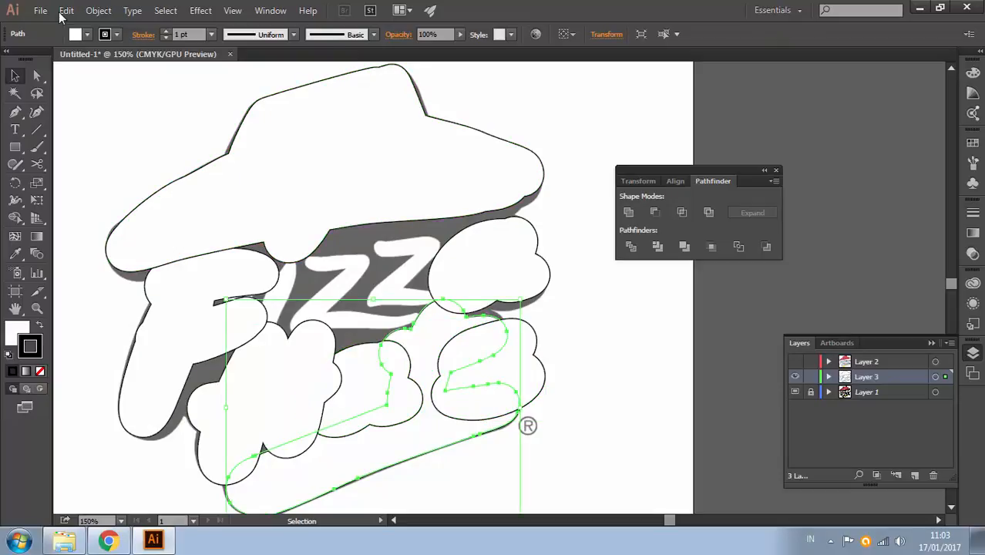
drag(121, 135, 556, 342)
click(628, 212)
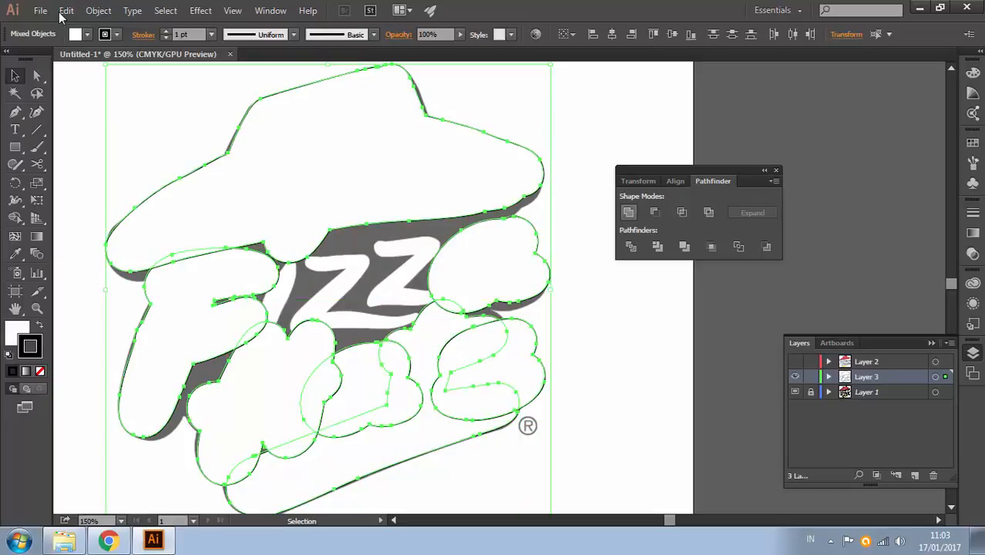
click(557, 249)
click(535, 252)
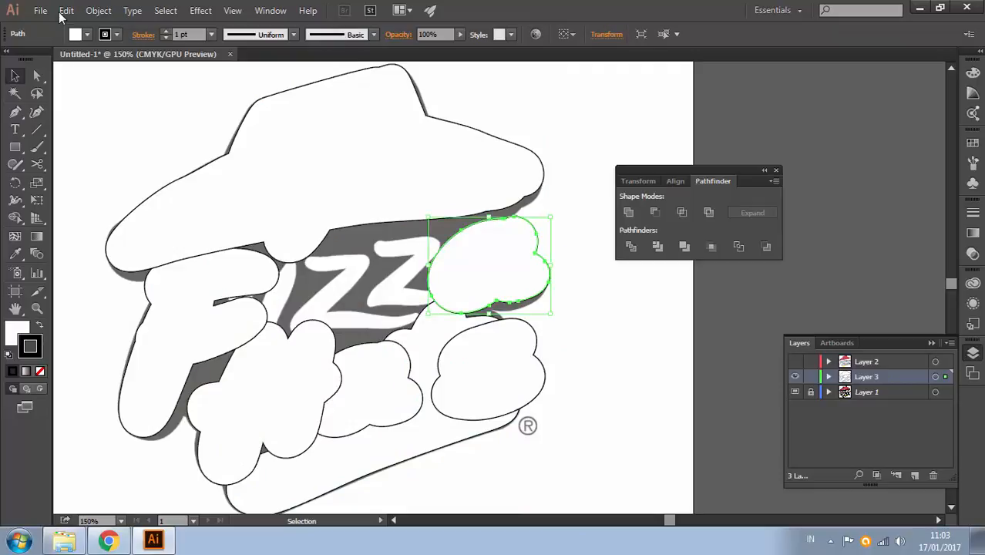
click(506, 208)
click(525, 220)
Unite the hat's offset outline with the outline around the a of Fitsa.
drag(579, 155, 504, 260)
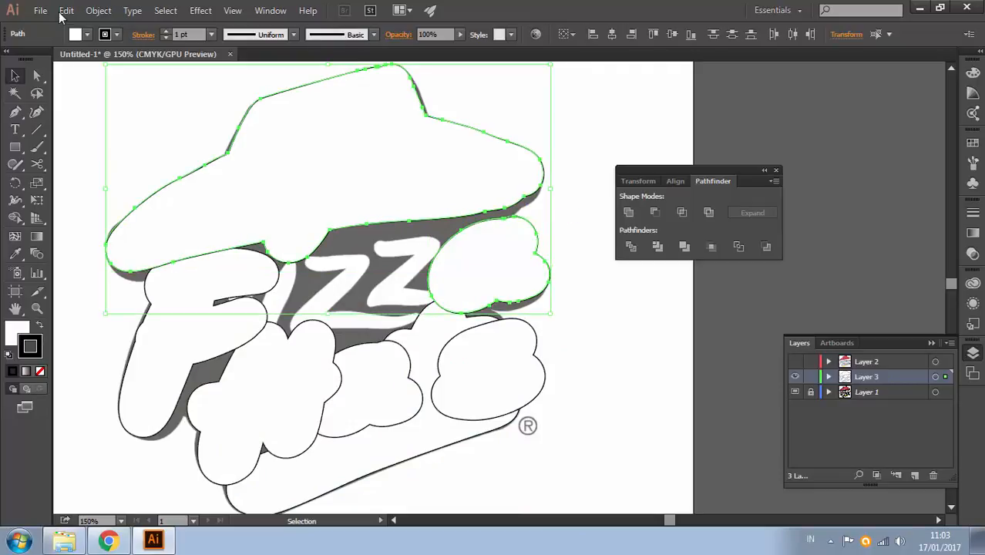
click(629, 212)
click(575, 232)
click(520, 246)
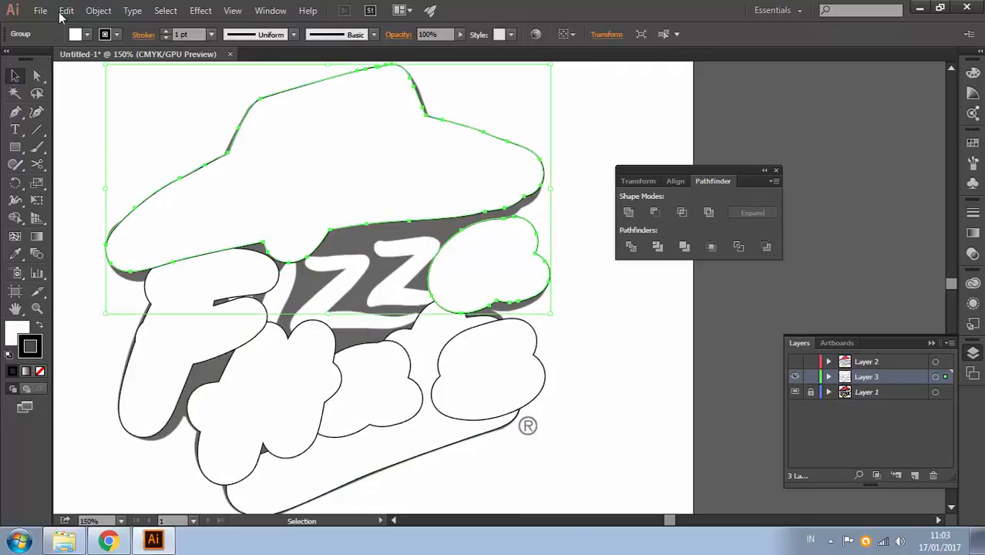
Try to unite the hat and a group with the outline around the final s of Hats.
drag(521, 381, 519, 381)
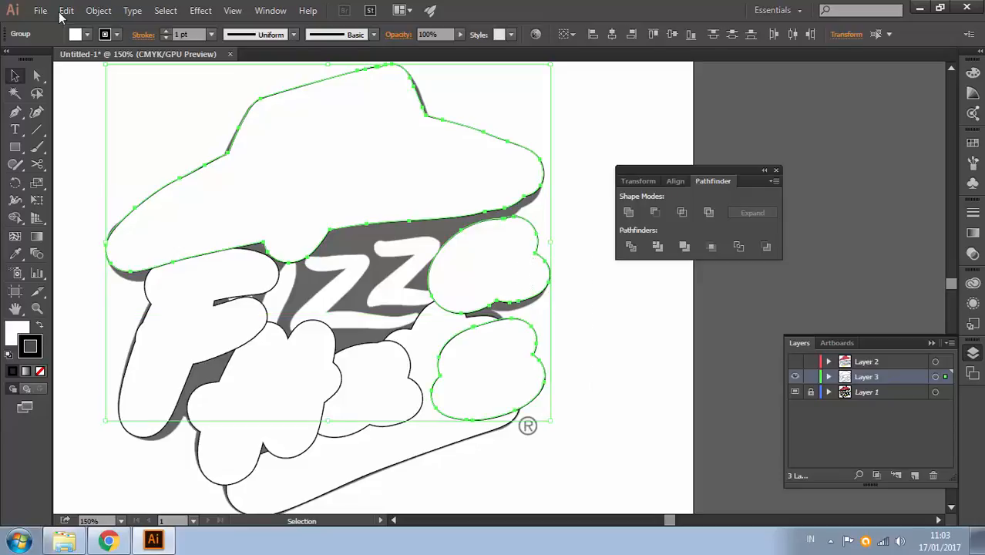
click(629, 212)
click(586, 246)
Try to unite the outline around the final s of Hats with the underline's offset outline.
drag(571, 319, 484, 441)
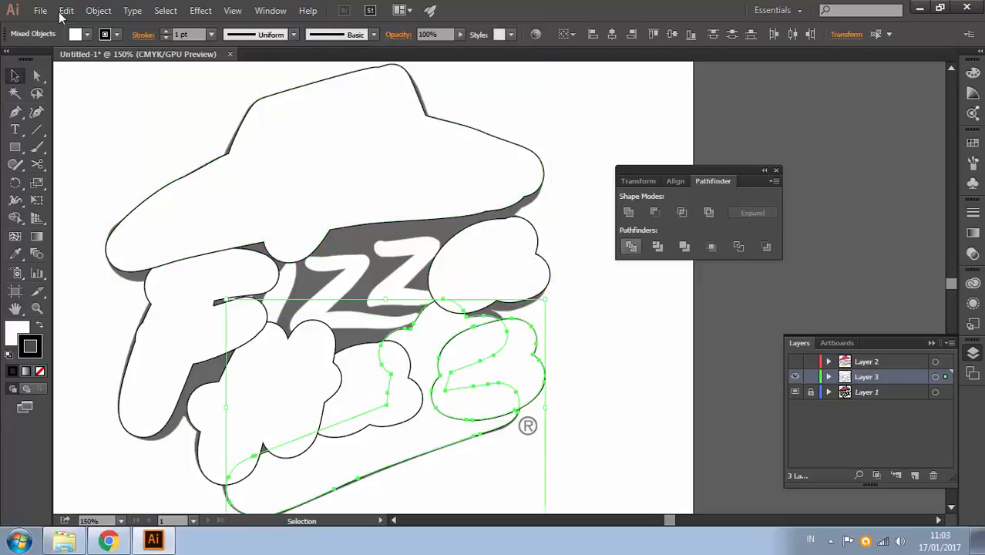
click(628, 212)
click(590, 339)
click(501, 366)
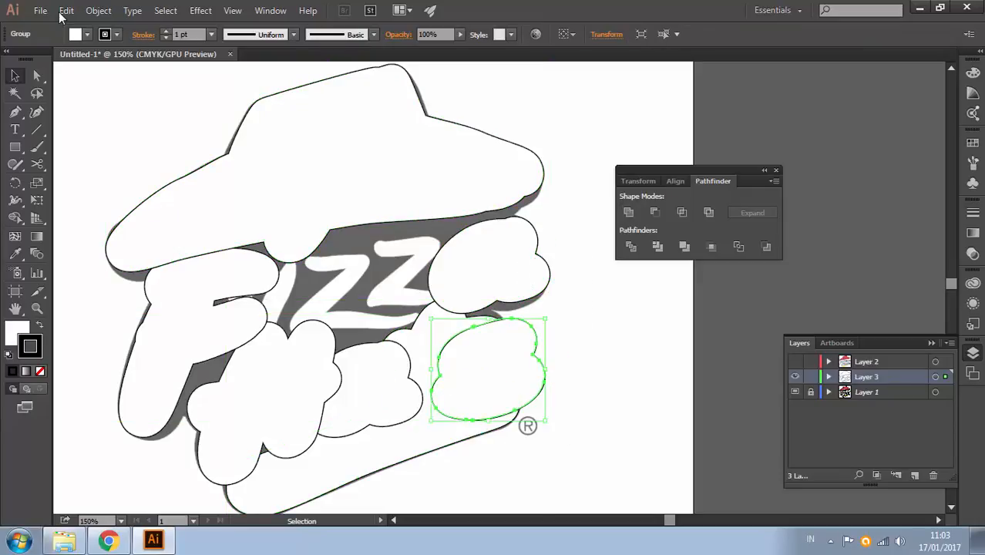
click(578, 431)
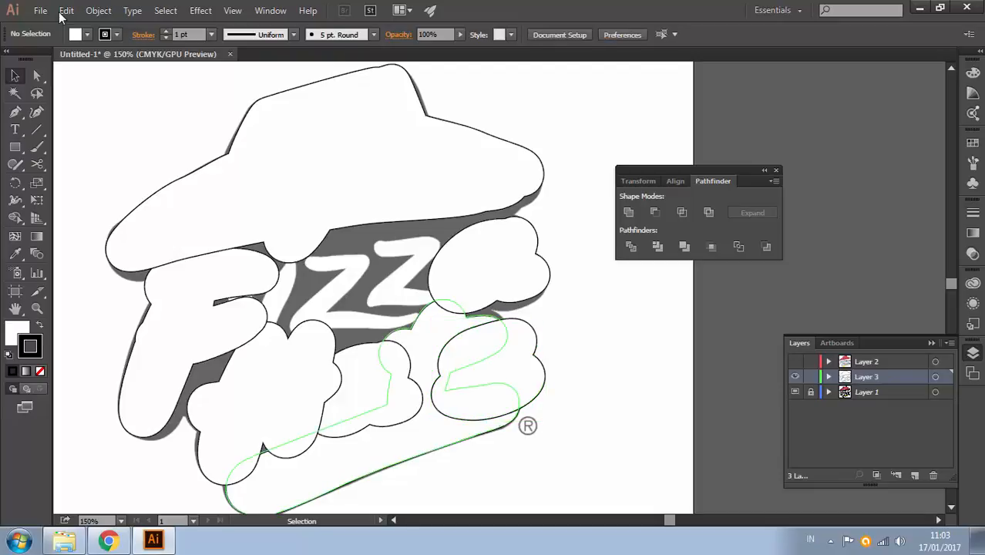
Check the underline and final s outlines separately, select both together, then clear the selection.
click(451, 433)
click(534, 398)
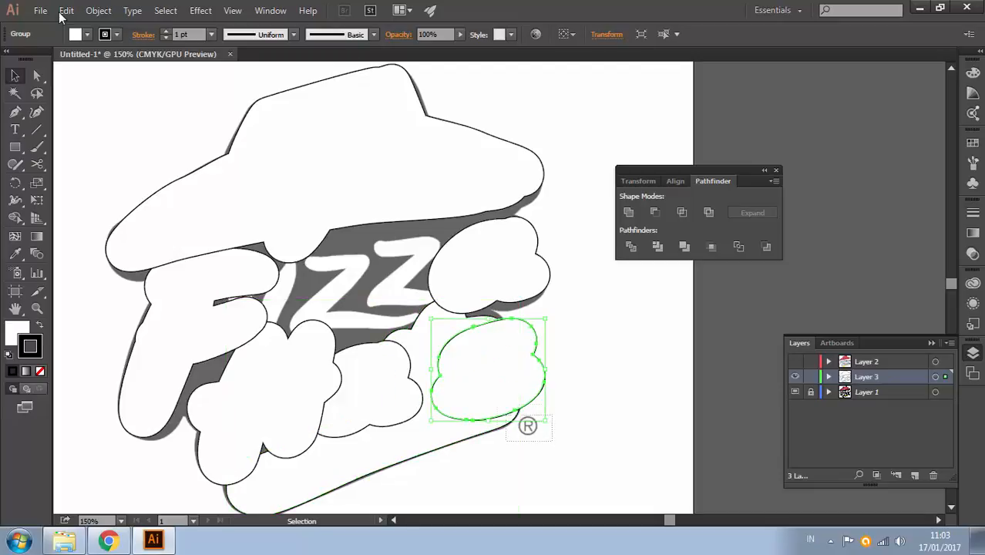
drag(552, 441, 487, 392)
click(578, 432)
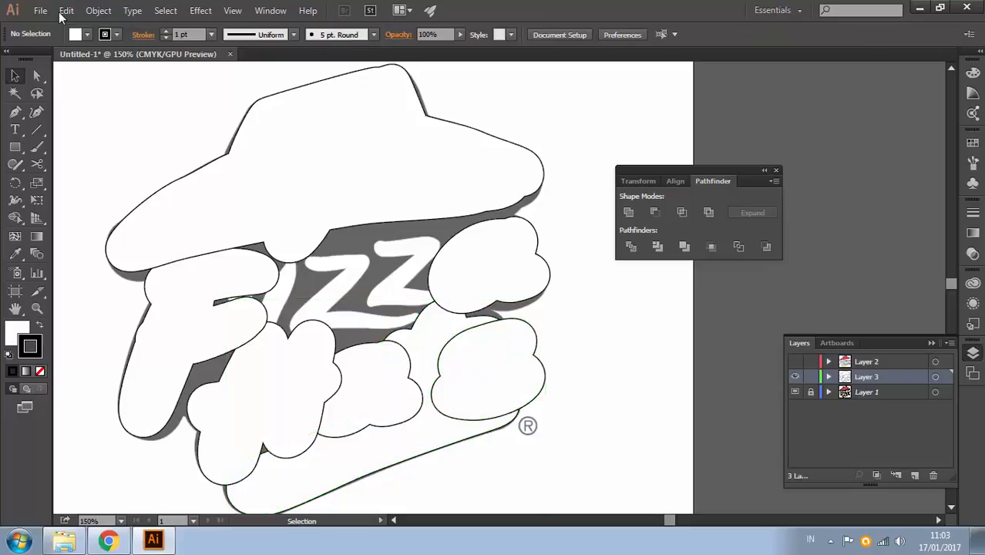
click(515, 398)
click(500, 427)
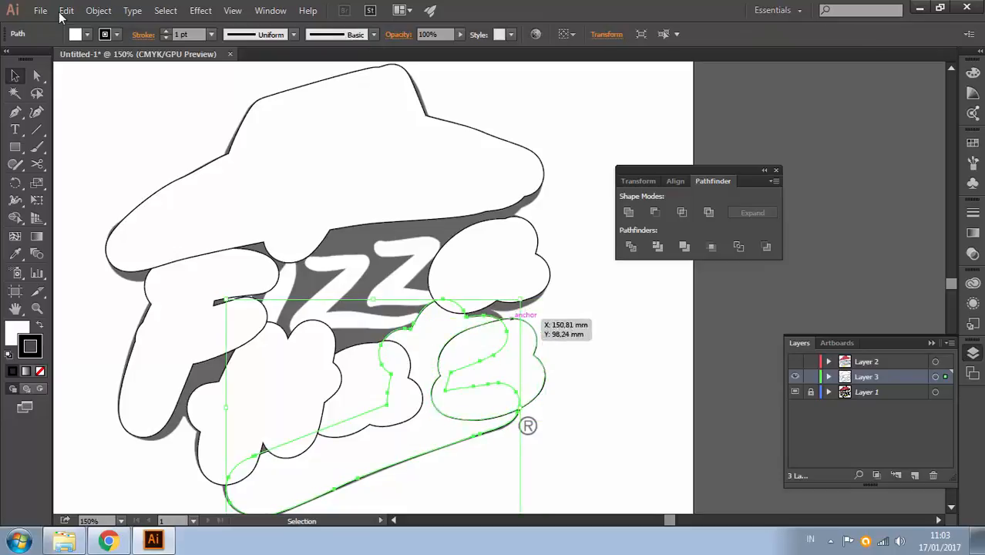
shift+click(535, 334)
click(574, 374)
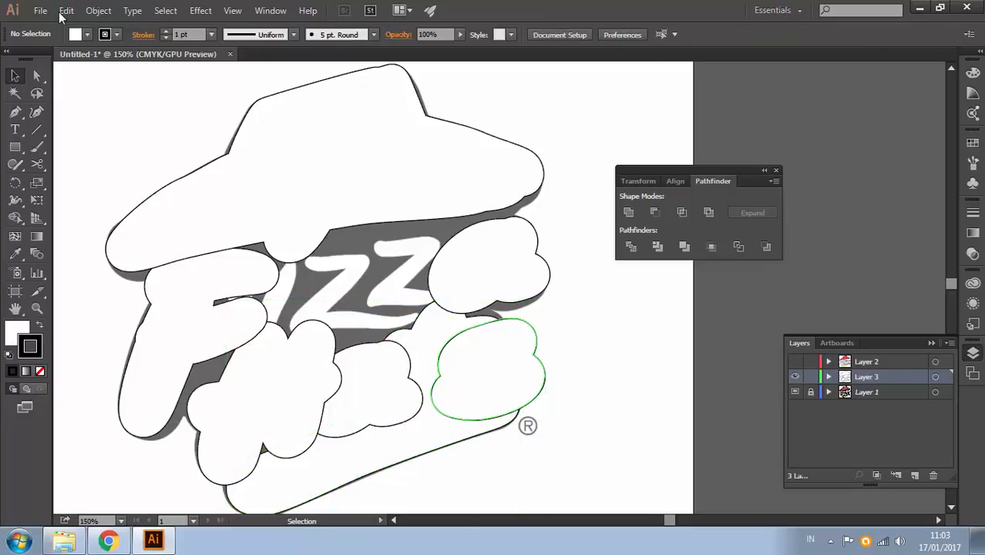
Move the underline outline and undo the move, then retry uniting it with the outline around the final s.
drag(527, 404, 512, 294)
click(412, 340)
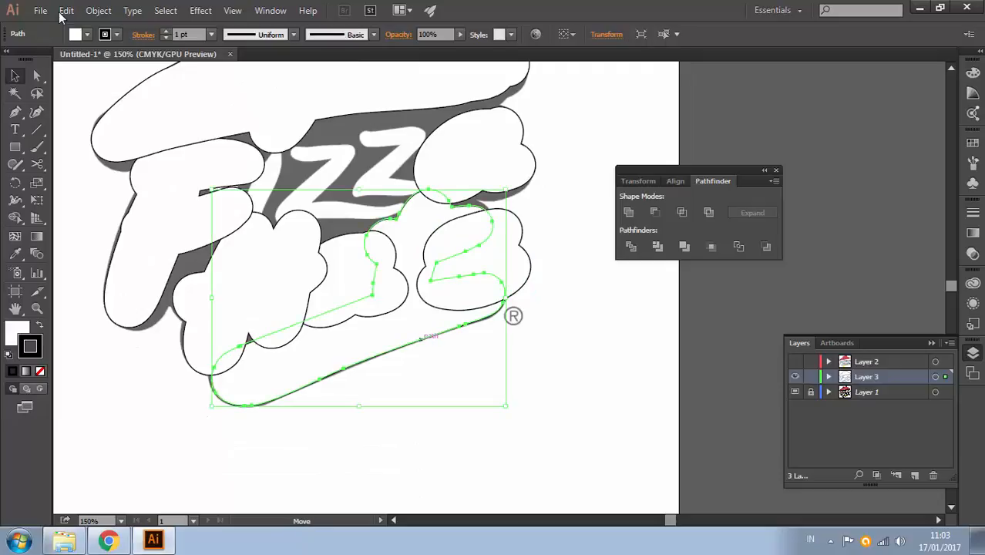
drag(421, 339, 430, 417)
key(ctrl+z)
shift+click(512, 251)
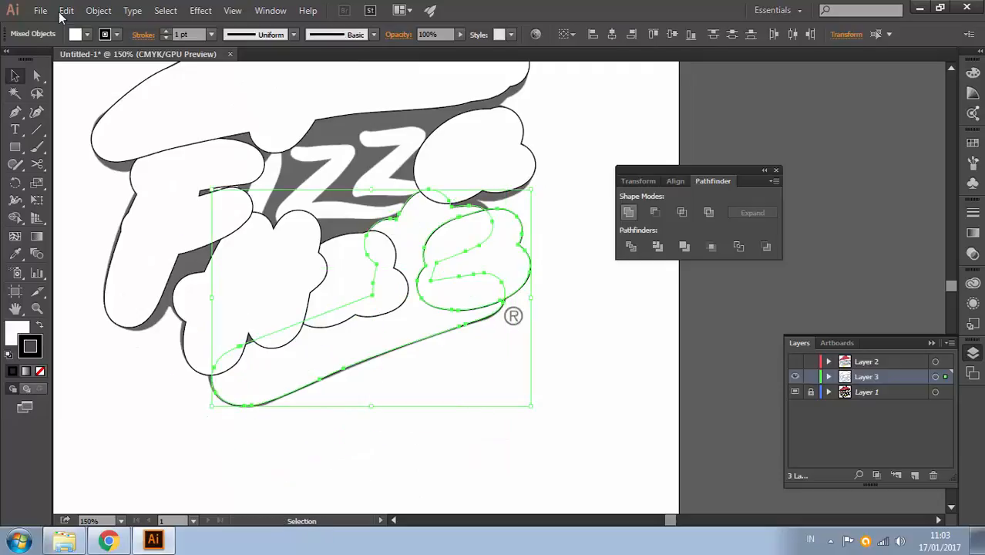
click(573, 260)
click(479, 259)
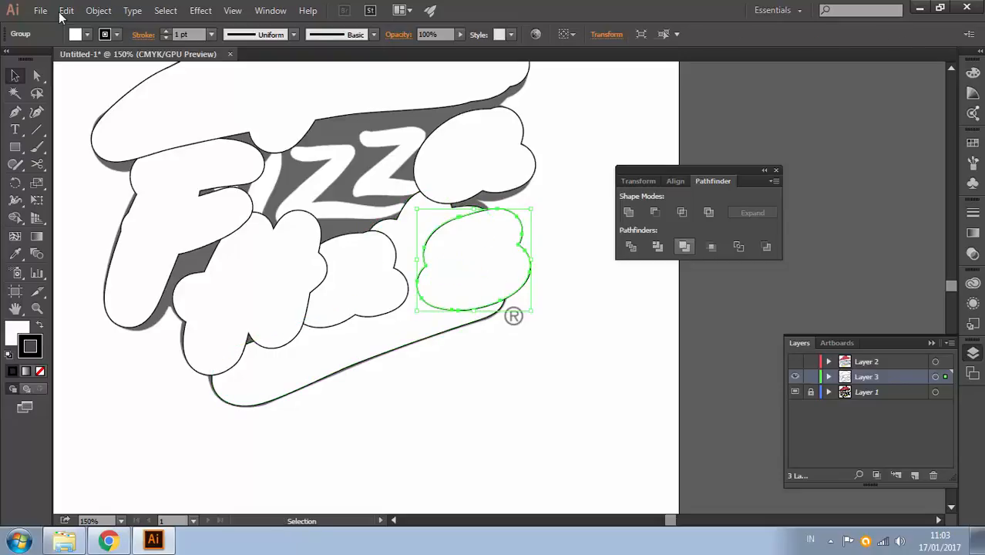
Try to merge the outline around the final s of Hats, move it as a test, and undo the move.
click(684, 247)
click(574, 256)
drag(474, 260, 572, 279)
key(ctrl+z)
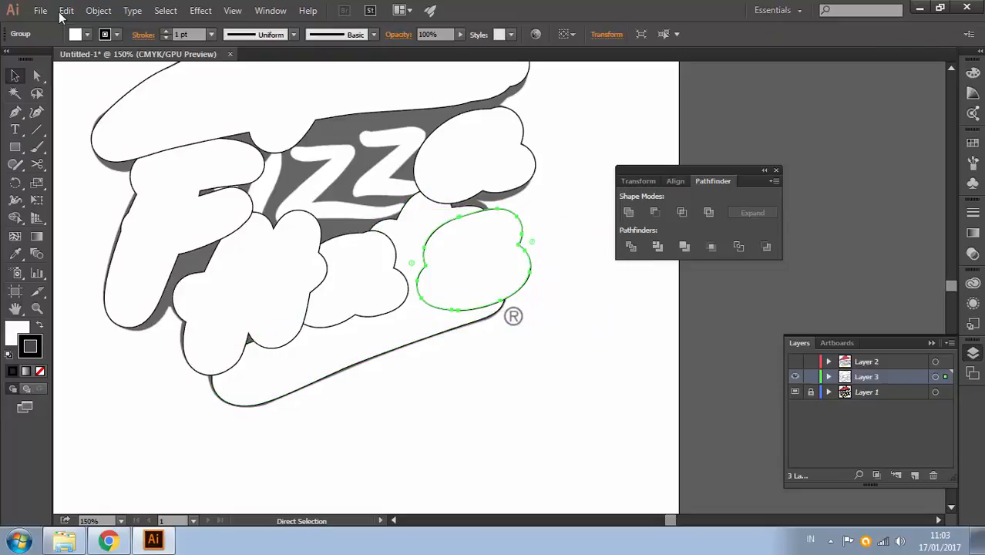
click(574, 266)
click(412, 323)
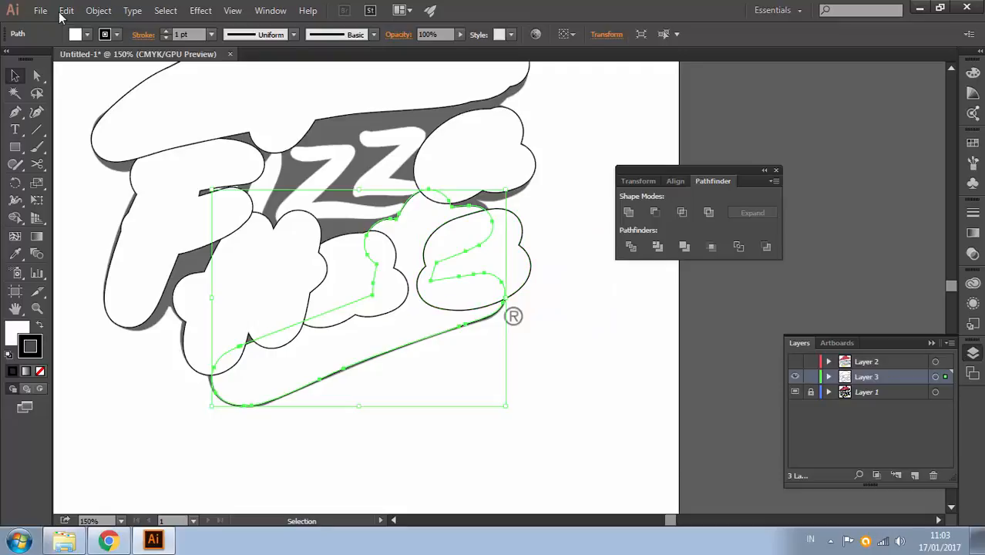
Move the underline outline aside, isolate the final s outline to inspect its group, and undo the move.
drag(413, 323, 450, 450)
click(474, 260)
double_click(474, 261)
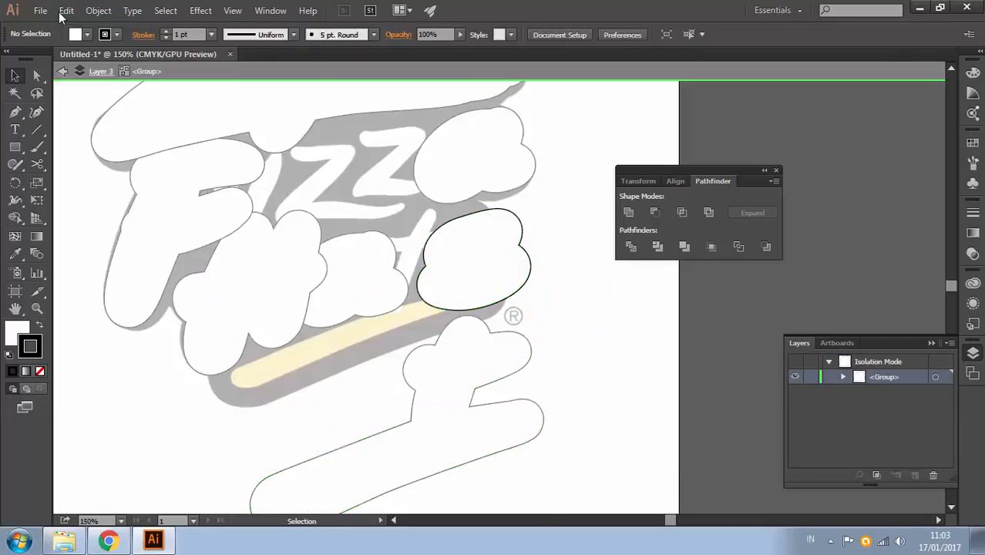
key(ctrl+z)
key(ctrl+z)
click(574, 266)
click(505, 256)
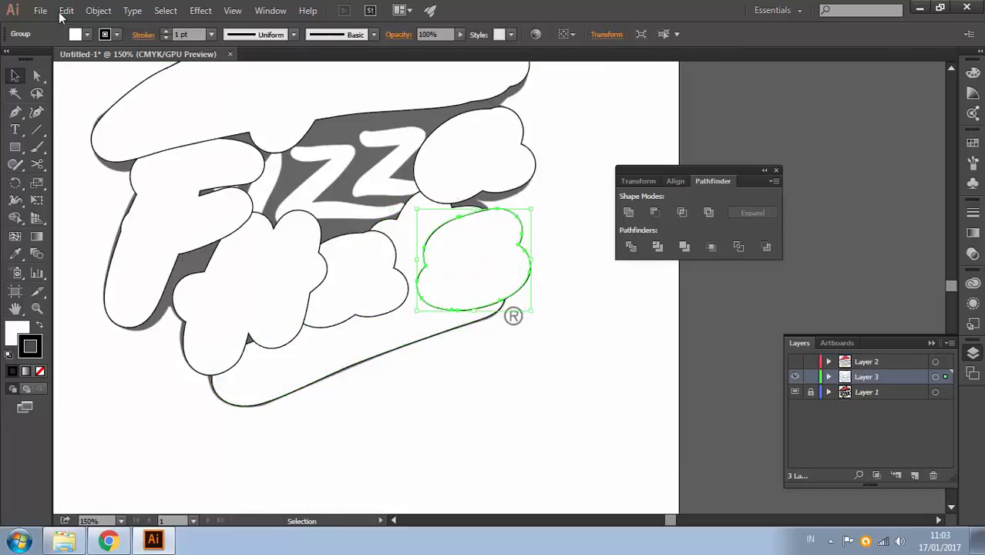
right_click(510, 254)
click(578, 223)
drag(575, 223, 557, 349)
mouse_move(550, 146)
mouse_down()
mouse_move(520, 253)
mouse_move(191, 476)
mouse_up()
right_click(390, 219)
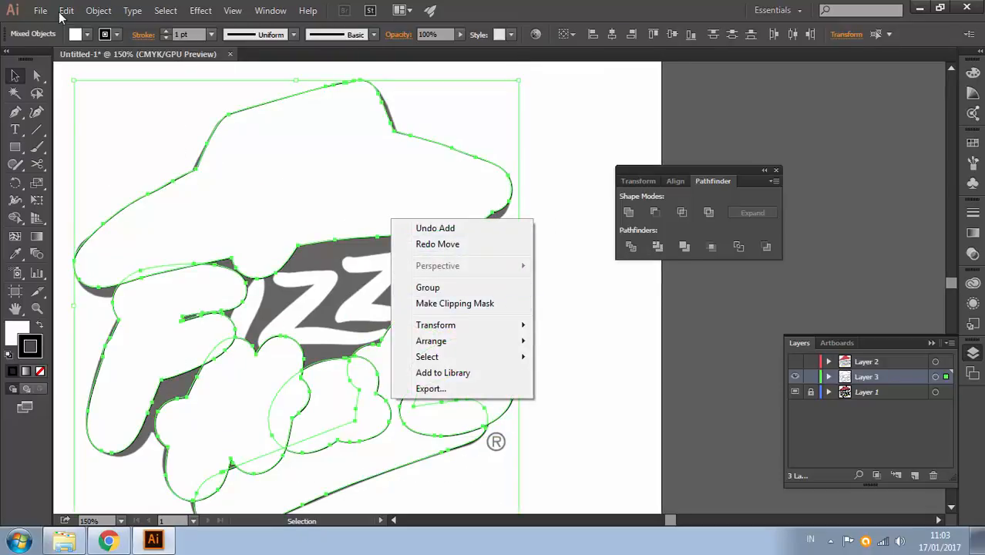
click(574, 254)
Ungroup the hat outline from the outline around the a of Fitsa and select each one to check it is separate.
click(494, 196)
right_click(494, 196)
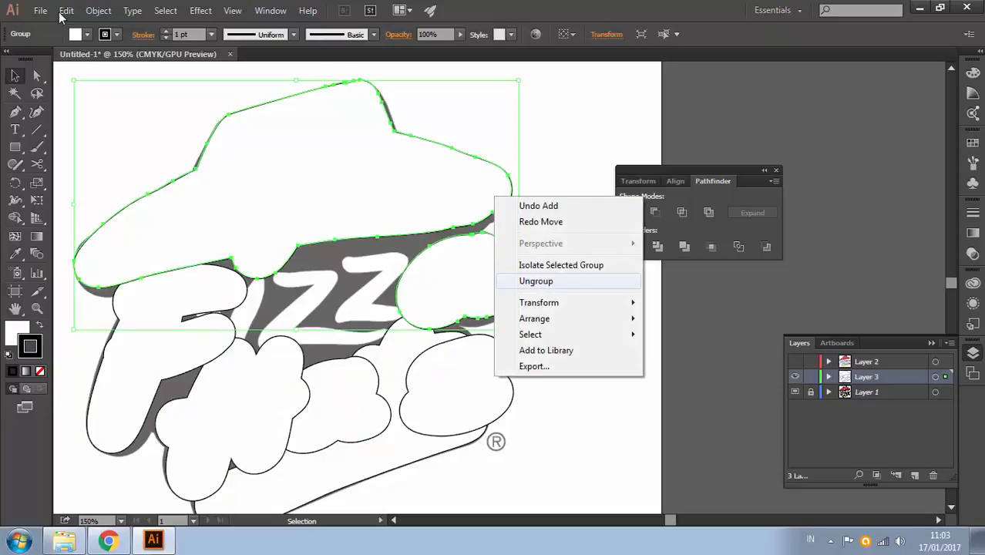
click(537, 282)
click(575, 282)
click(482, 282)
click(440, 189)
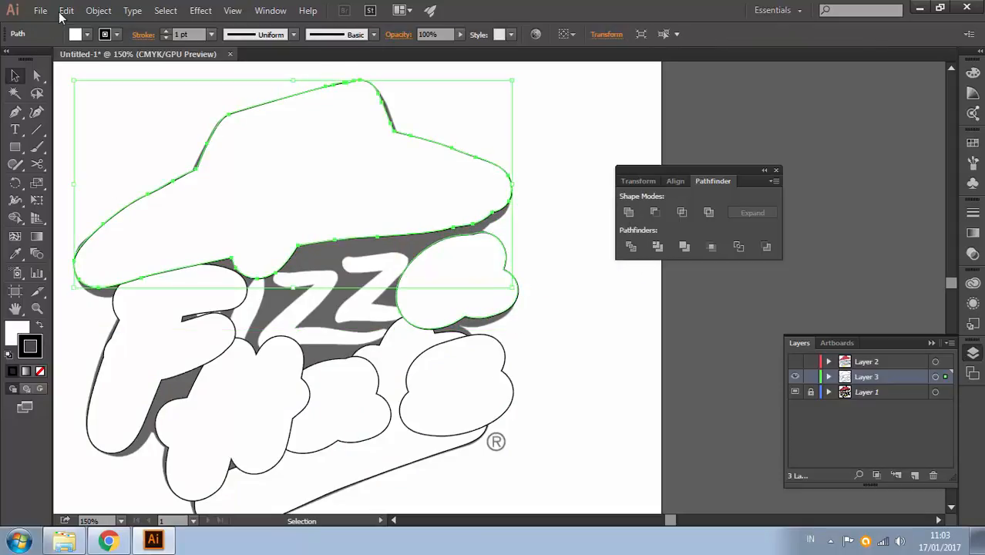
click(463, 282)
click(459, 385)
click(458, 281)
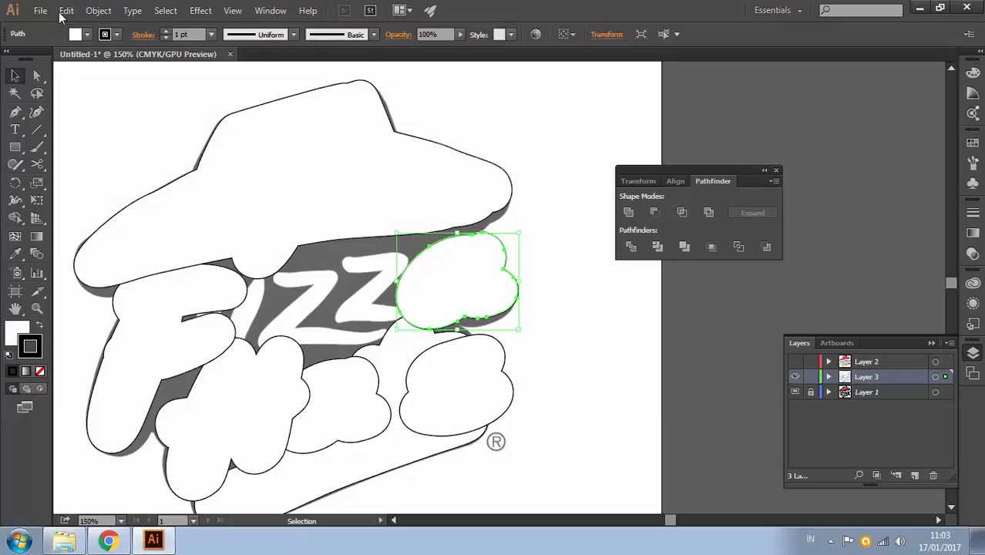
drag(536, 286, 562, 350)
Ungroup the offset outline around the final s of Hats.
click(459, 385)
key(ctrl+shift+g)
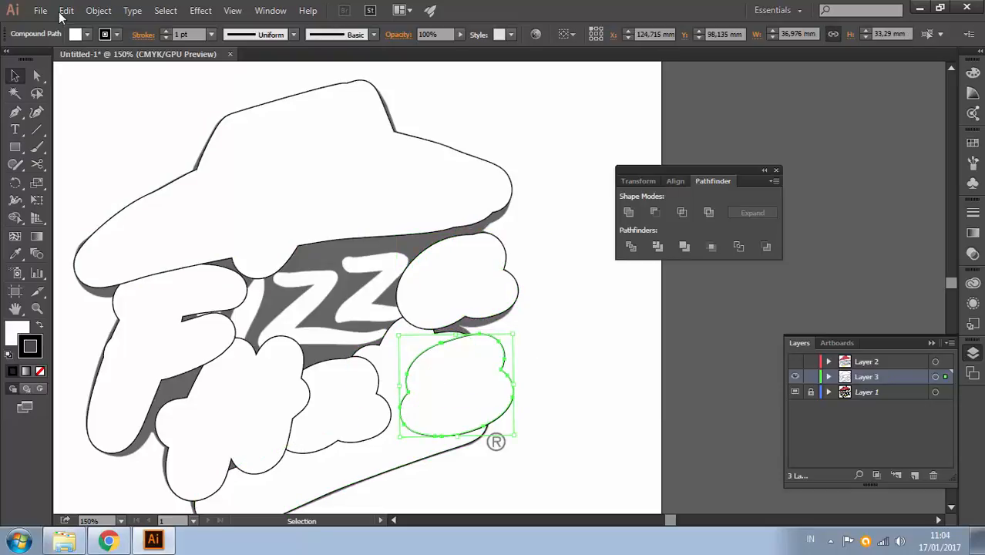
click(539, 432)
click(493, 390)
right_click(501, 387)
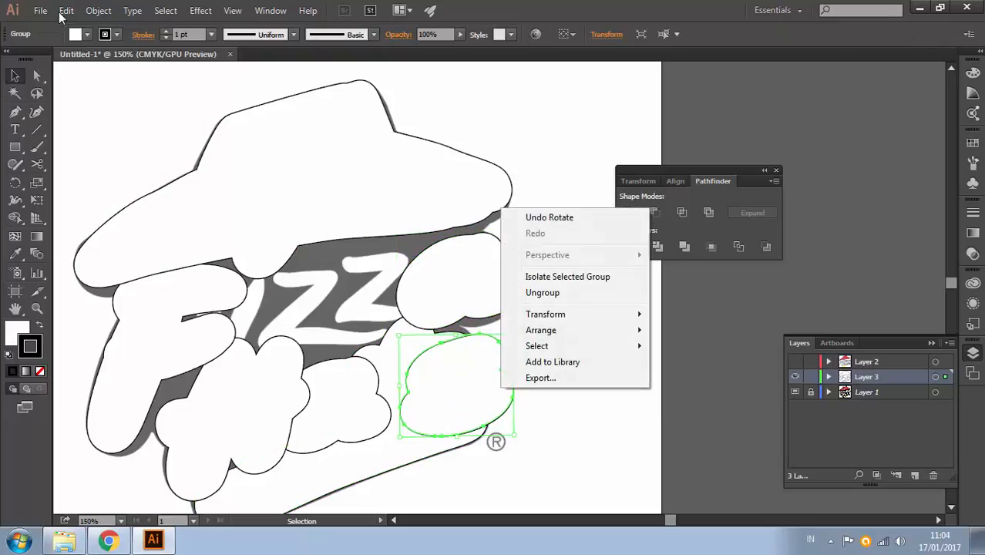
click(543, 292)
click(559, 347)
click(466, 381)
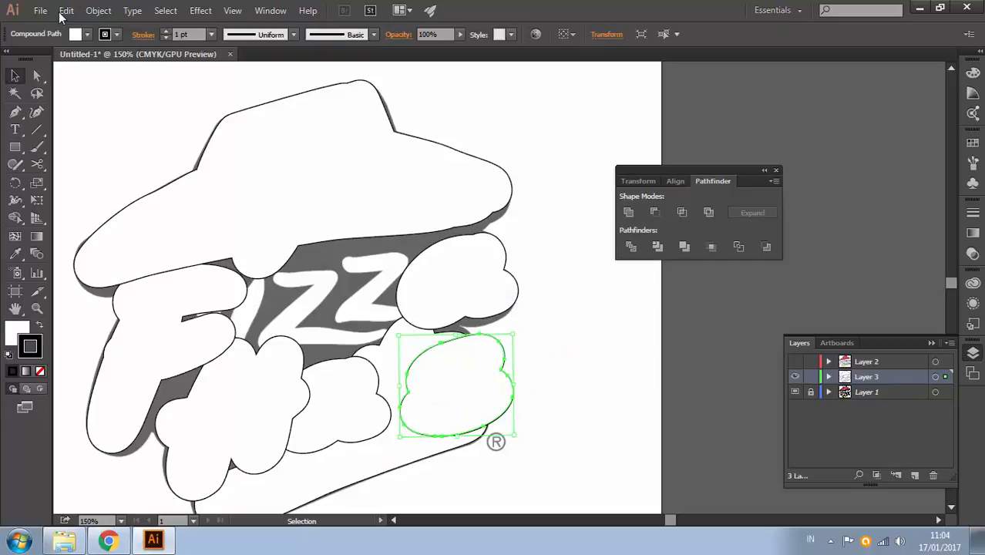
Move the final s outline aside as a test and undo the trial edits back to its ungrouping.
drag(466, 382, 552, 362)
key(ctrl+z)
click(462, 446)
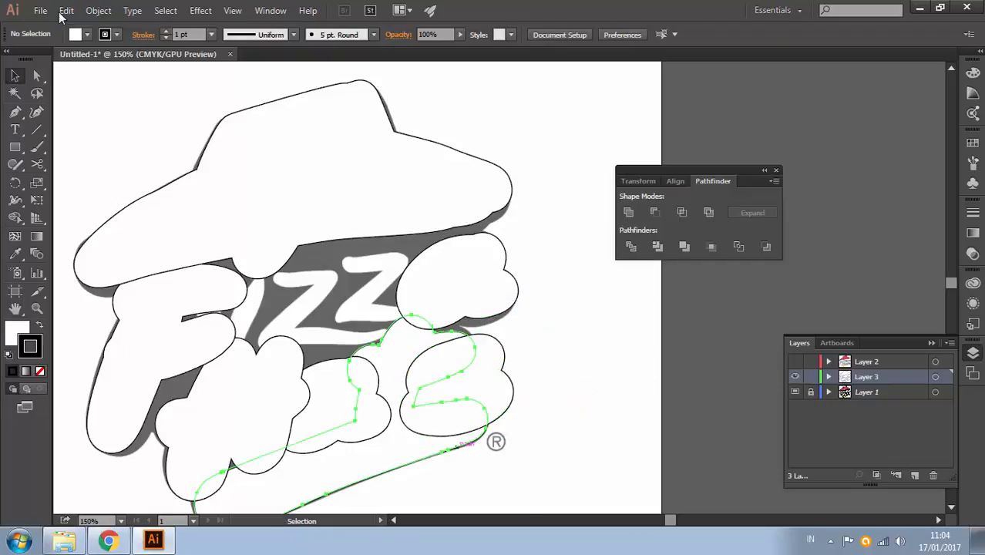
right_click(458, 443)
click(60, 16)
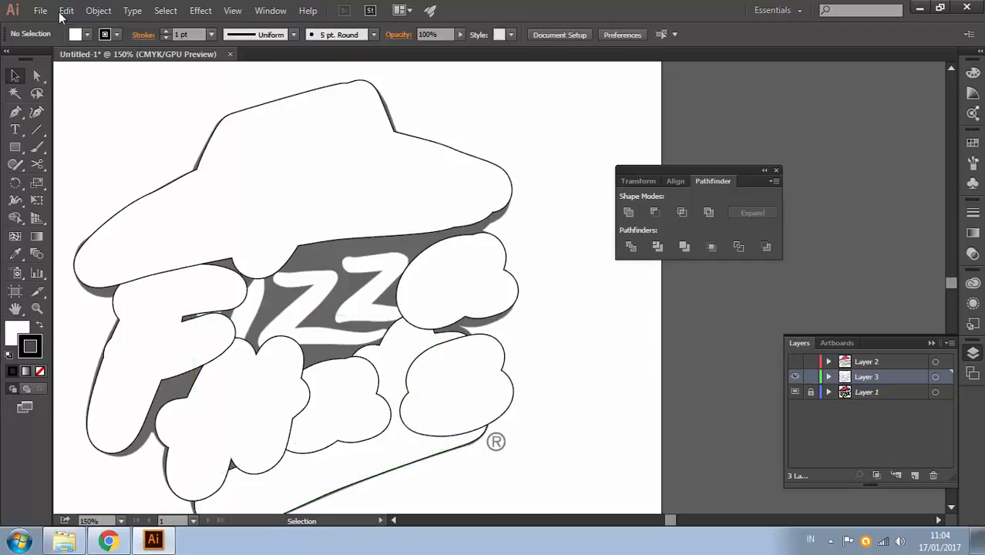
key(ctrl+z)
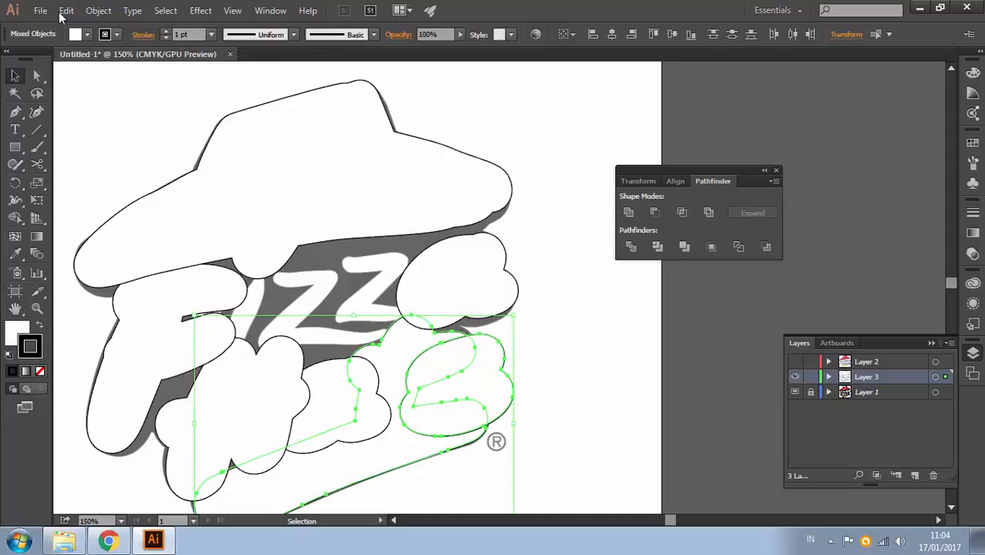
key(ctrl+z)
key(ctrl+z)
key(ctrl+z)
key(ctrl+z)
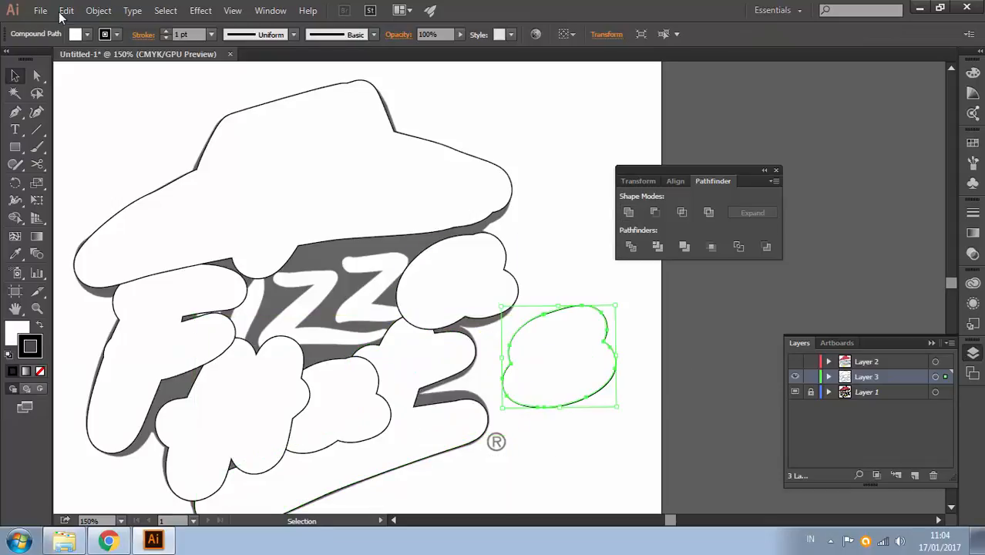
Release the compound path of the outline around the final s of Hats.
right_click(494, 390)
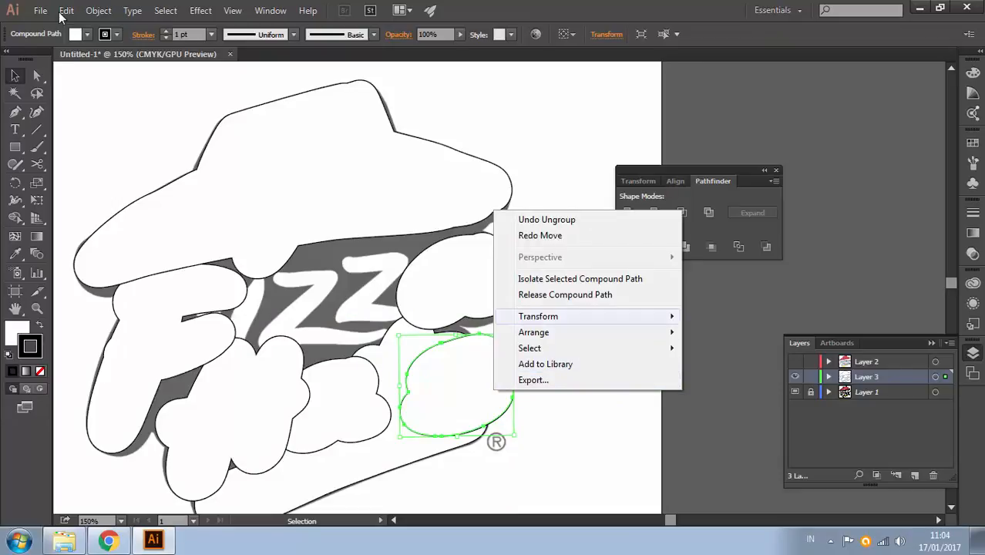
click(565, 294)
click(565, 308)
click(481, 378)
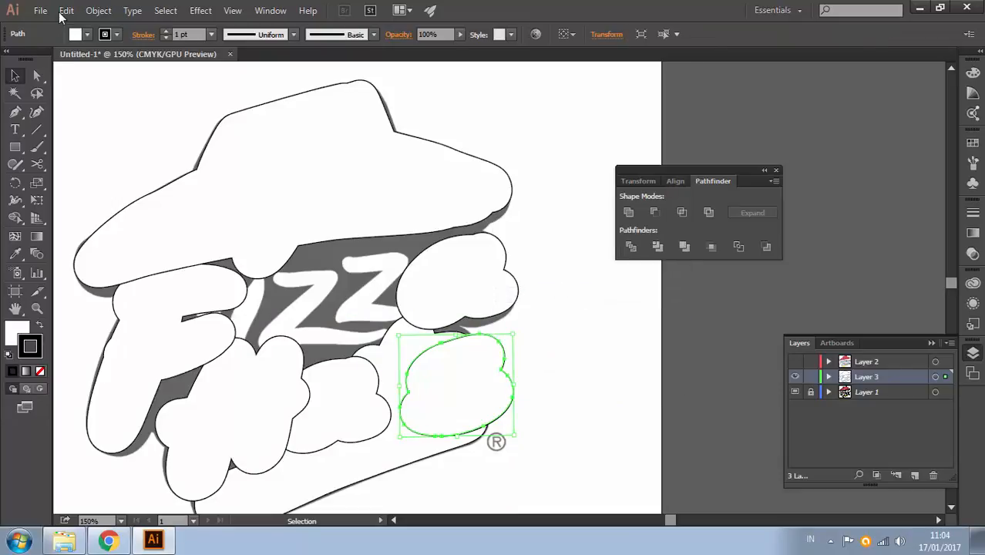
Unite the underline's offset outline with the outline around the final s of Hats.
click(471, 438)
right_click(471, 438)
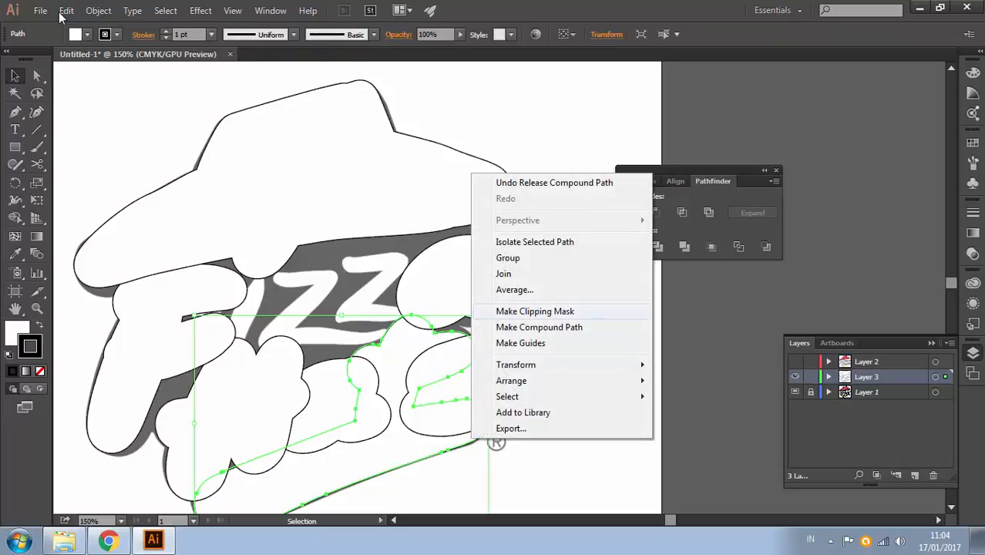
click(565, 458)
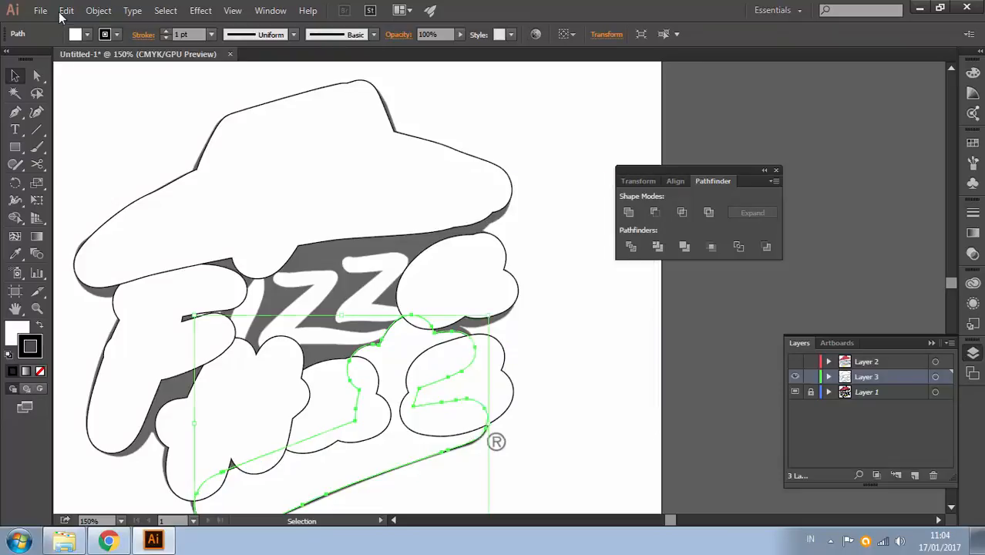
drag(565, 458, 461, 389)
click(629, 212)
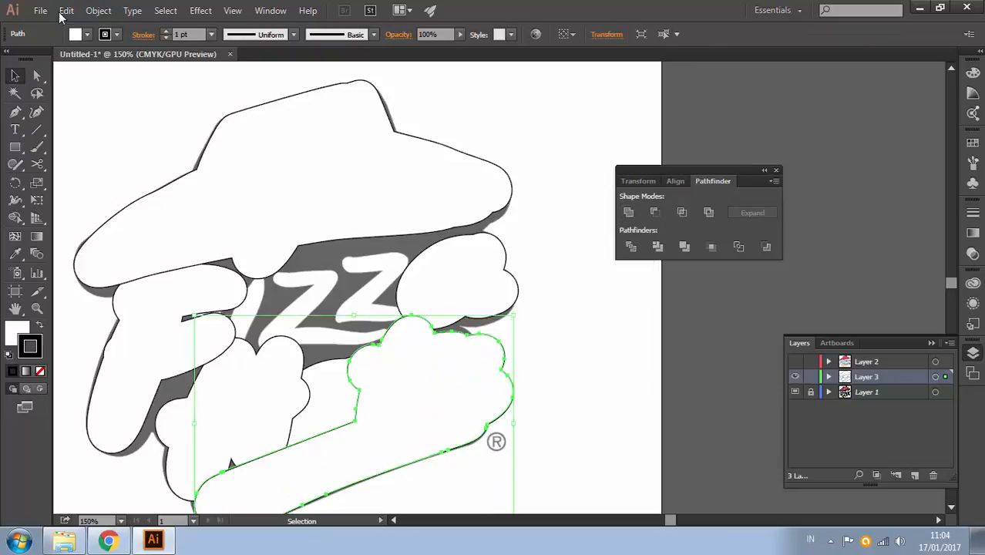
click(565, 385)
Unite the outline around the a of Hats with the combined underline and s outline.
drag(470, 432, 570, 261)
click(432, 232)
shift+click(512, 250)
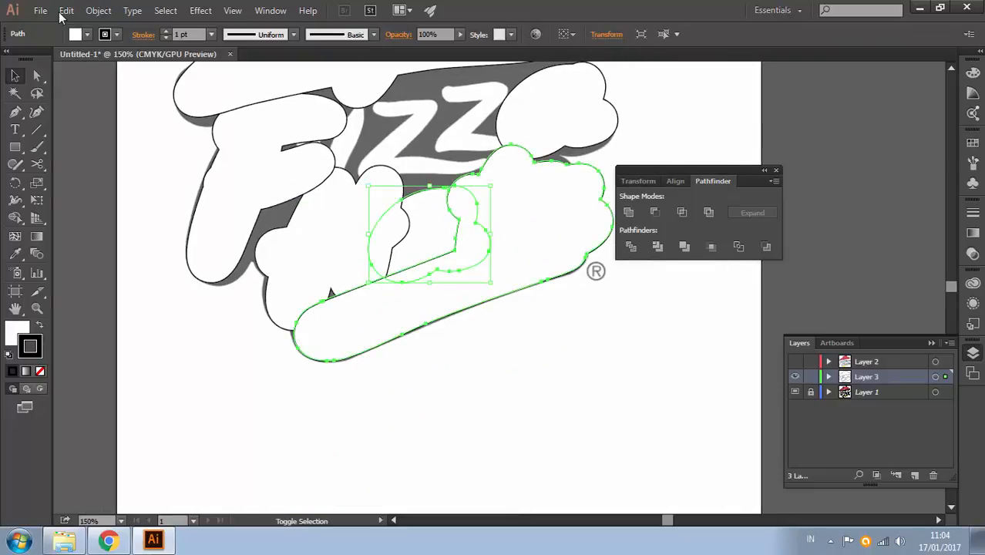
click(629, 212)
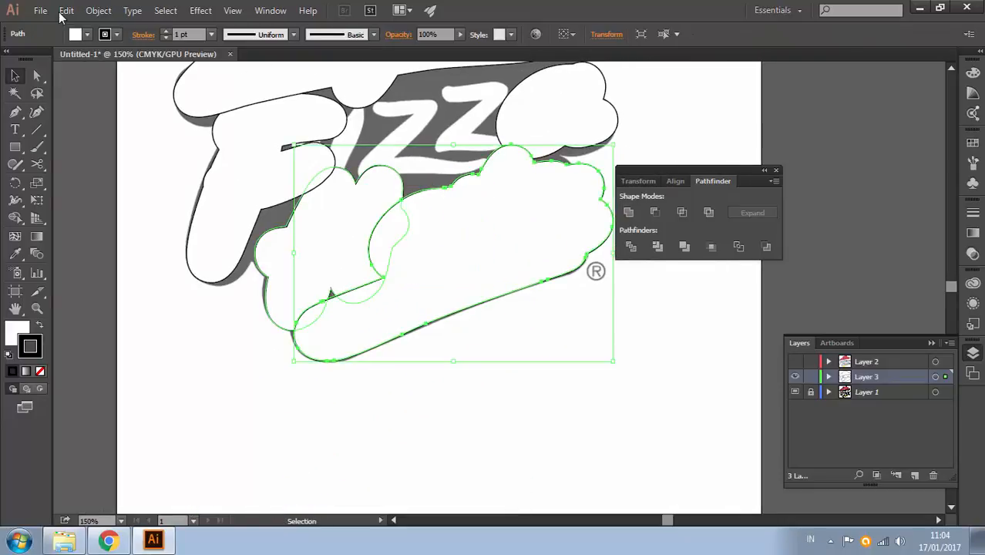
Unite the outline around the H of Hats with the combined lower outline.
click(340, 239)
shift+click(462, 255)
click(629, 212)
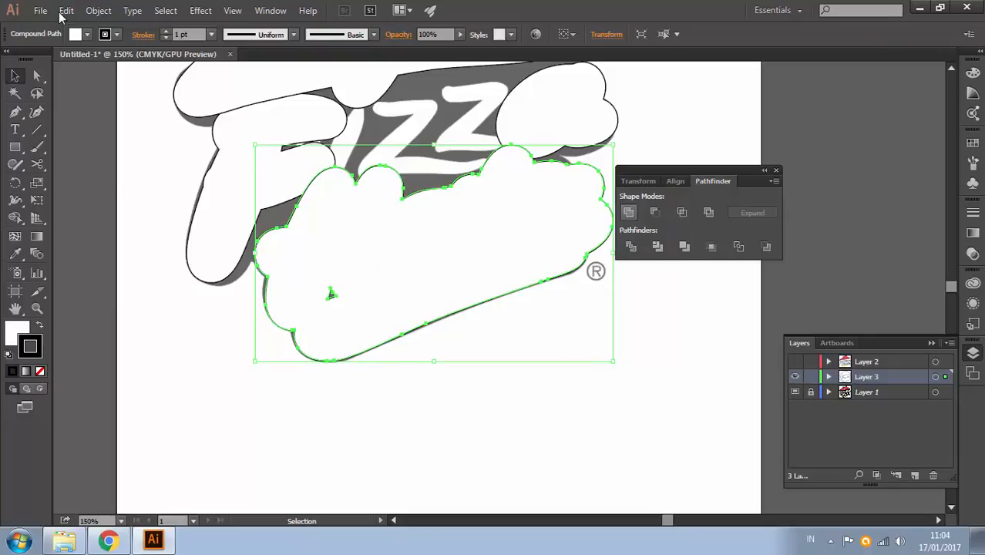
Unite the outline around the F of Fitsa with the combined Hats outline.
shift+click(228, 192)
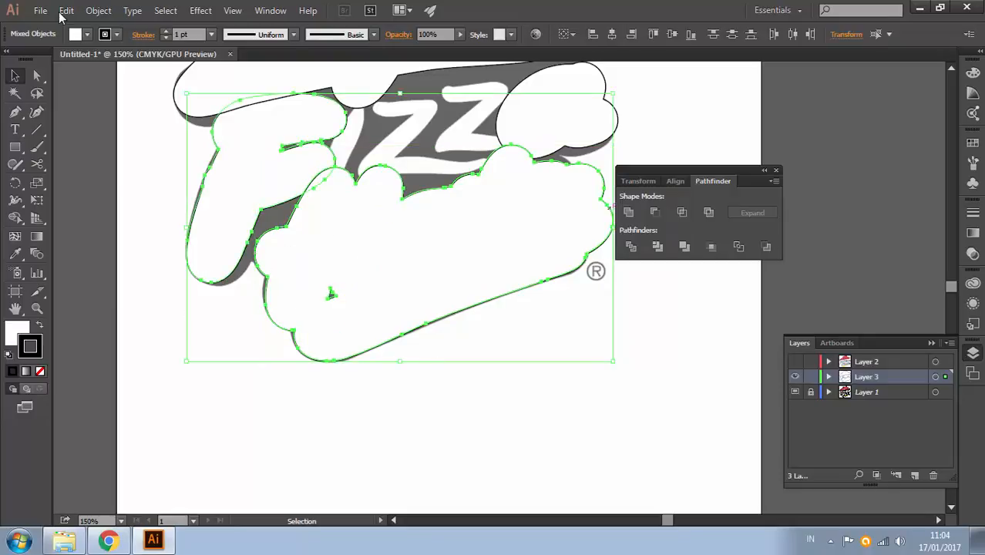
click(629, 212)
mouse_move(571, 170)
mouse_down()
mouse_move(545, 217)
mouse_move(463, 303)
mouse_up()
click(551, 262)
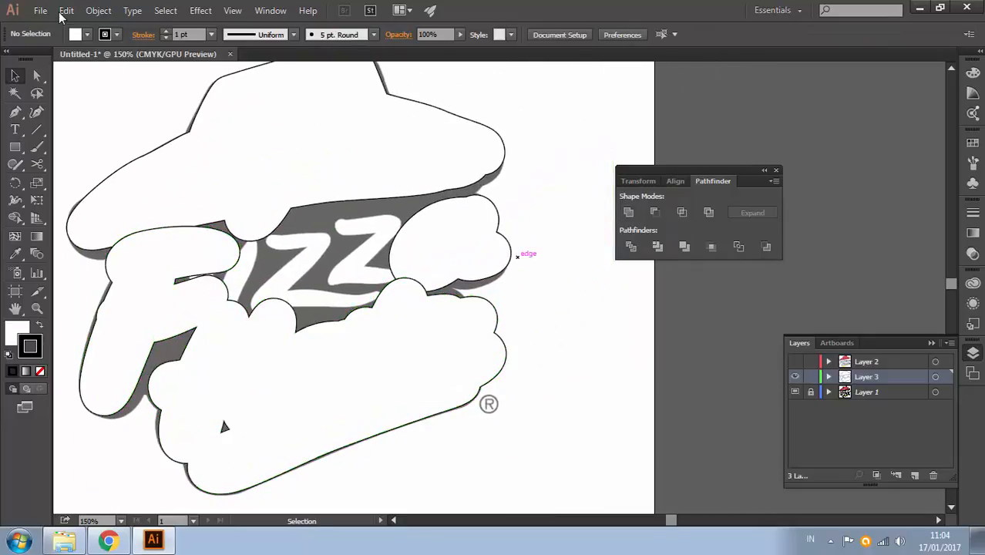
Unite the outline around the final a of Fitsa with the combined lettering outline.
drag(536, 248, 475, 296)
mouse_move(527, 247)
mouse_down()
mouse_move(508, 256)
mouse_move(453, 327)
mouse_up()
click(517, 247)
right_click(496, 262)
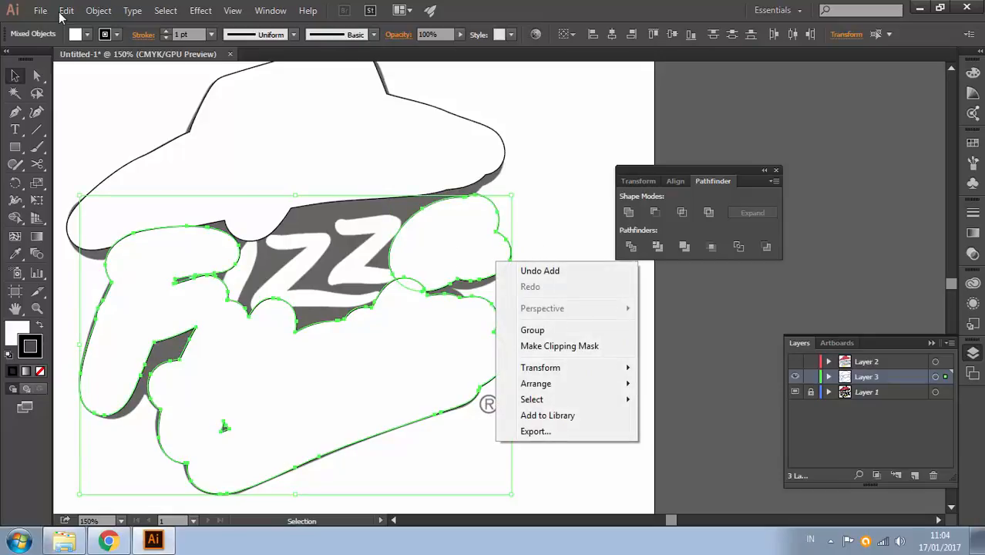
drag(534, 238, 463, 319)
click(628, 212)
click(571, 277)
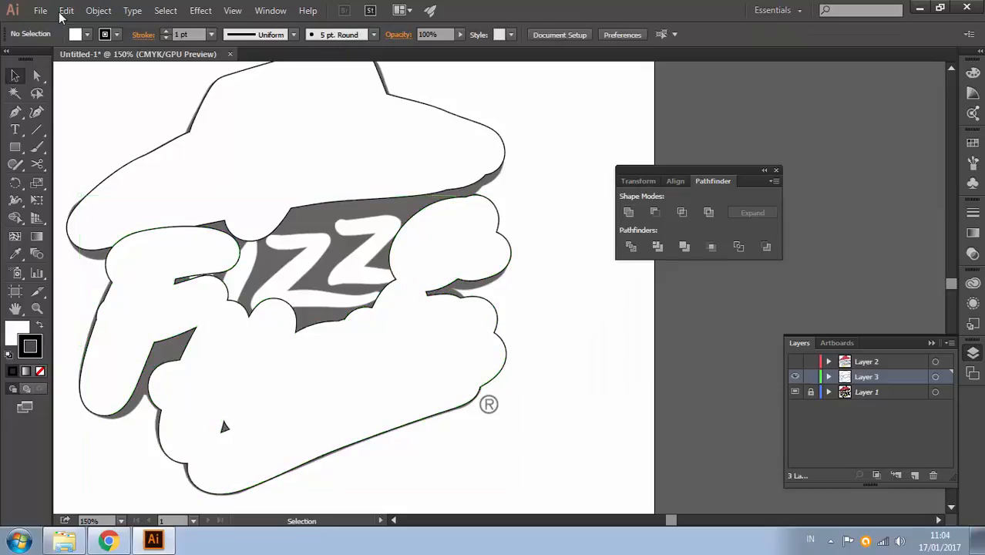
Unite the hat outline with the combined lettering outline into a single background shape.
mouse_move(494, 170)
mouse_down()
mouse_move(537, 225)
mouse_move(496, 293)
mouse_move(572, 269)
mouse_up()
click(629, 212)
click(584, 263)
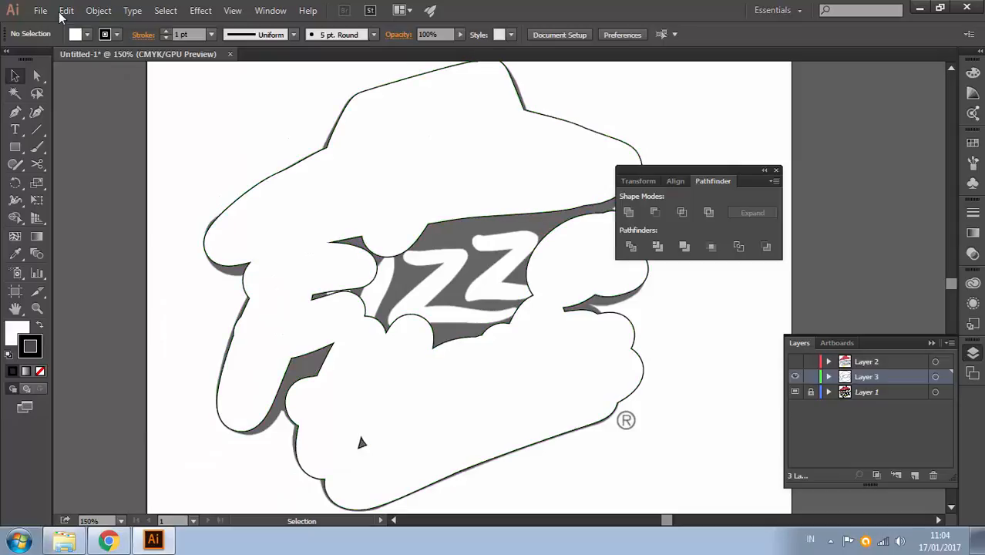
click(15, 112)
drag(525, 331, 425, 272)
drag(177, 218, 255, 279)
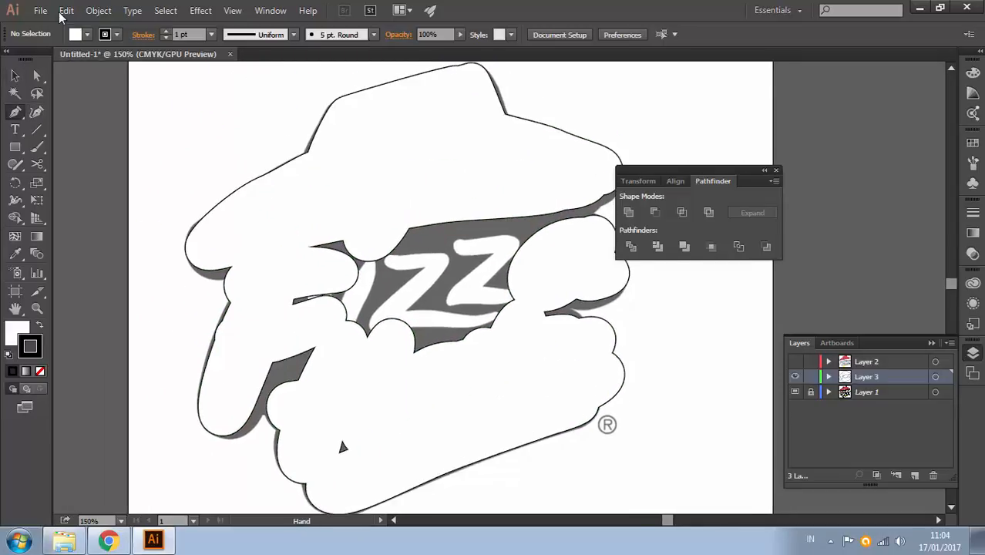
scroll(255, 280, up, 1)
drag(463, 293, 259, 266)
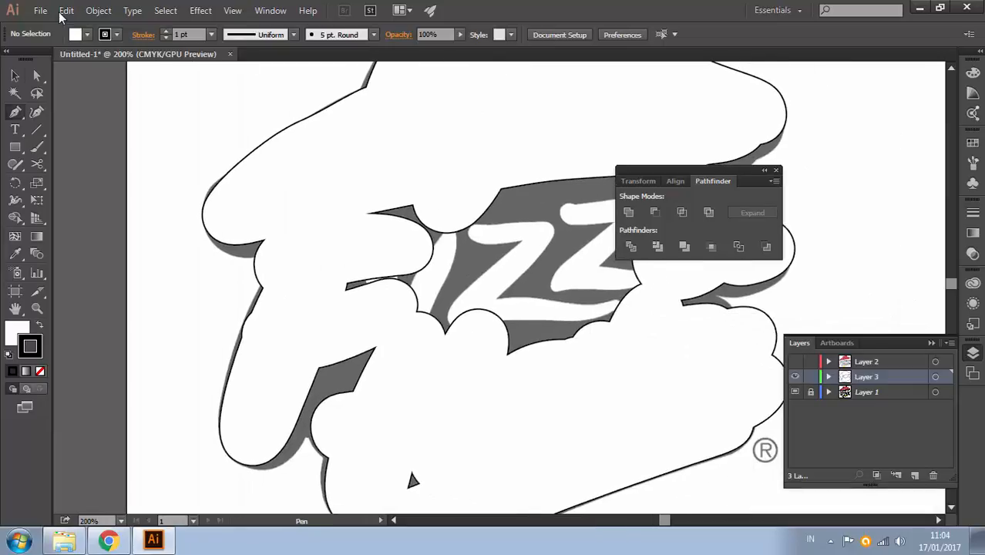
Give the united background shape a black fill and no stroke.
key(v)
drag(462, 309, 289, 213)
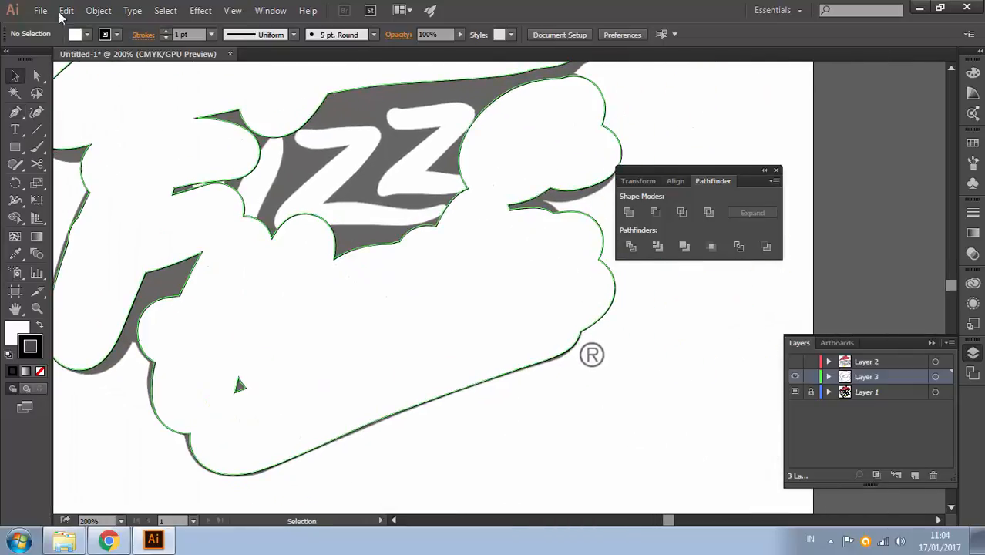
key(ctrl+a)
key(shift+x)
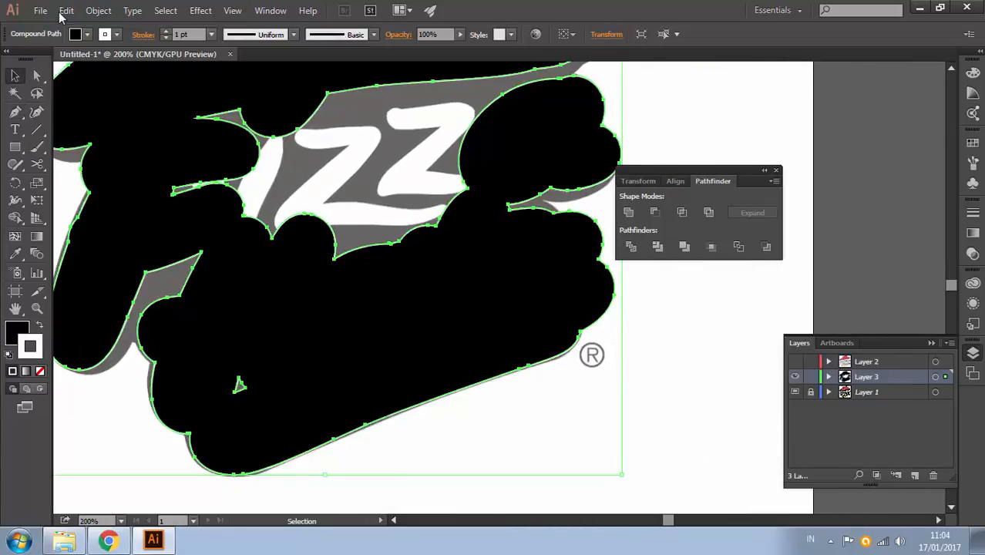
key(/)
drag(339, 277, 401, 318)
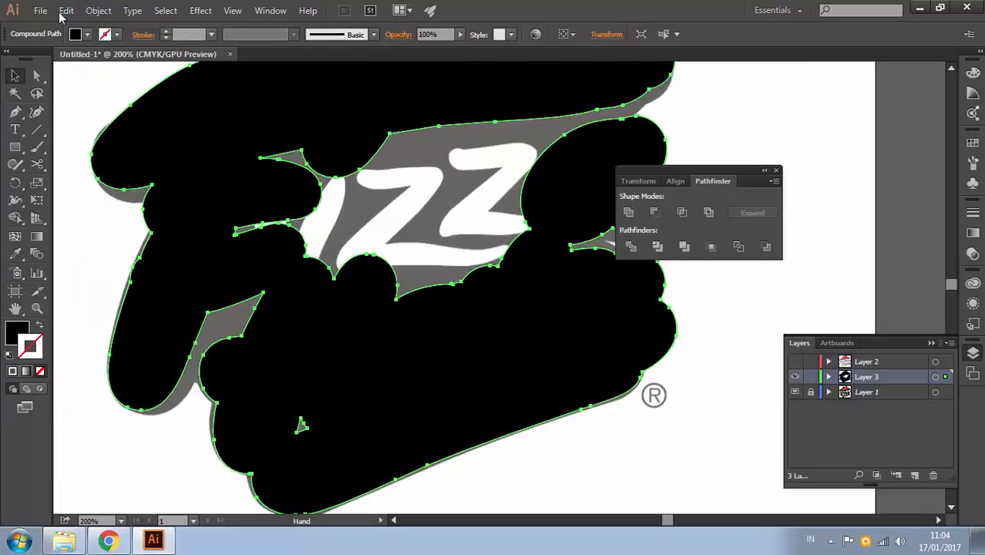
Make Layer 2 visible again so the logo artwork shows over the black background shape.
click(795, 362)
drag(609, 324, 544, 275)
key(ctrl+minus)
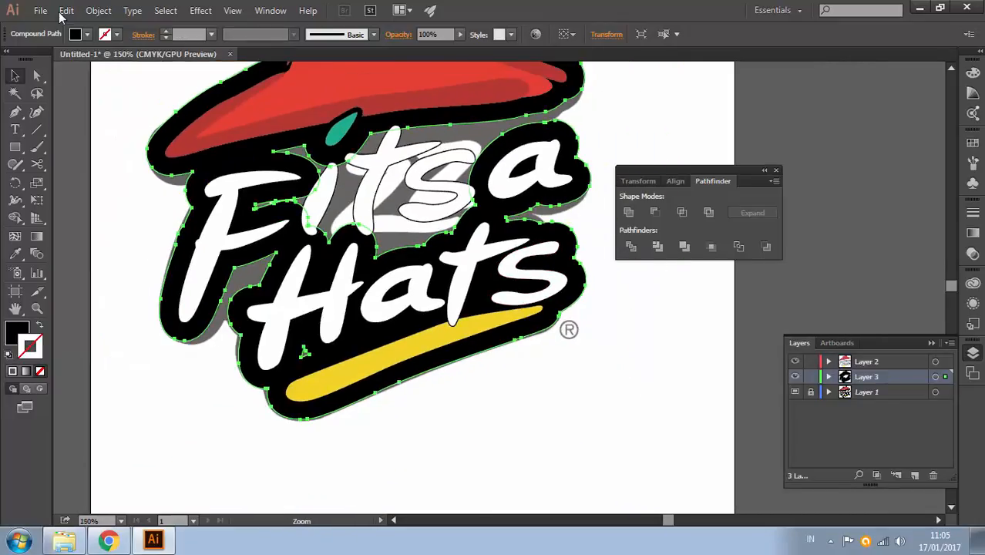
mouse_move(370, 232)
mouse_down()
mouse_move(321, 305)
mouse_move(406, 324)
mouse_move(411, 354)
mouse_move(295, 334)
mouse_up()
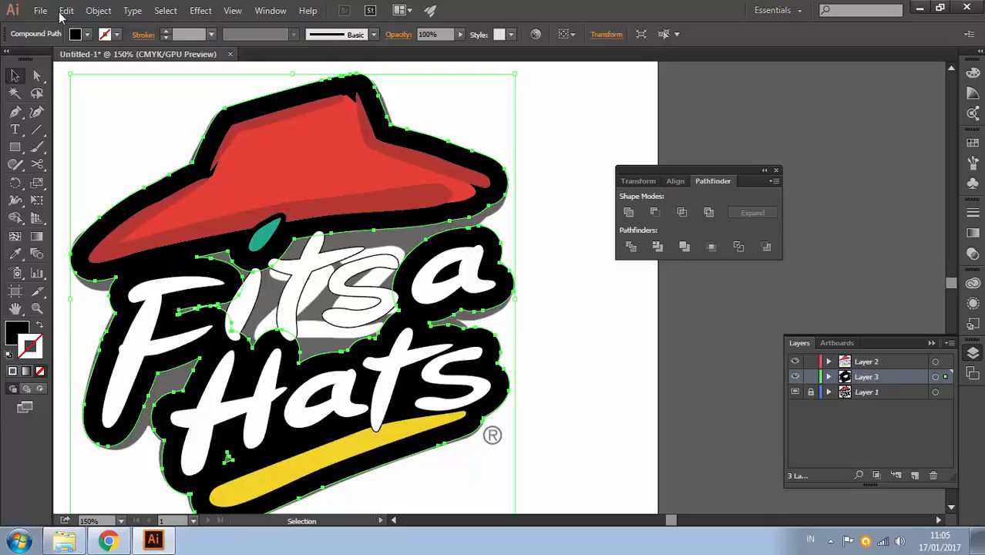
Hide Layer 1, lock Layer 2 and clear the selection of the black background shape.
click(878, 362)
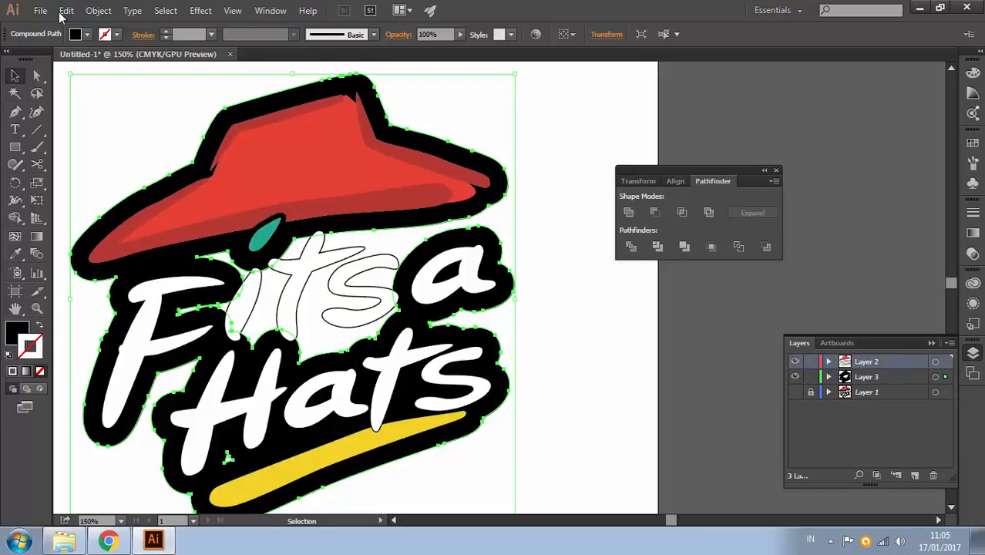
drag(347, 300, 354, 273)
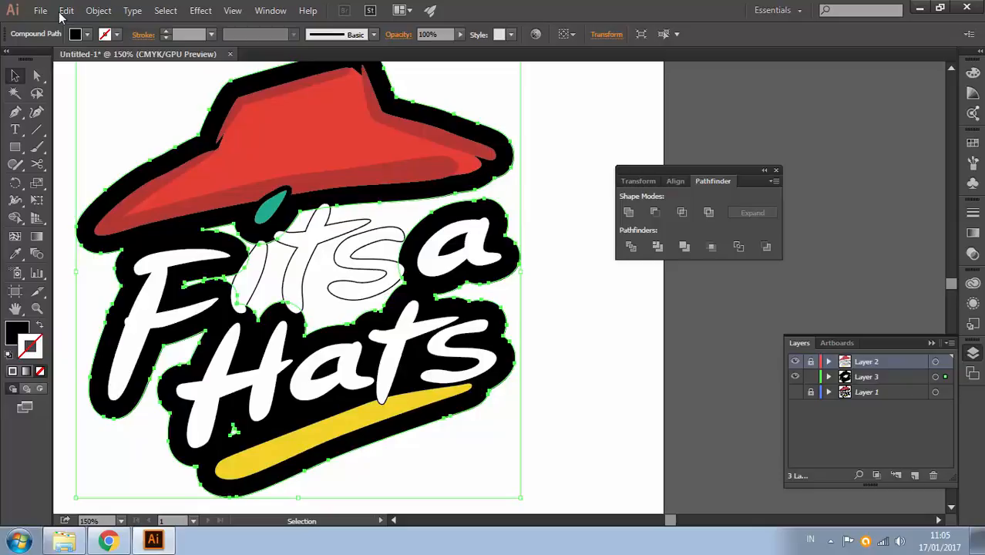
mouse_move(347, 262)
mouse_down()
mouse_move(375, 301)
mouse_move(413, 266)
mouse_up()
click(574, 308)
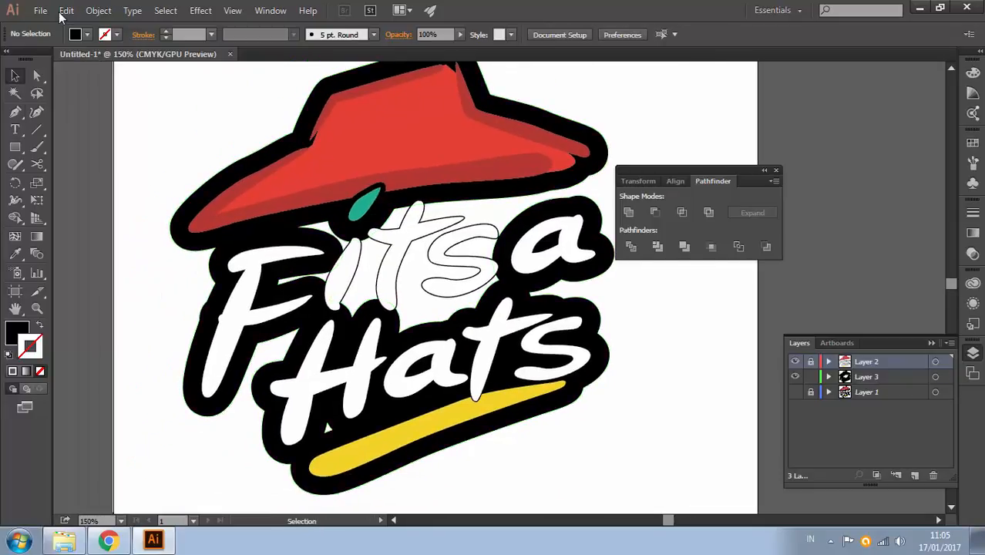
Add a new layer directly above Layer 3 and lock Layer 3 for drawing filler shapes.
key(p)
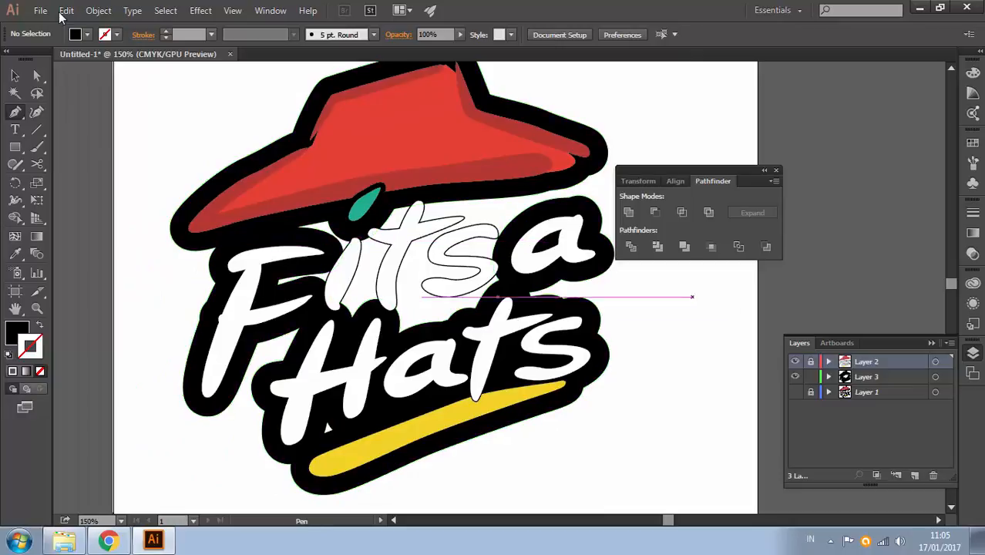
click(867, 376)
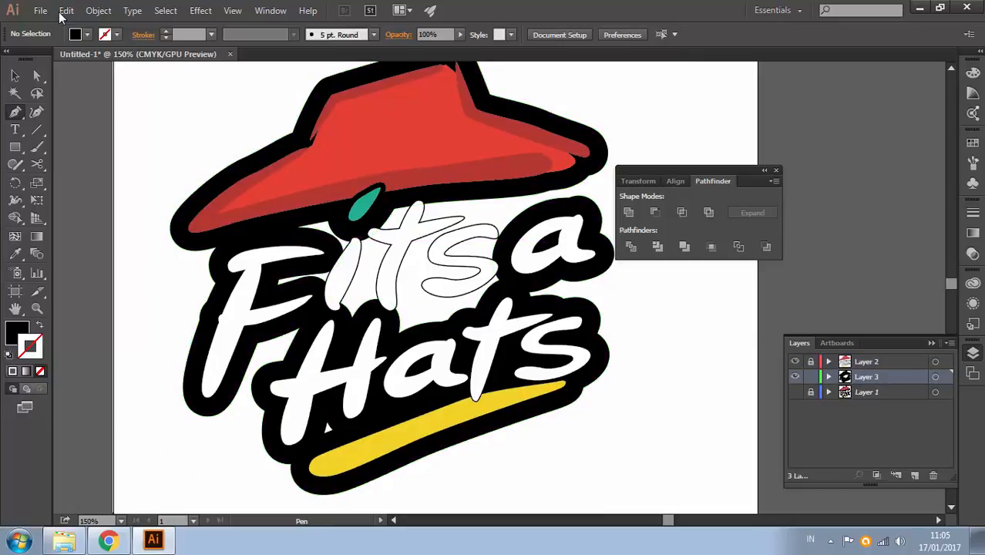
click(915, 476)
drag(547, 333, 501, 327)
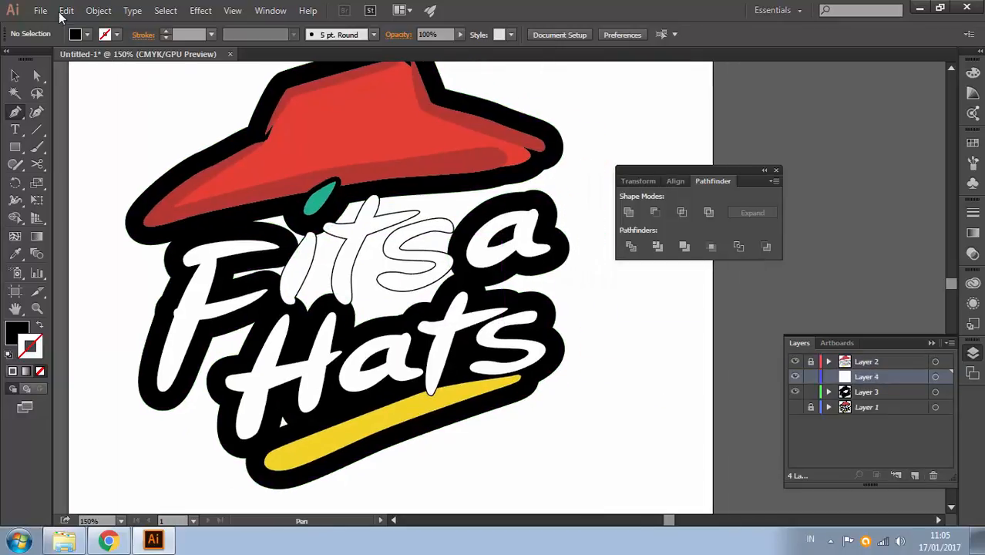
click(795, 392)
click(795, 392)
drag(390, 371, 423, 365)
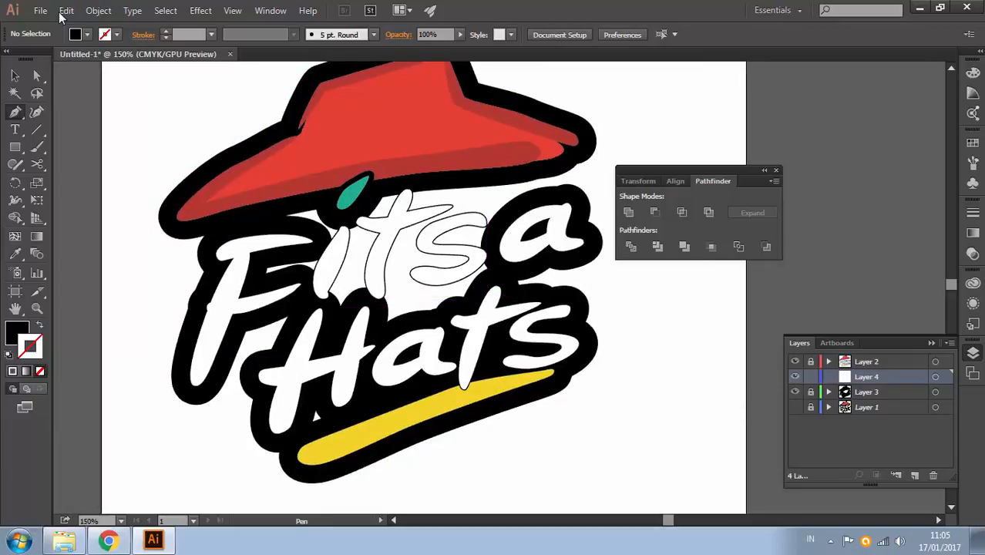
Switch to Chrome to examine the Fitsa Hats images and the Pizza Hut reference logo, and return to Illustrator.
click(109, 541)
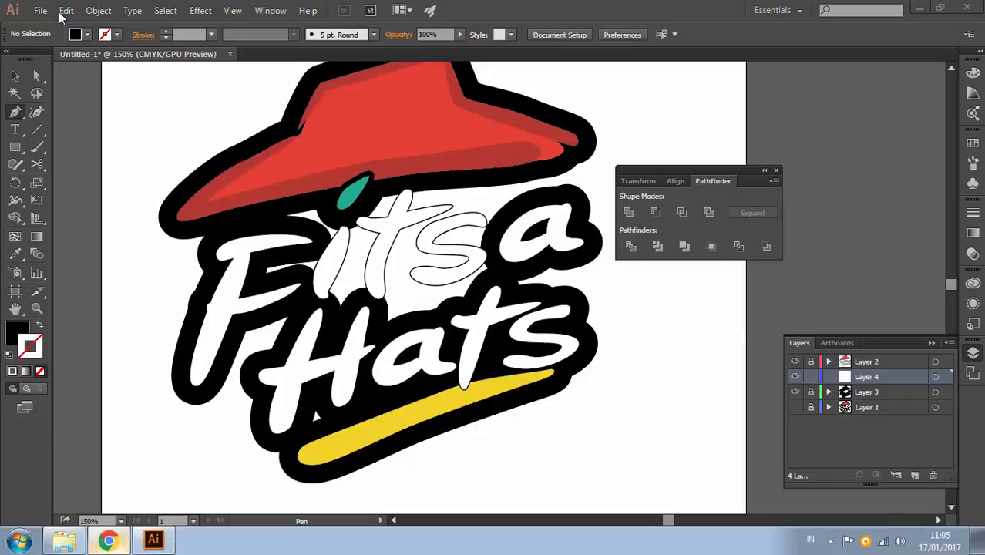
scroll(309, 366, down, 4)
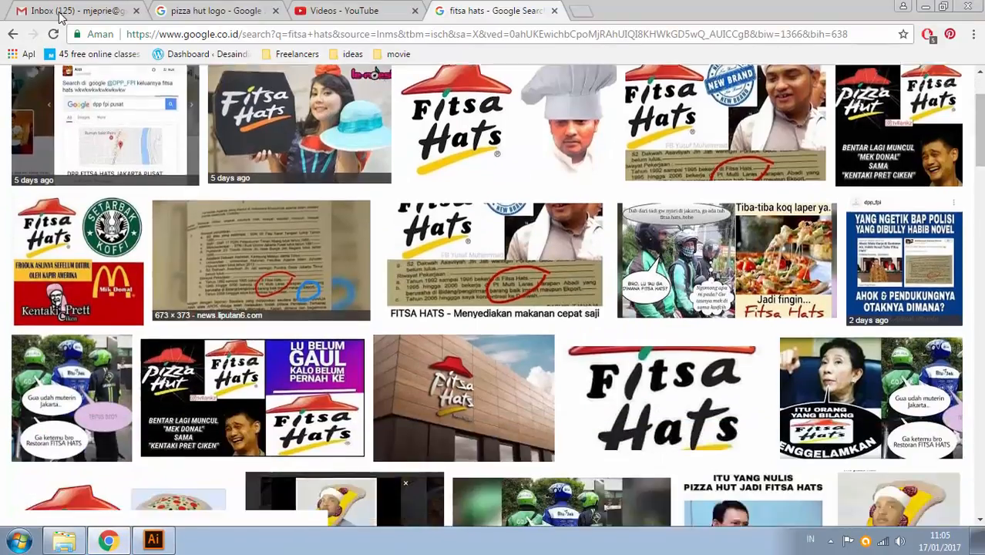
click(240, 10)
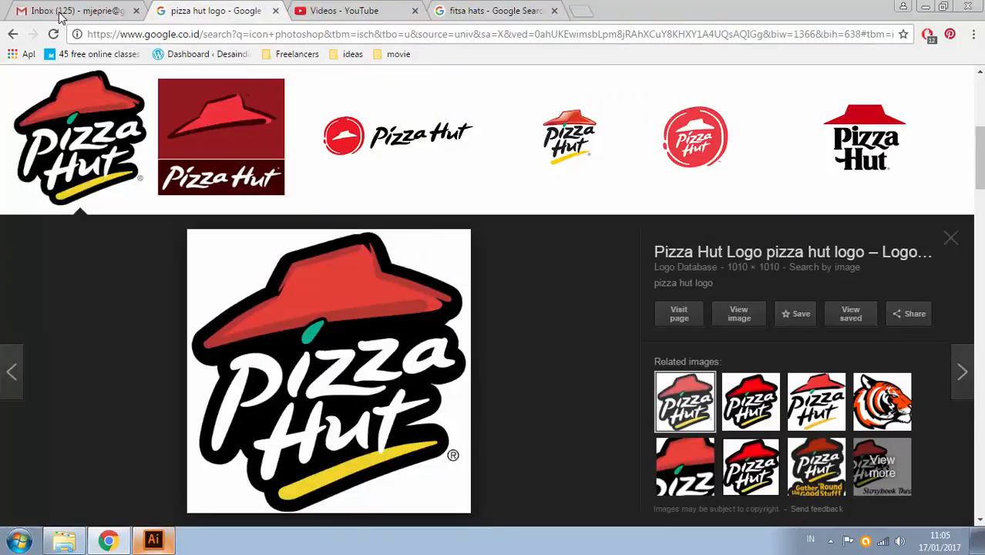
click(152, 541)
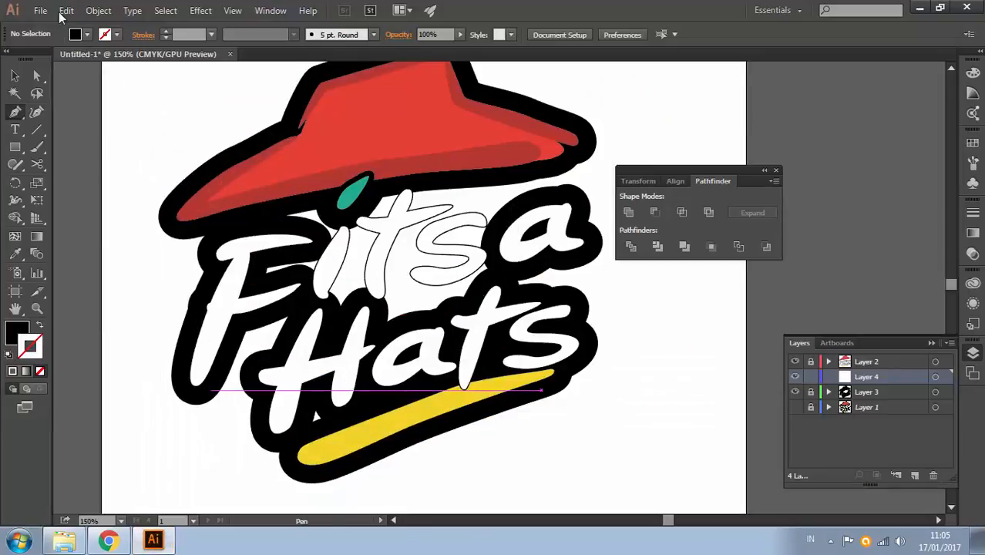
Draw a closed black Pen tool shape on Layer 4 filling the gaps between the hat, Fitsa and Hats, inside the background's outer edge.
click(211, 389)
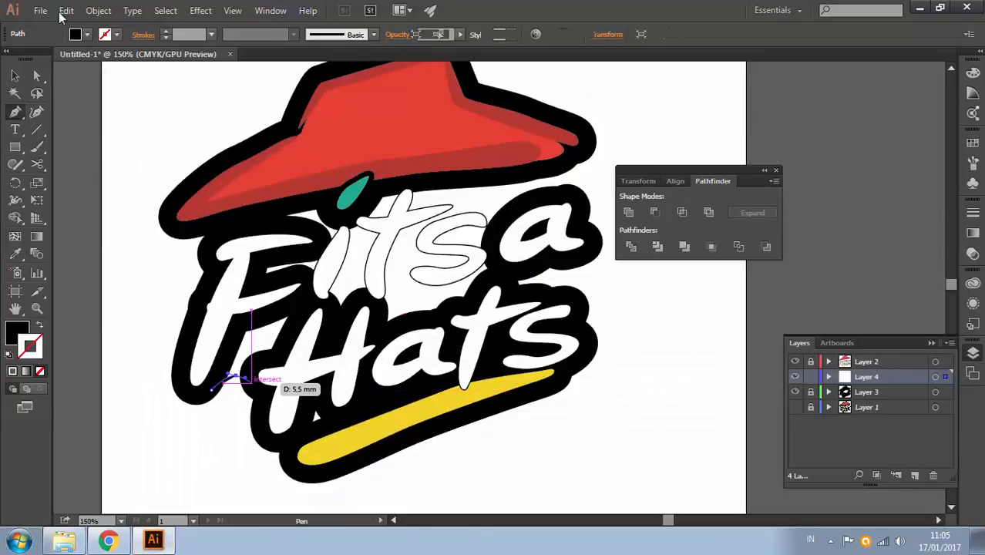
mouse_move(251, 383)
mouse_down()
mouse_move(259, 417)
mouse_move(314, 432)
mouse_move(350, 400)
mouse_up()
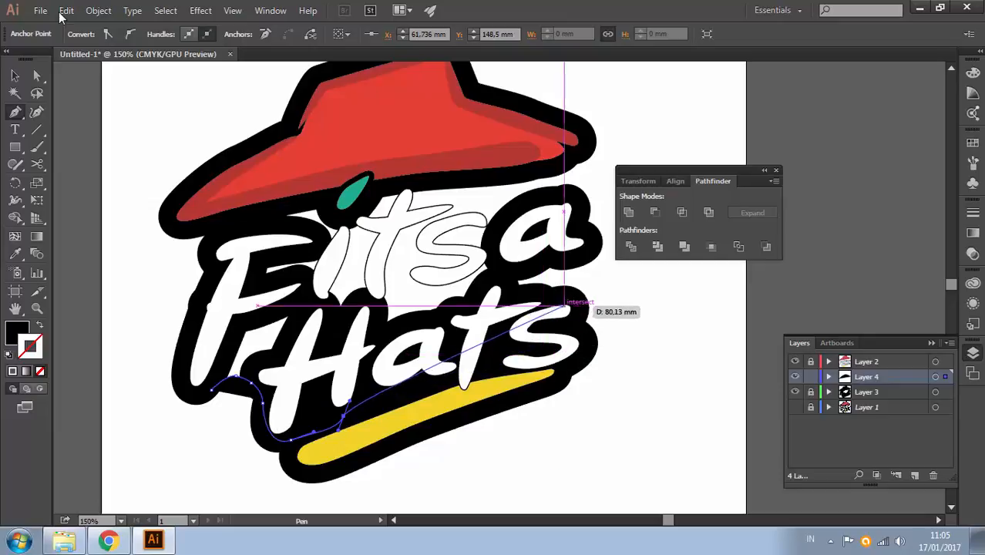
drag(579, 296, 594, 249)
click(579, 273)
drag(574, 202, 570, 167)
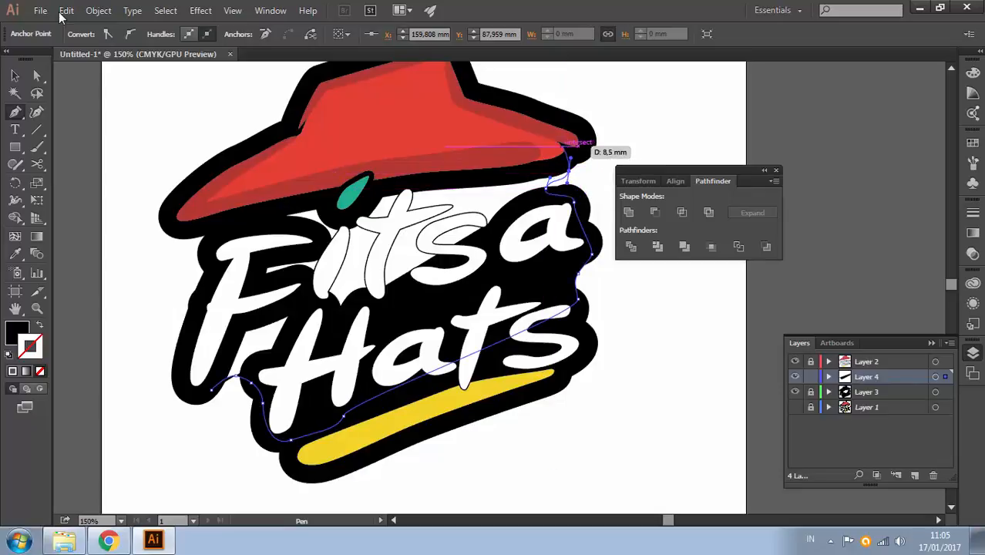
click(566, 145)
click(397, 145)
click(266, 185)
click(235, 241)
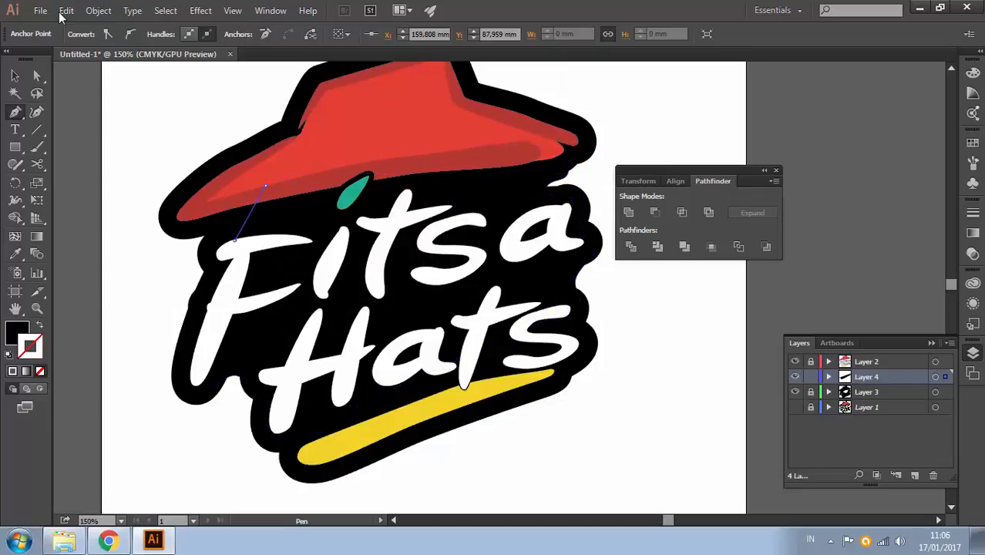
click(204, 329)
drag(193, 386, 204, 393)
click(211, 390)
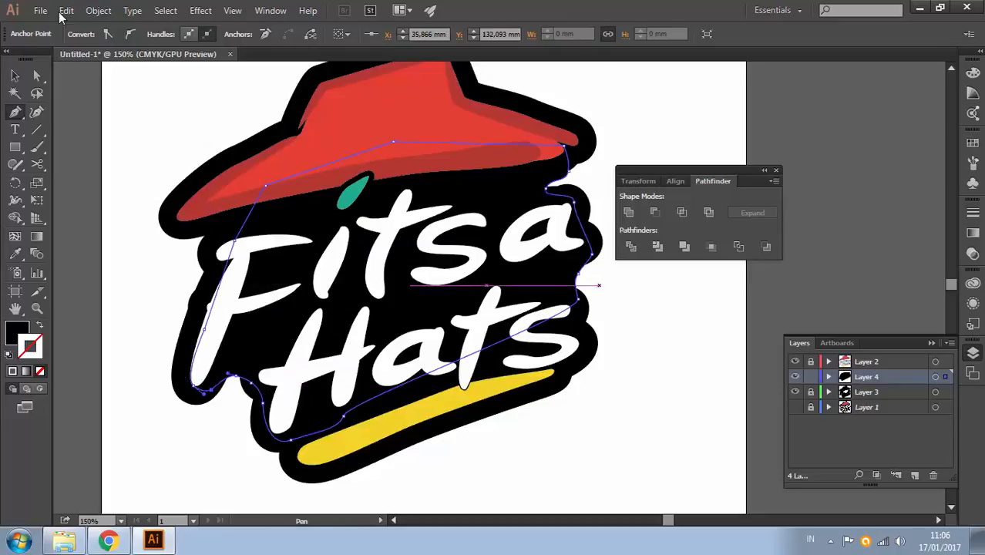
ctrl+click(633, 287)
Move the filler shape's anchor point between the hat and the final a of Fitsa into the notch to reduce the white gap.
ctrl+click(562, 191)
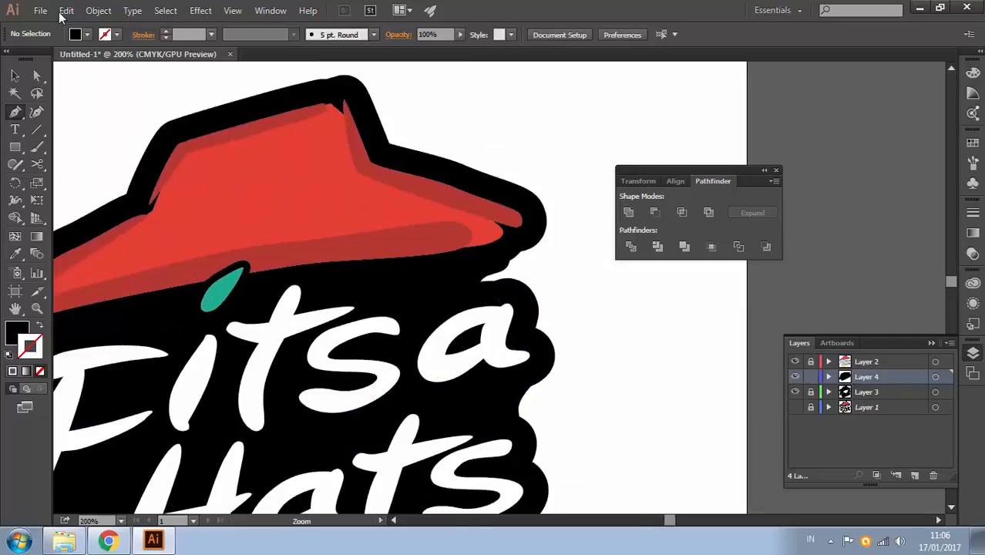
key(a)
click(502, 294)
ctrl+click(499, 293)
ctrl+click(499, 293)
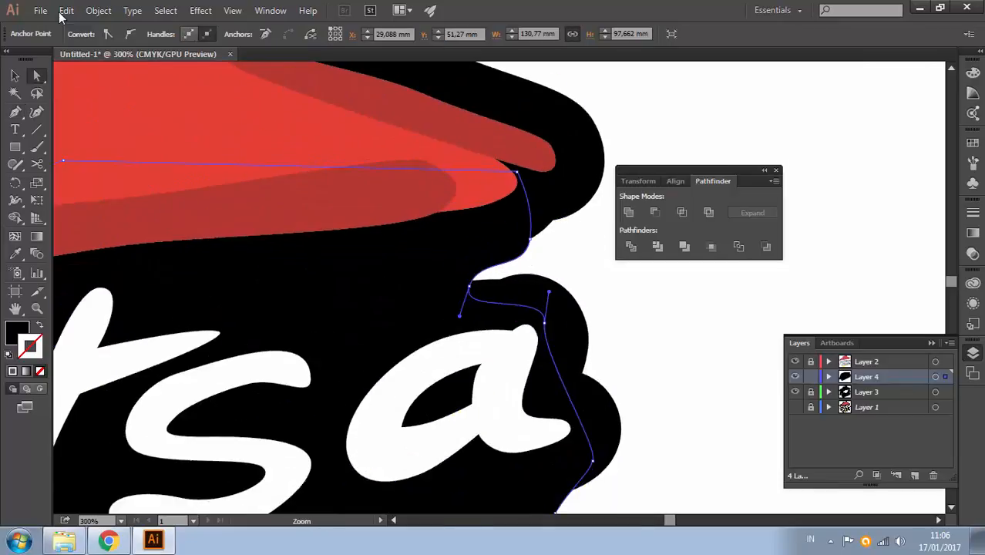
ctrl+click(499, 293)
click(441, 266)
drag(440, 266, 492, 257)
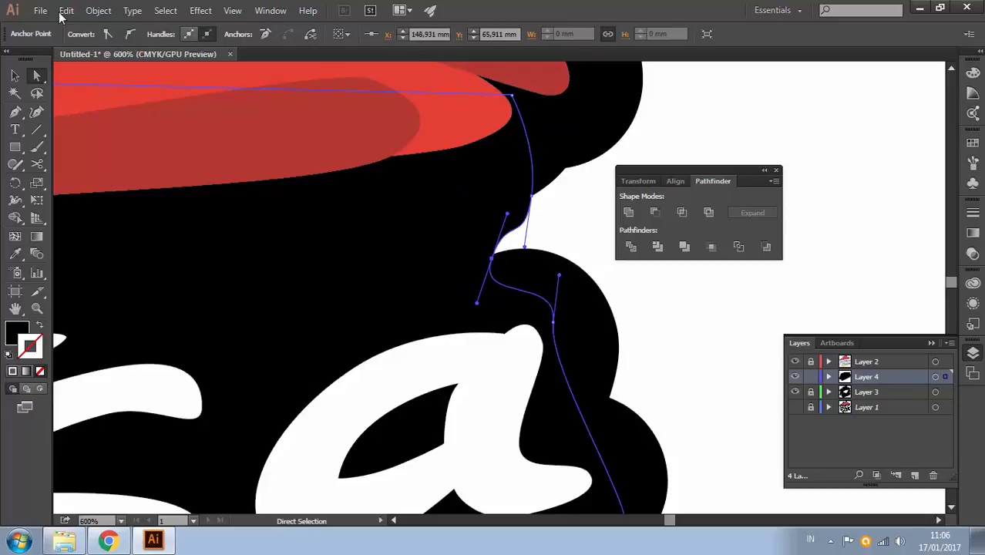
key(v)
key(p)
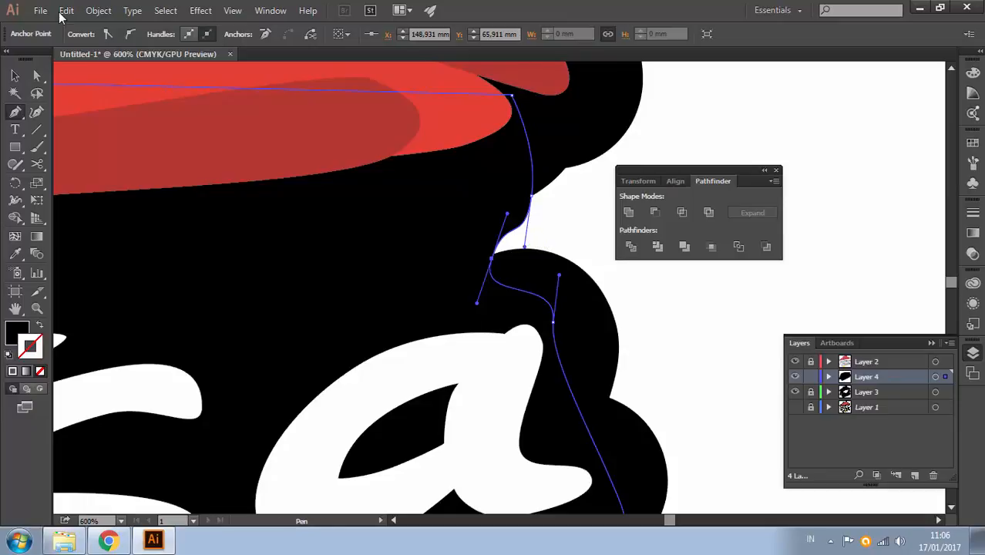
click(544, 184)
drag(527, 215, 522, 234)
key(ctrl+z)
key(ctrl+z)
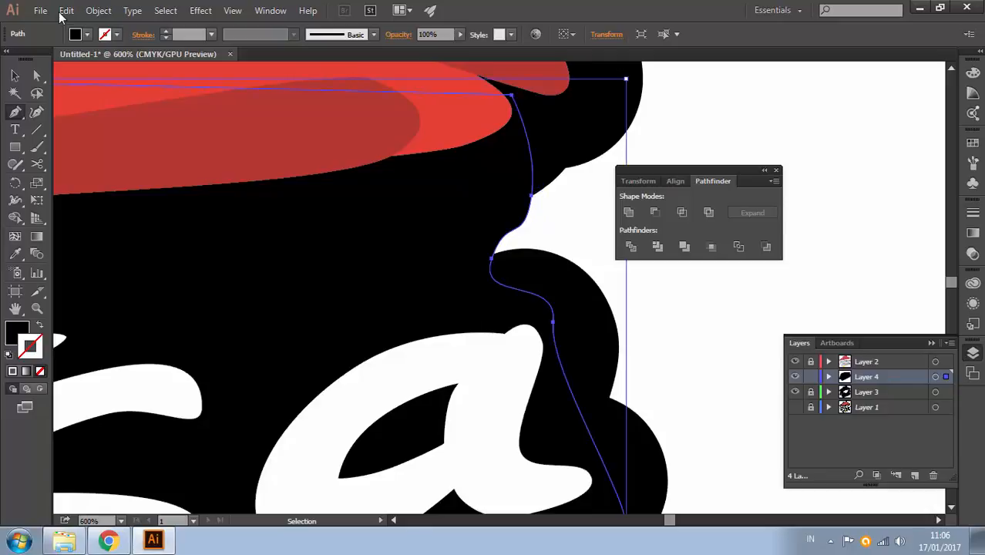
Draw a small closed, curved black patch over the white notch between the hat brim and the final a of Fitsa.
click(517, 211)
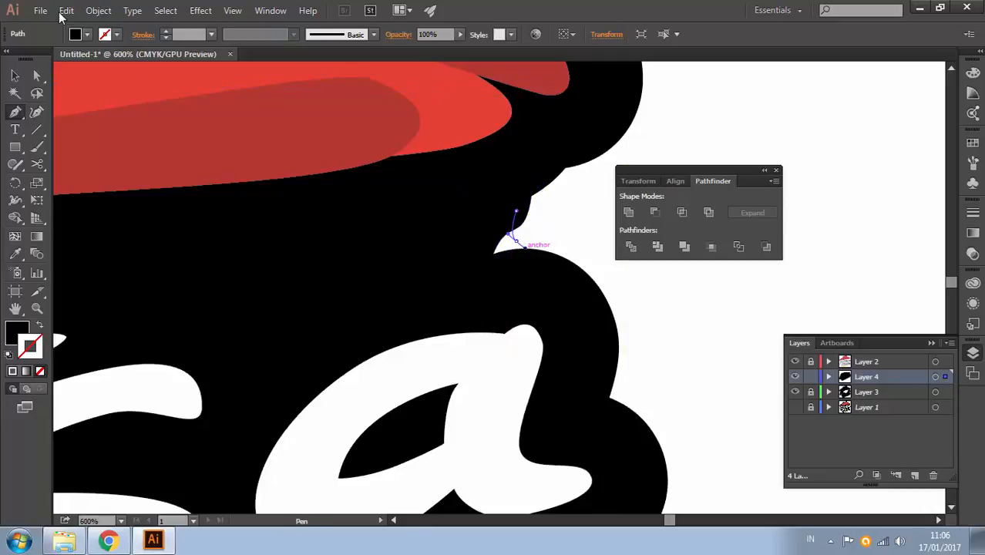
drag(515, 241, 549, 259)
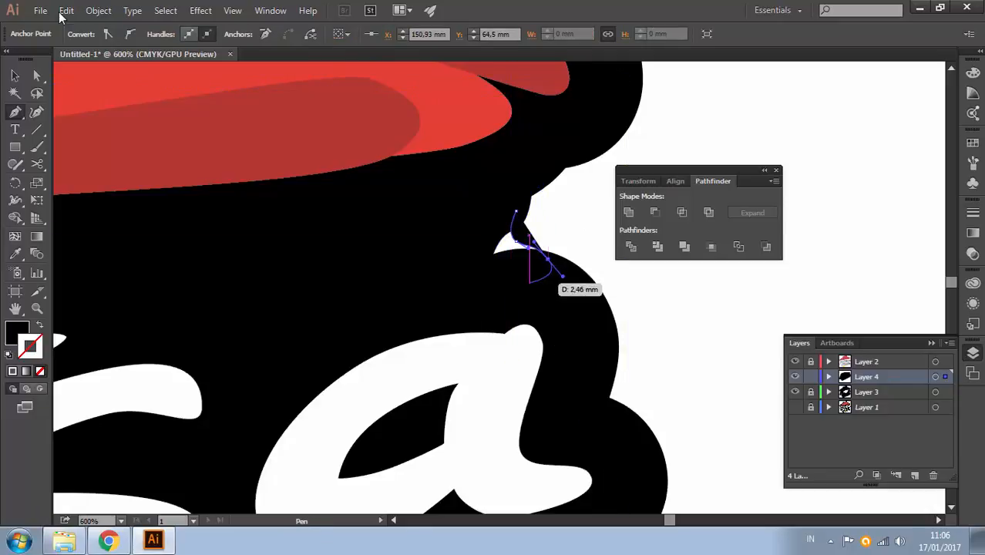
drag(488, 279, 470, 260)
drag(482, 219, 497, 213)
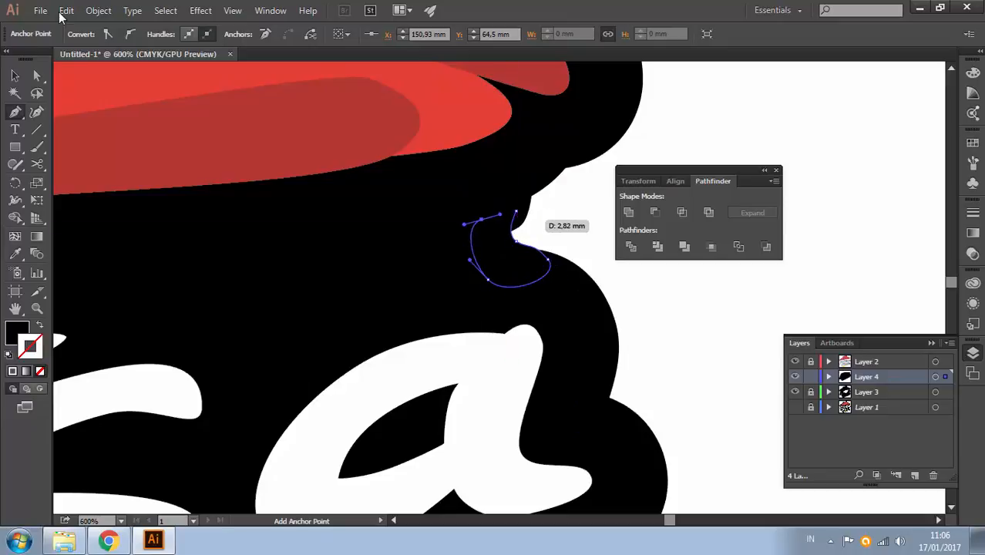
click(515, 212)
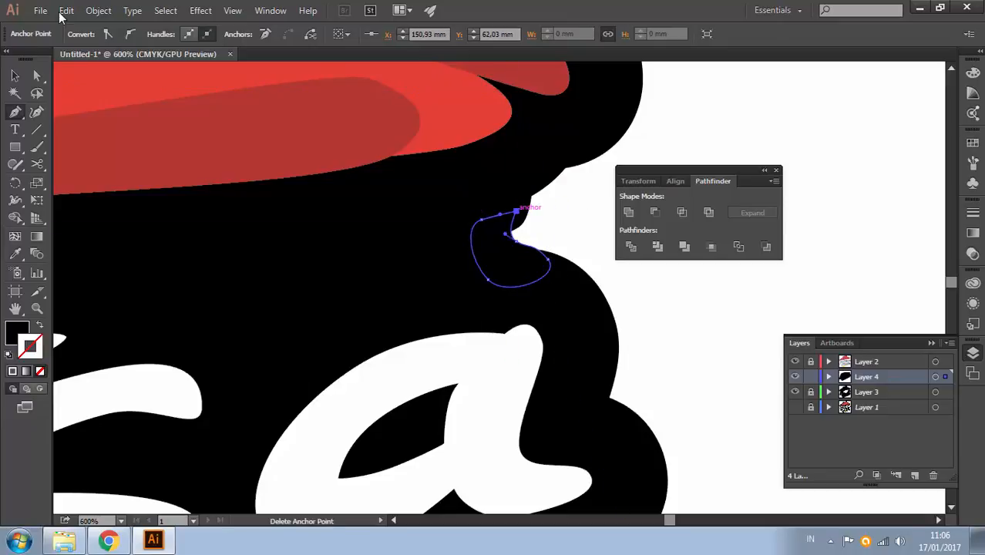
Move the small patch's upper anchor point to smooth the background edge beneath the hat brim, and deselect it.
key(a)
drag(516, 211, 519, 229)
click(573, 216)
key(ctrl+minus)
key(ctrl+minus)
key(ctrl+minus)
key(ctrl+minus)
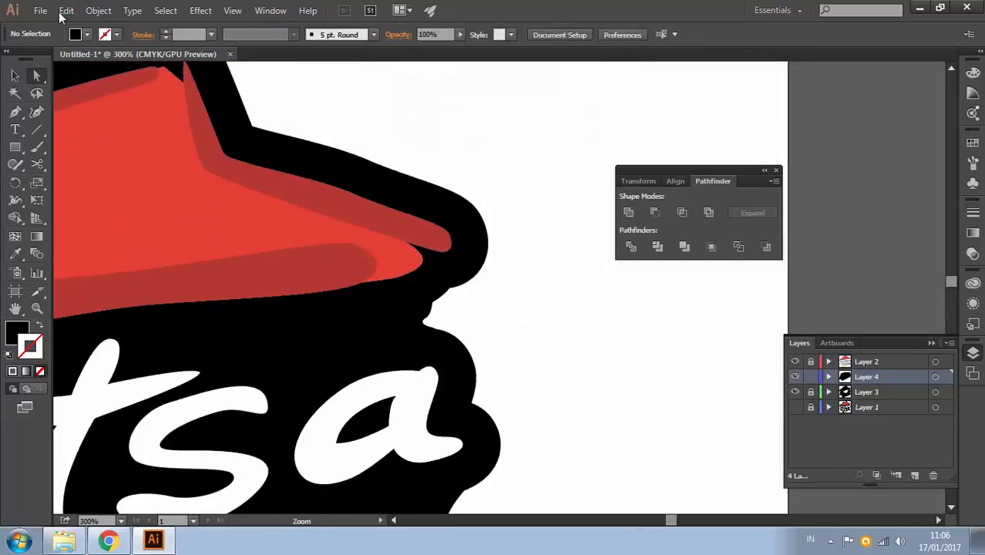
Unlock Layer 3 and unite the filler shapes with the black background shape into one solid shape on Layer 4.
key(v)
drag(345, 383, 472, 231)
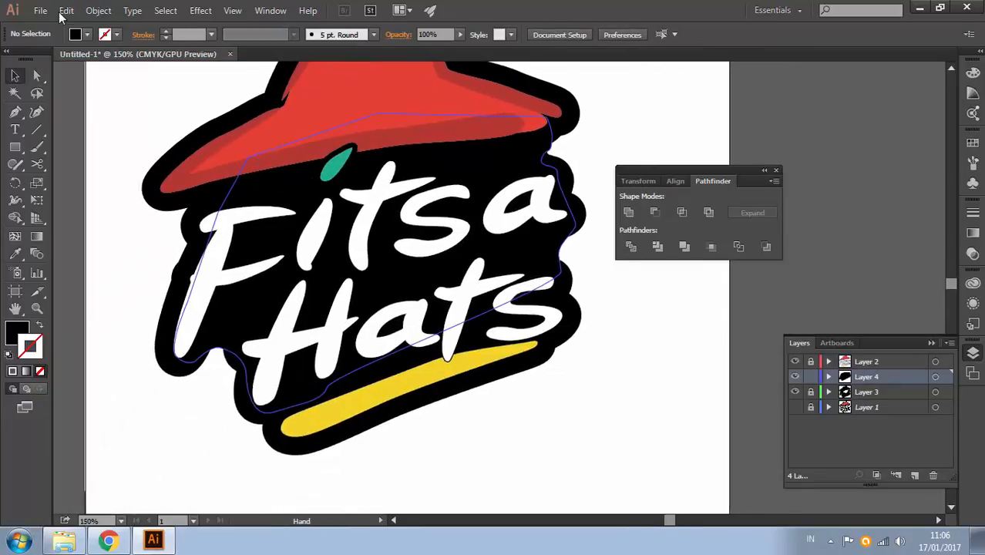
key(ctrl+minus)
drag(369, 277, 430, 269)
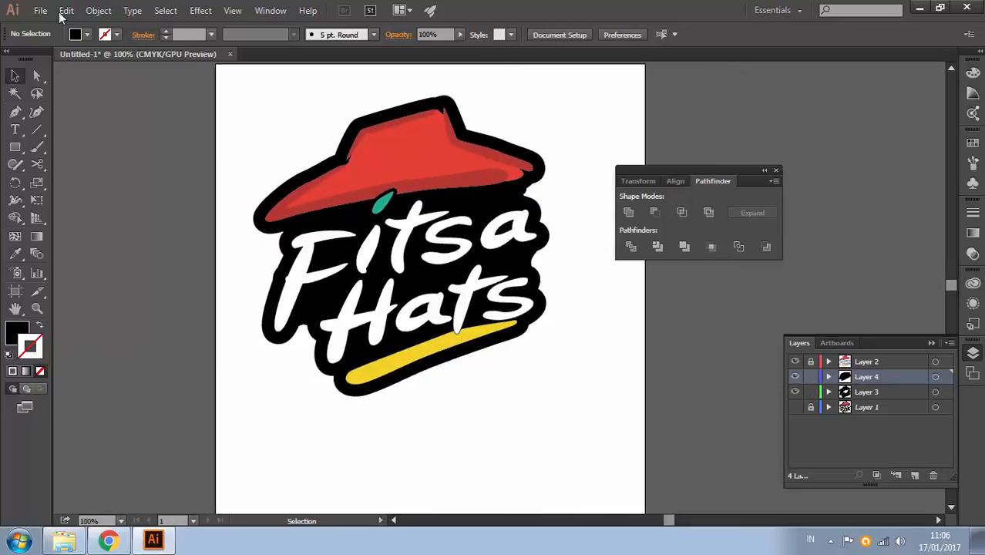
key(ctrl+a)
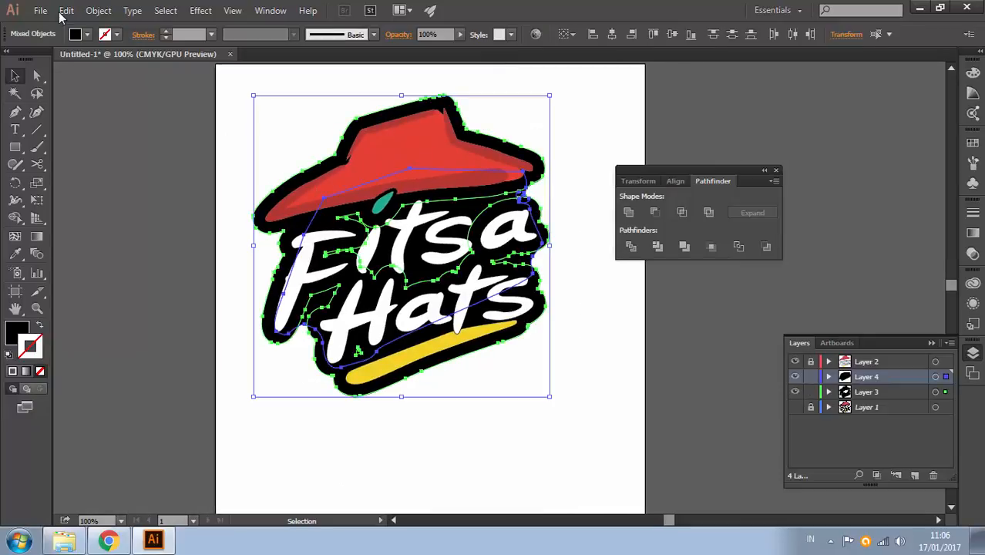
key(ctrl+shift+a)
click(528, 206)
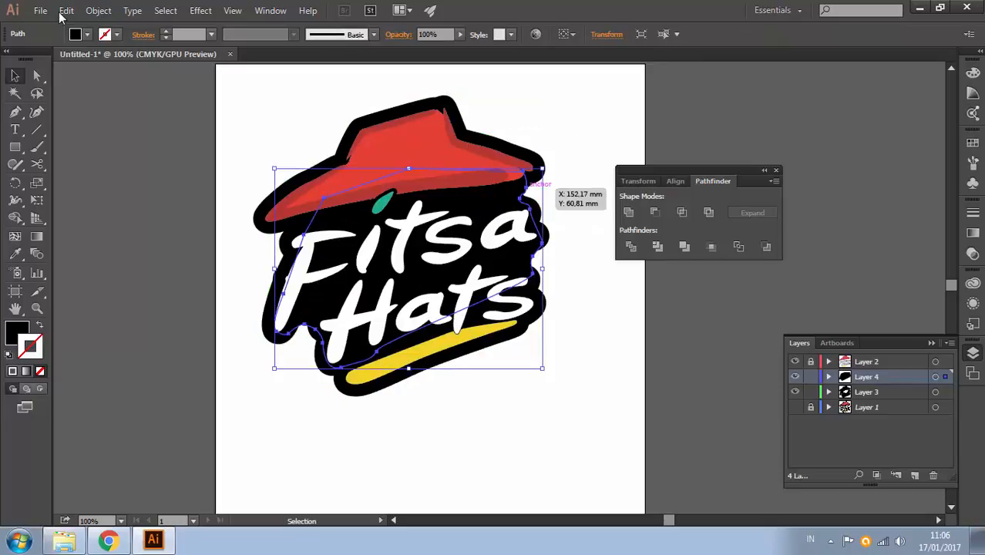
key(ctrl+a)
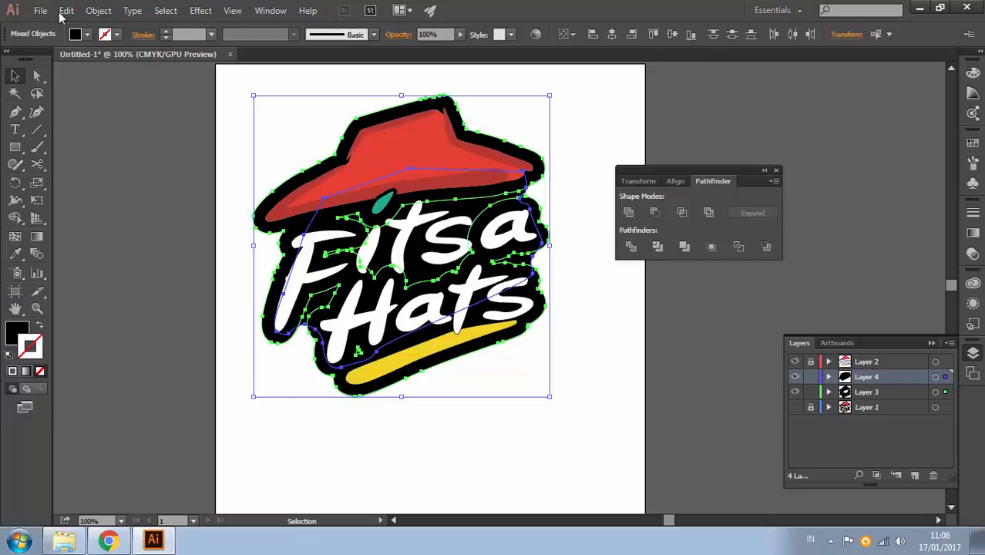
right_click(493, 228)
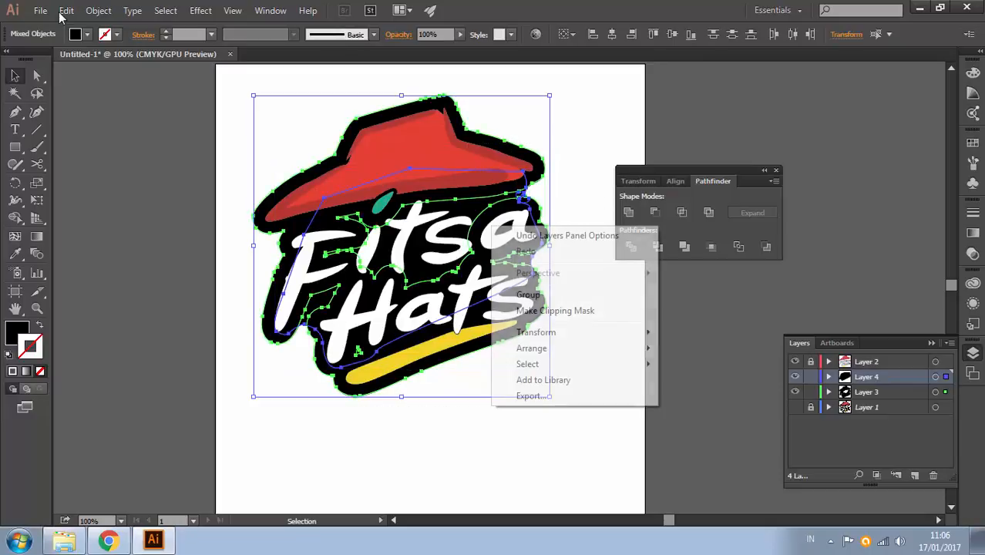
key(Escape)
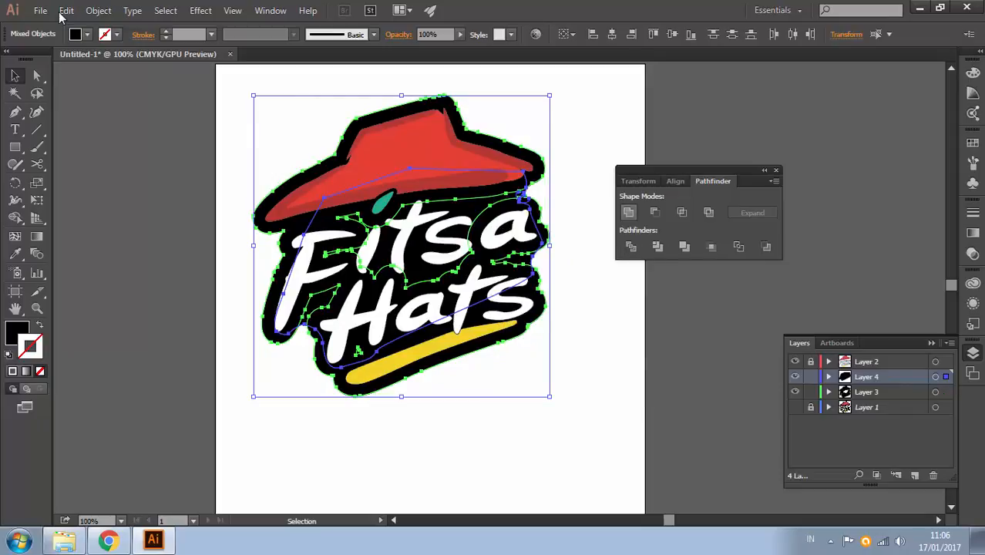
key(ctrl+shift+a)
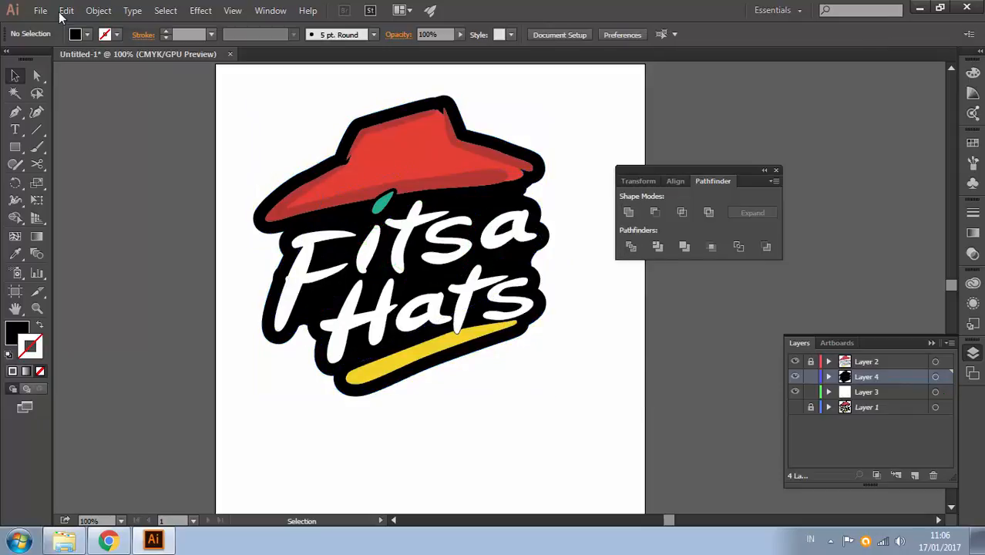
Hide the emptied Layer 3 and make it the active layer.
drag(784, 392, 789, 391)
click(868, 391)
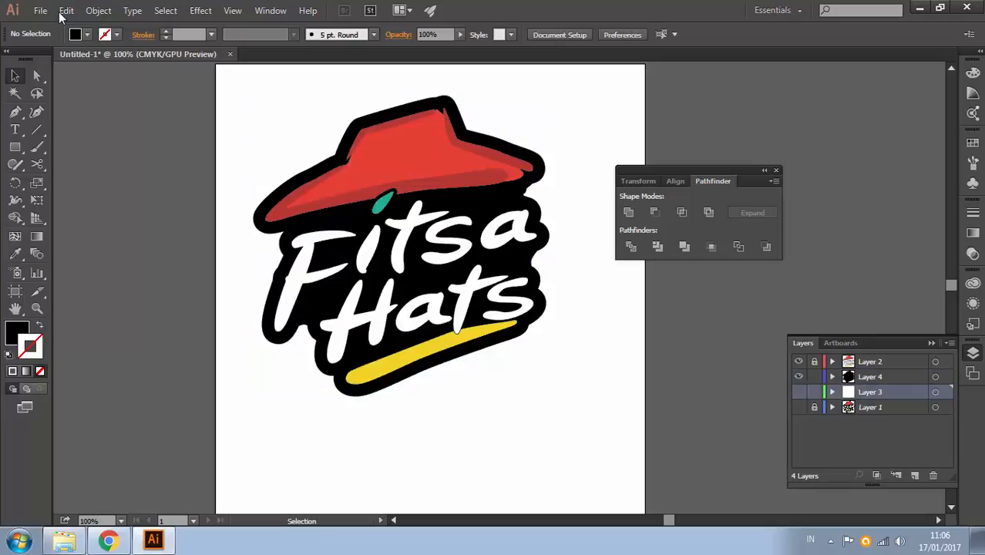
Delete Layer 3 together with the artwork it contains.
click(933, 475)
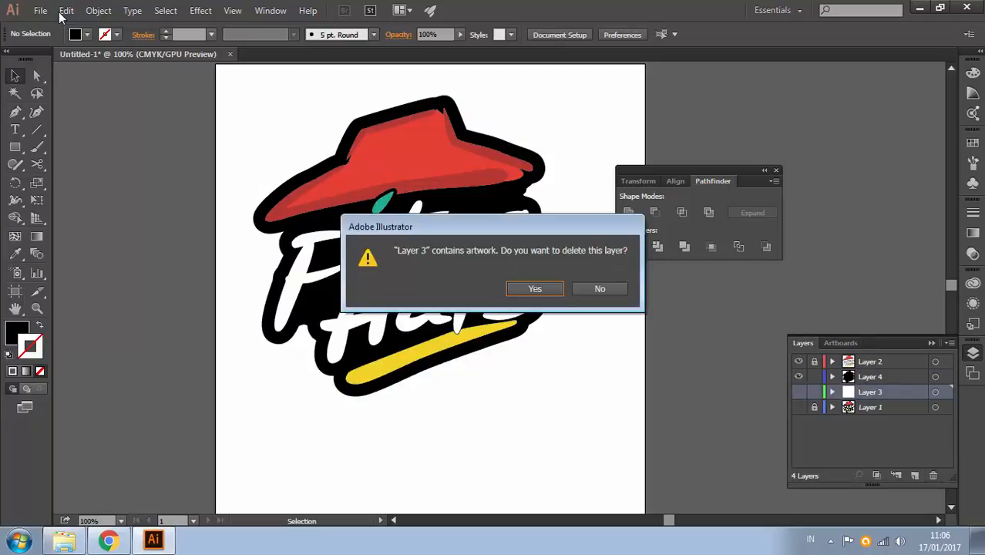
click(535, 288)
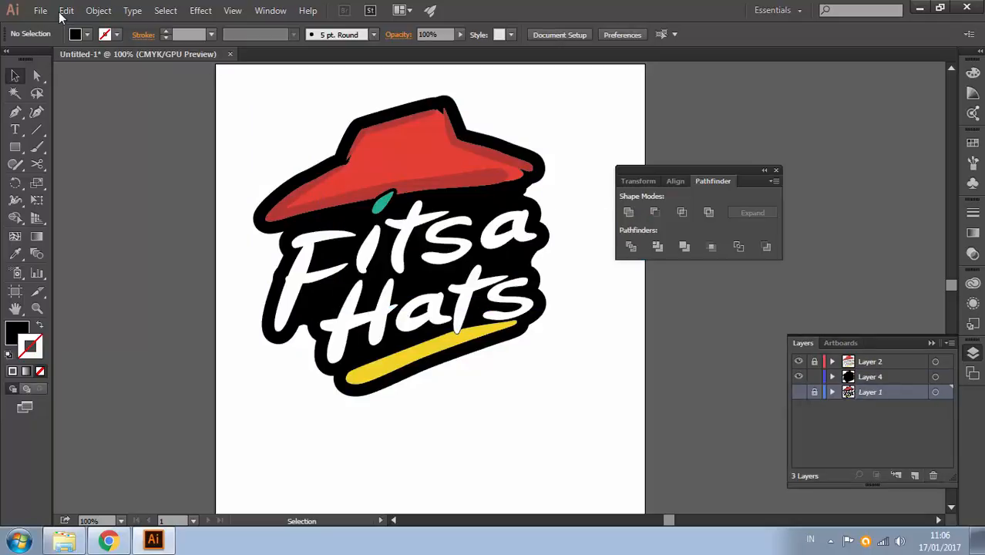
drag(478, 270, 429, 299)
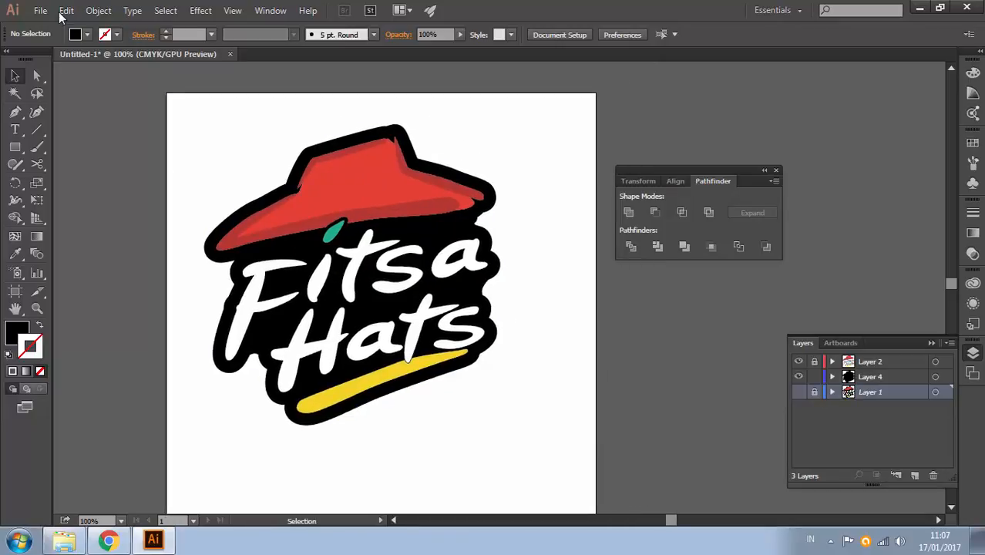
Unlock Layer 2 and examine the red hat shapes and the black background edge around the brim up close.
click(445, 223)
key(ctrl+space)
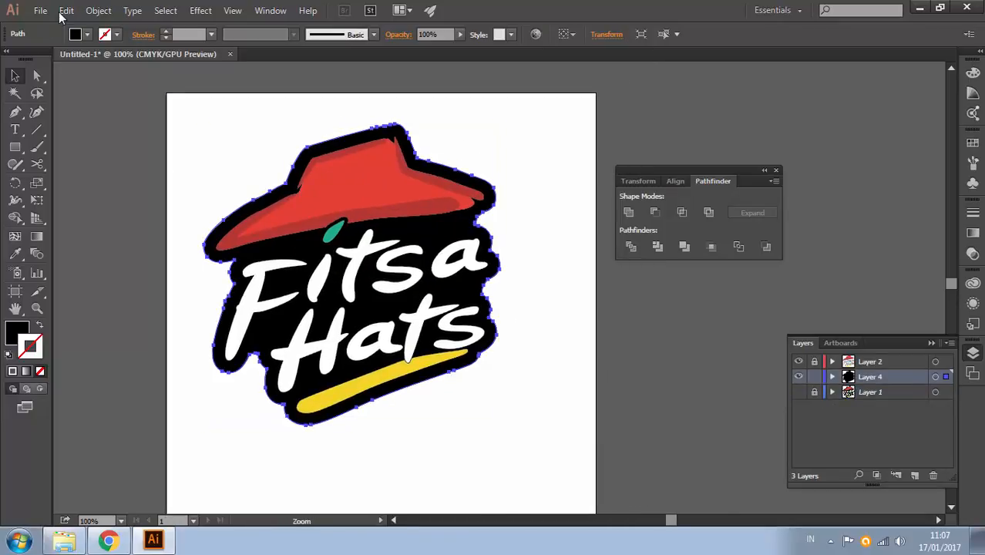
ctrl+click(444, 224)
click(505, 259)
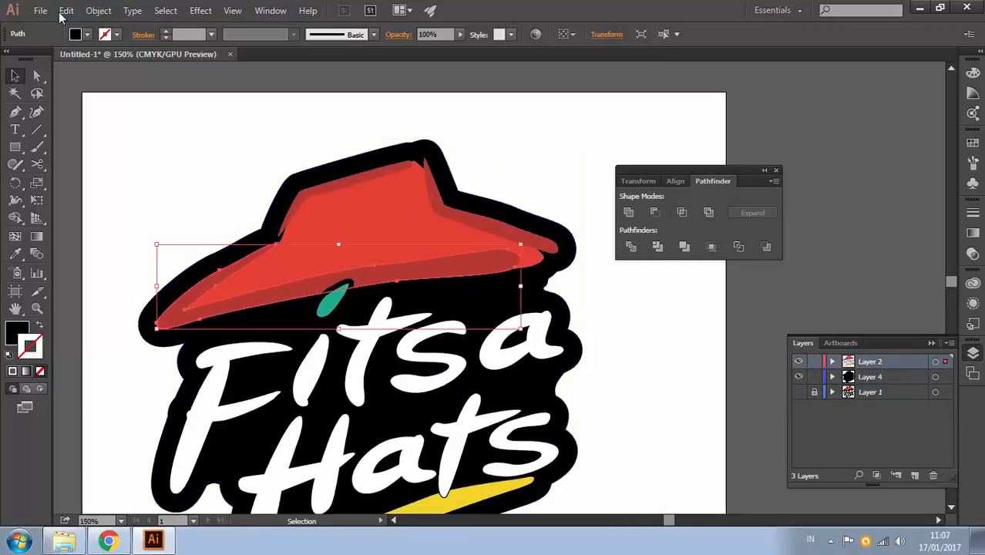
click(532, 262)
key(ctrl+space)
ctrl+click(532, 272)
ctrl+click(488, 321)
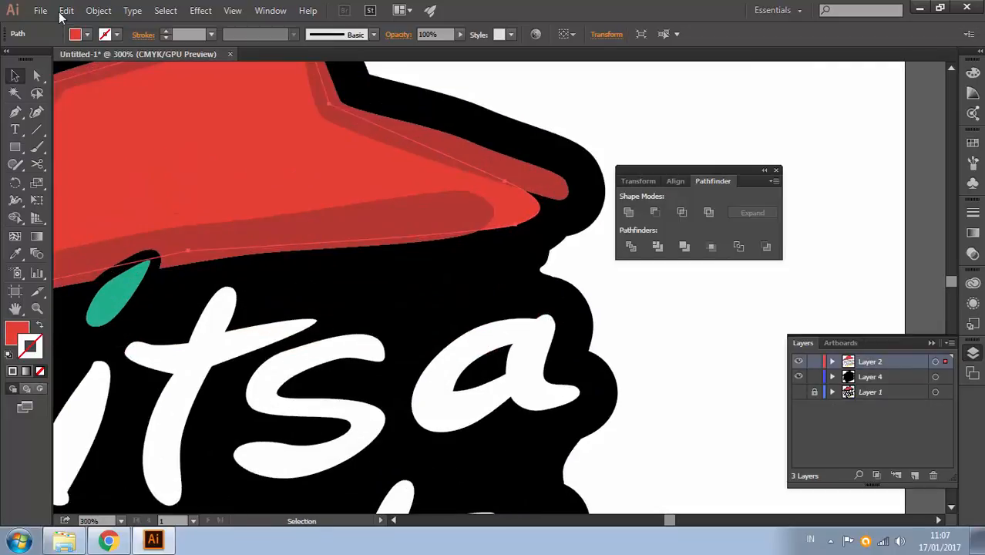
click(663, 323)
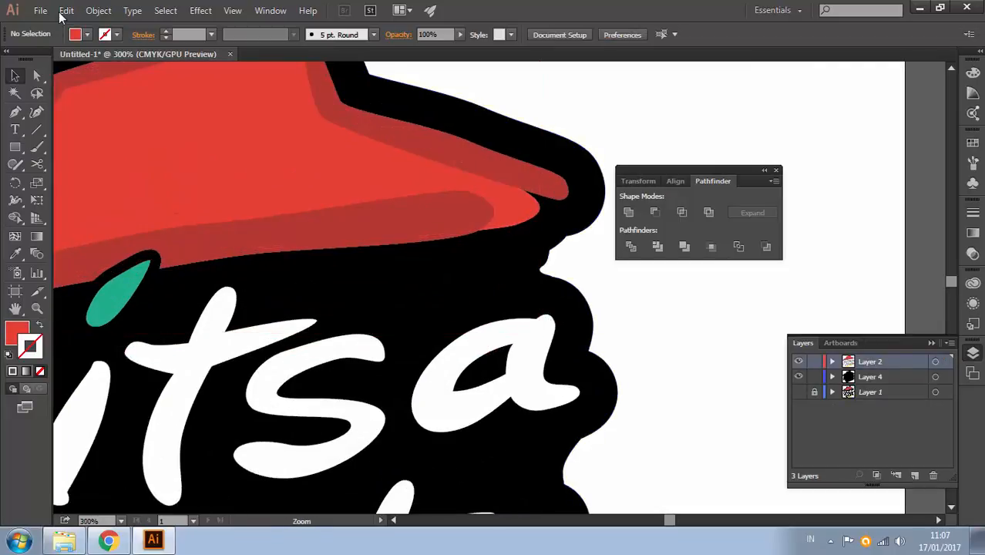
ctrl+alt+click(489, 352)
click(444, 232)
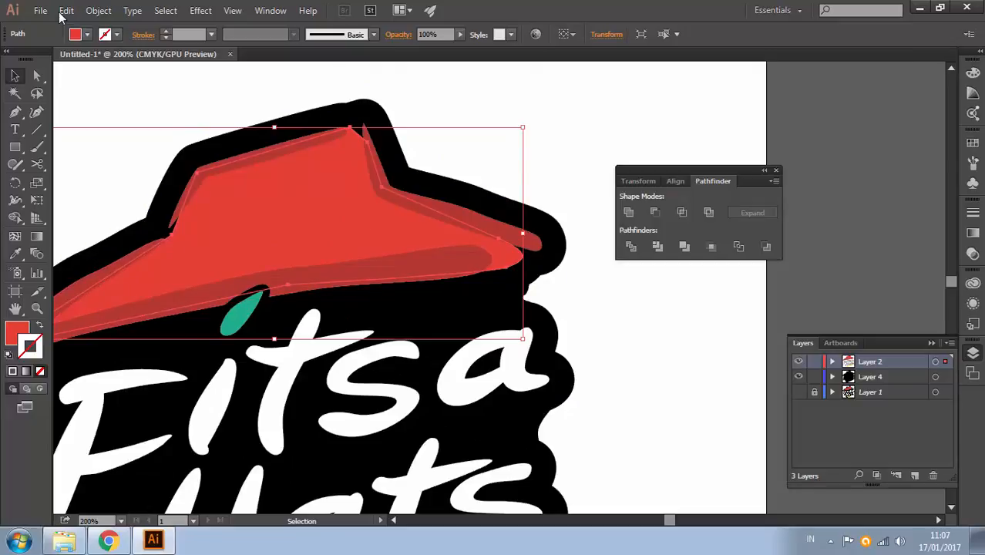
click(648, 339)
ctrl+alt+click(449, 271)
ctrl+alt+click(435, 253)
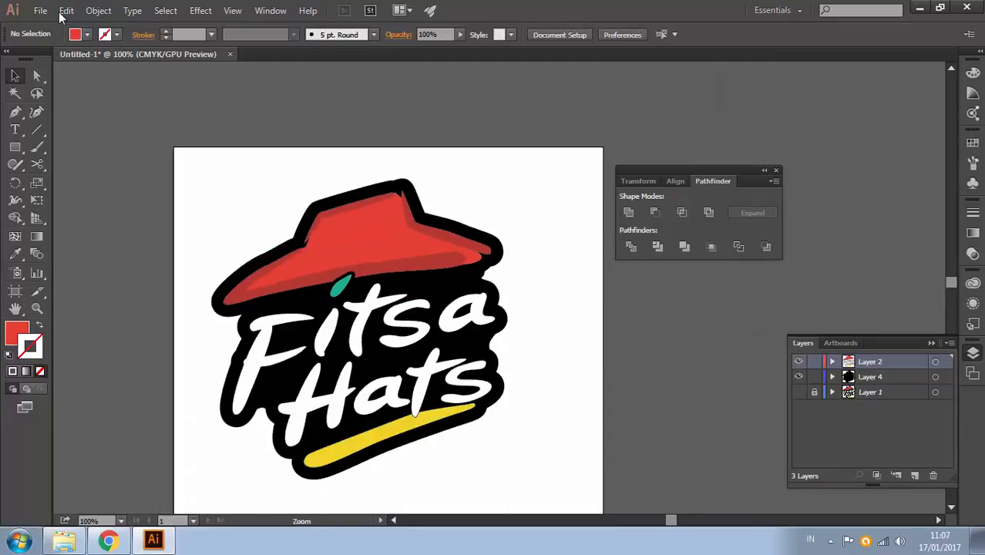
ctrl+click(535, 298)
ctrl+alt+click(517, 316)
drag(516, 316, 545, 303)
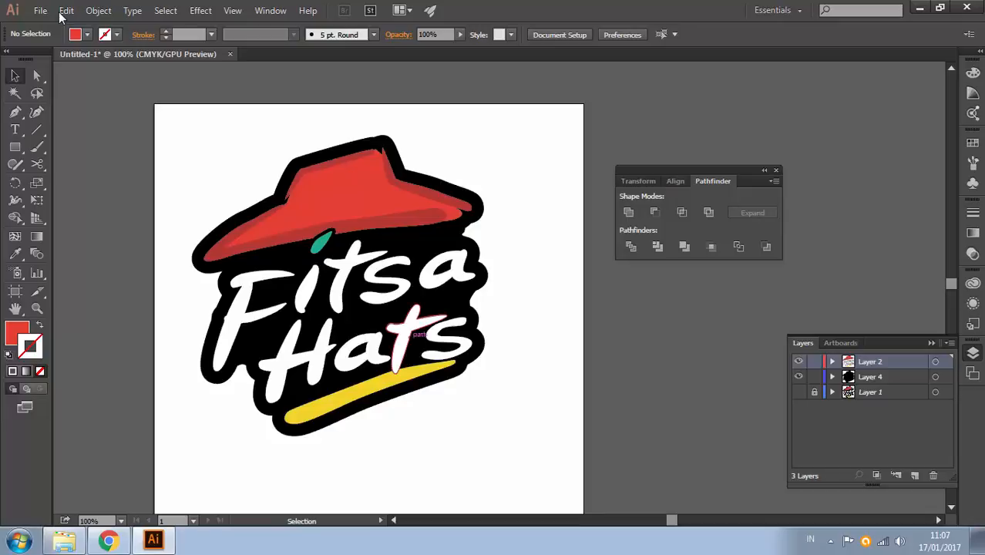
Remove the stroke from all the white Fitsa Hats letters, hiding Layer 4 while selecting them and showing it again.
click(420, 333)
click(798, 376)
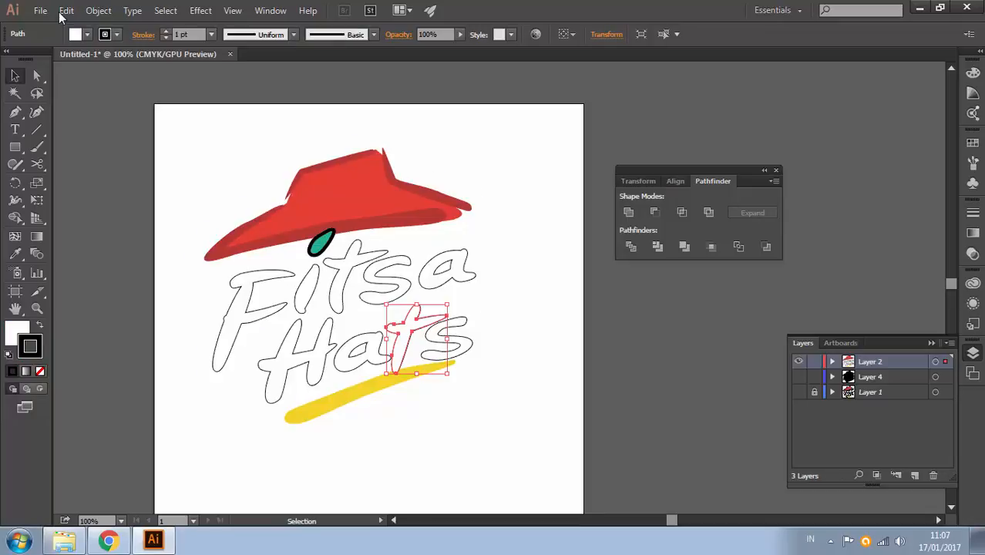
key(ctrl+shift+a)
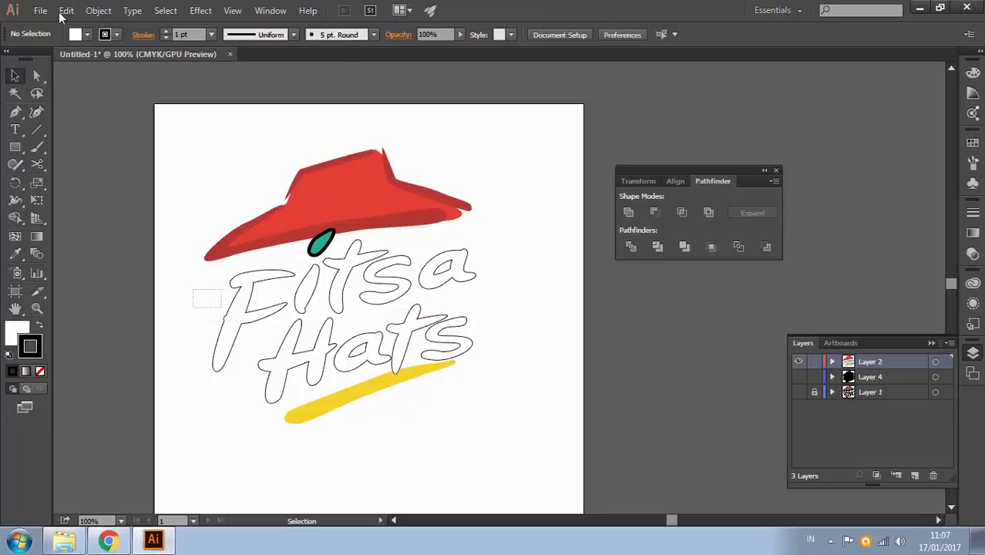
drag(194, 290, 433, 343)
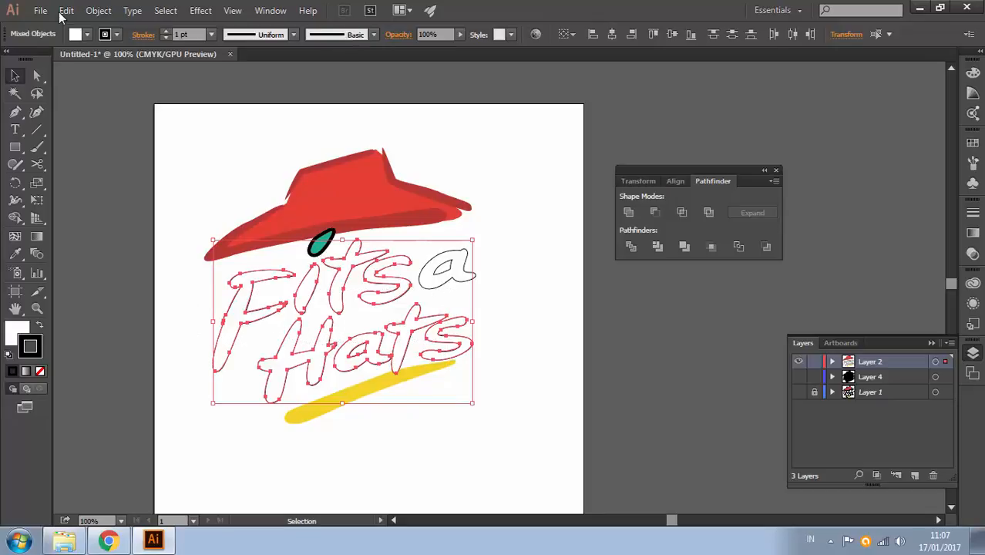
shift+click(468, 271)
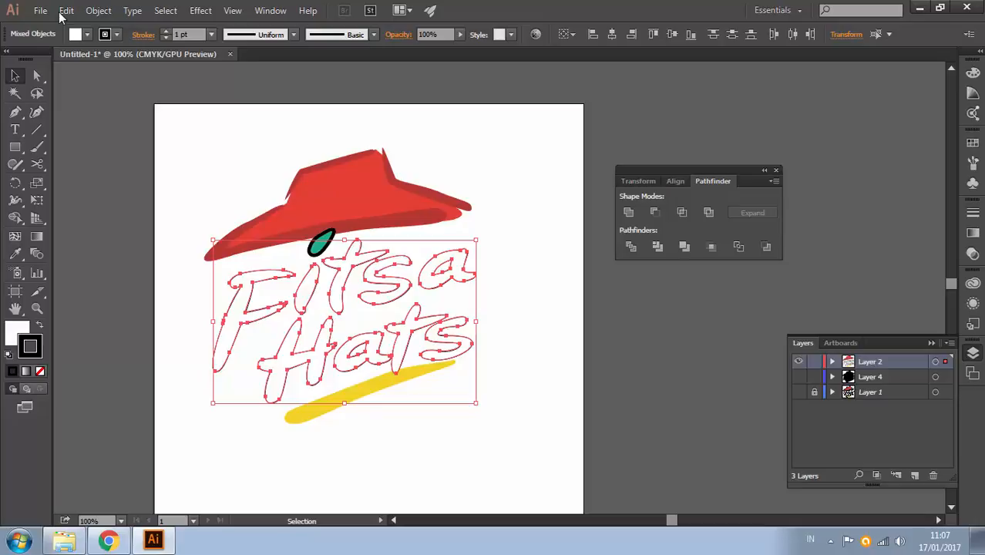
key(slash)
key(ctrl+shift+a)
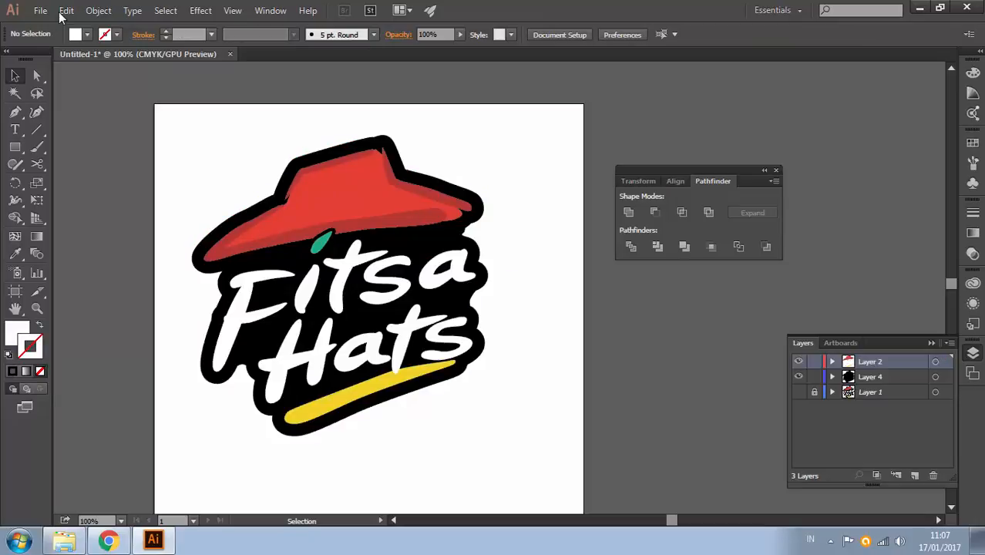
click(385, 220)
key(ctrl+shift+a)
key(ctrl+plus)
key(ctrl+plus)
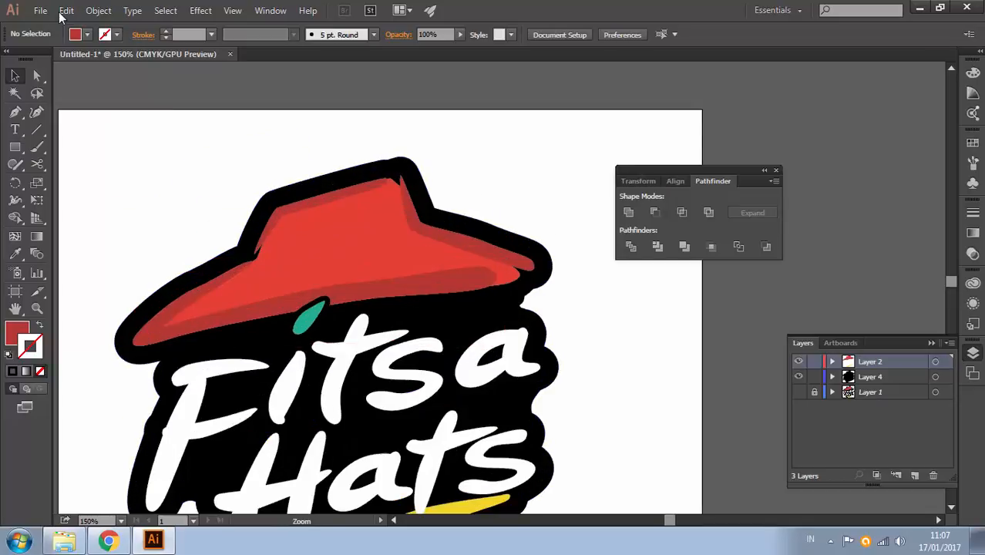
key(ctrl+minus)
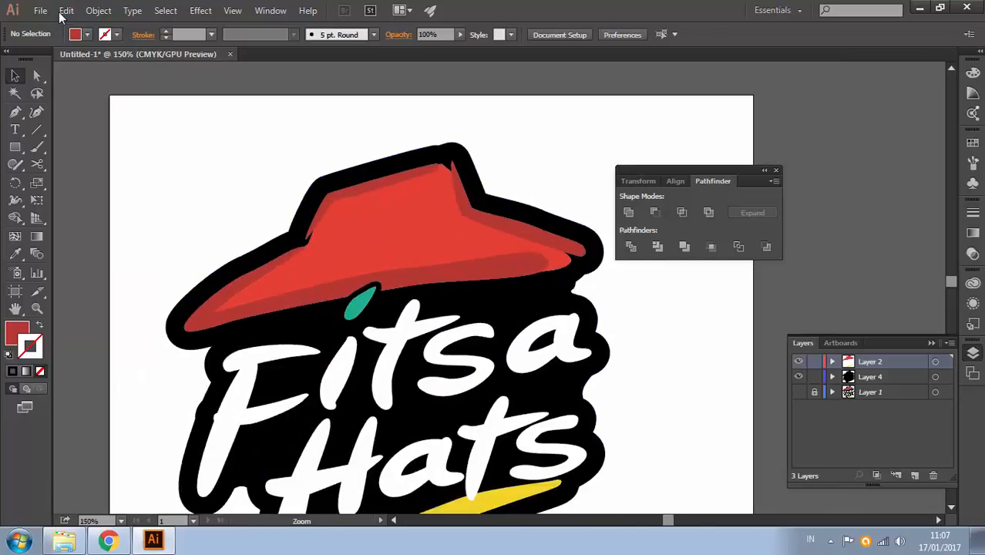
key(ctrl+minus)
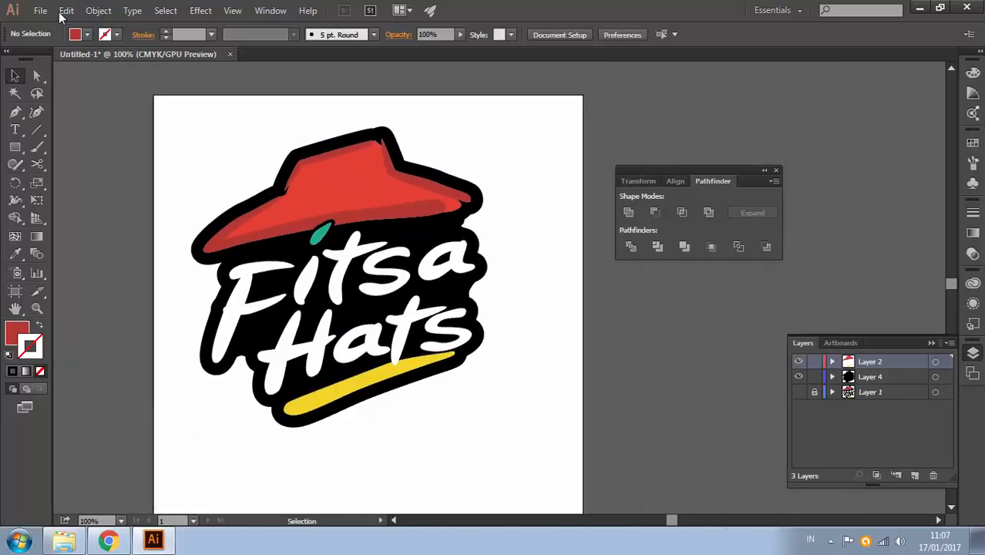